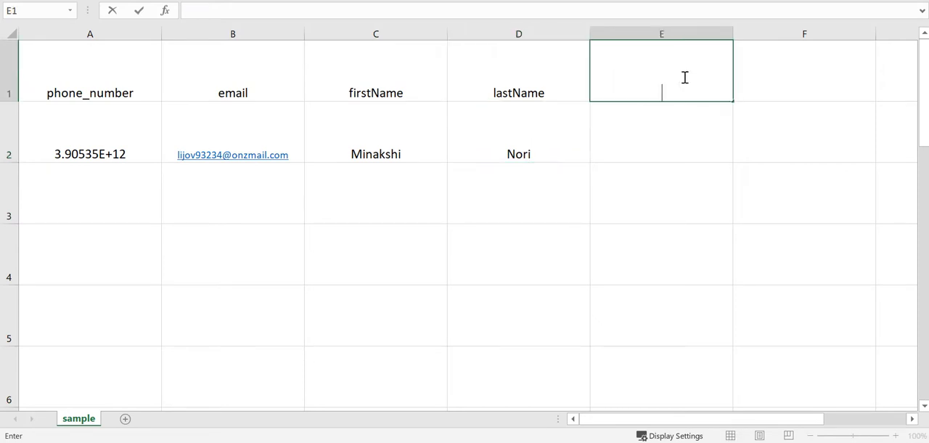
# Add the column headers location and store_count in cells E1 and F1
pyautogui.write('location')
pyautogui.hotkey('ctrl', 'Return')
pyautogui.press('Right')
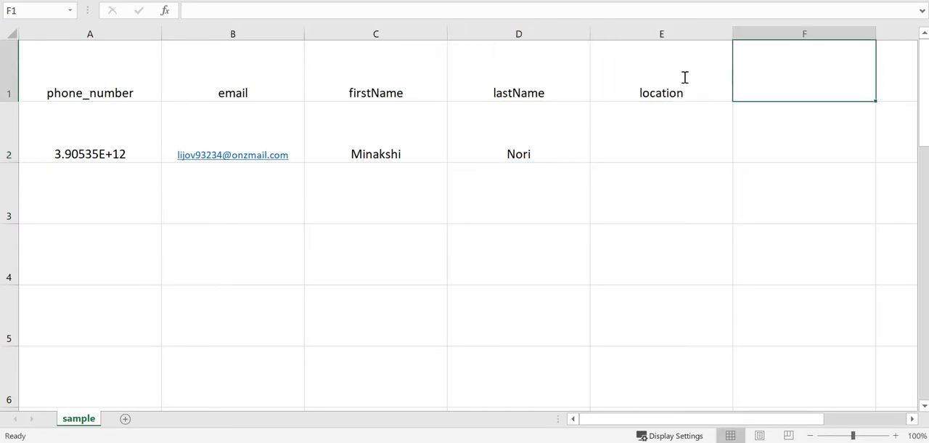
pyautogui.write('store_count')
pyautogui.press('Return')
# Complete row 2 with the location Mumbai and a store_count of 5
pyautogui.press('Left')
pyautogui.write('Mumbai')
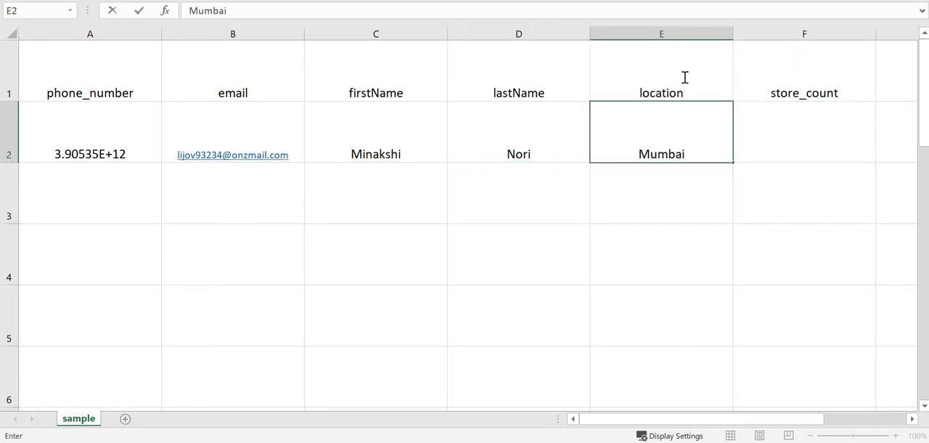
pyautogui.press('Tab')
pyautogui.write('5')
pyautogui.press('Return')
# Start a second contact in row 3 with the contact's phone number and email address
pyautogui.press('Home')
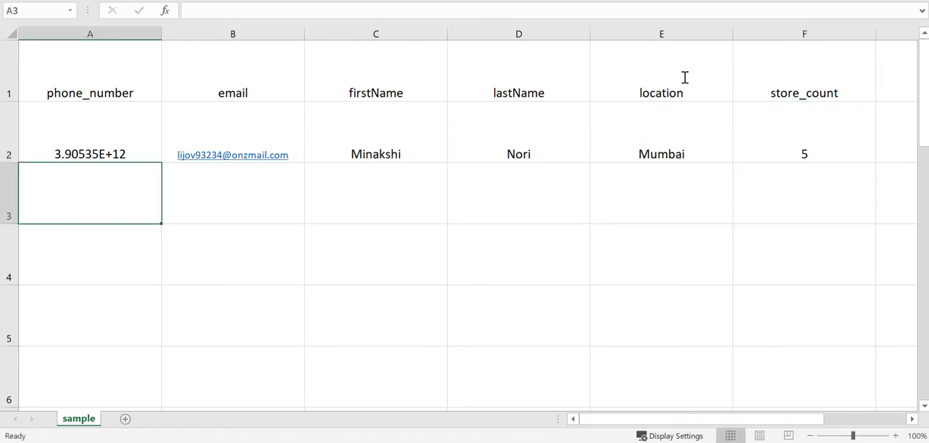
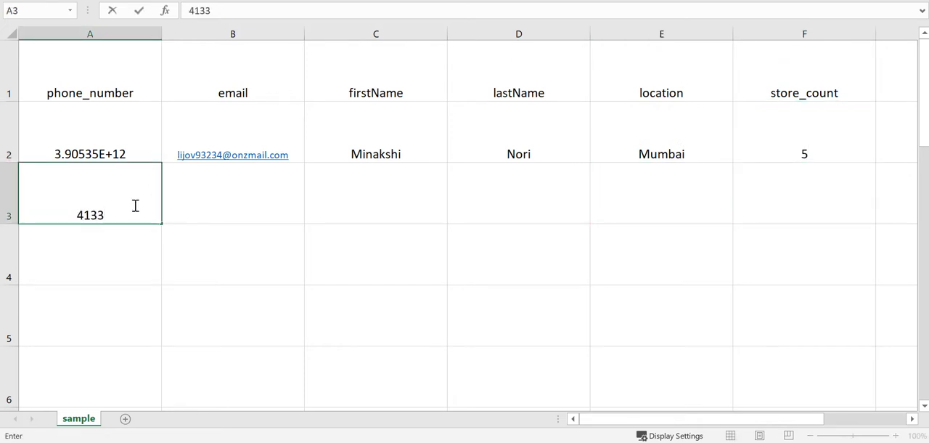
pyautogui.press('Tab')
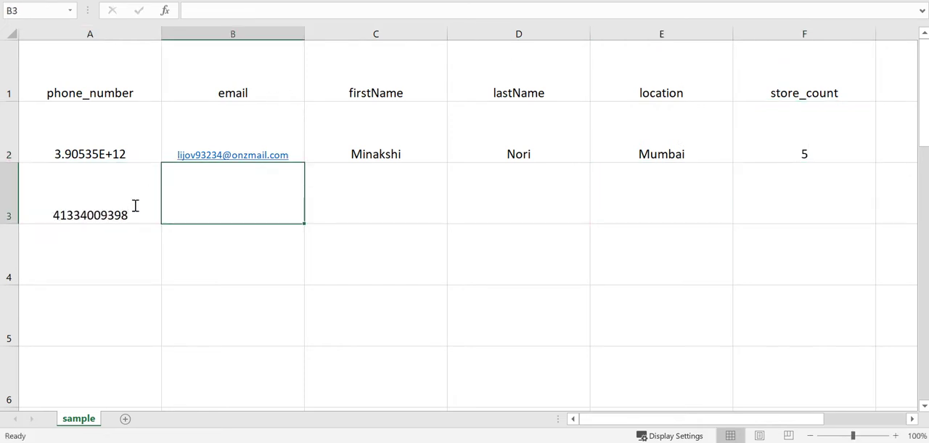
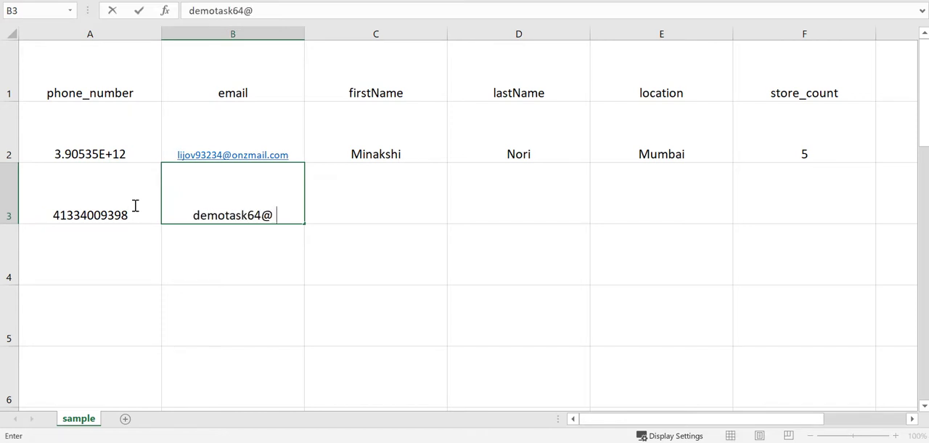
pyautogui.press('Tab')
# Complete row 3 with the contact's first and last name, the location Chandigarh and a store_count of 2
pyautogui.press('Tab')
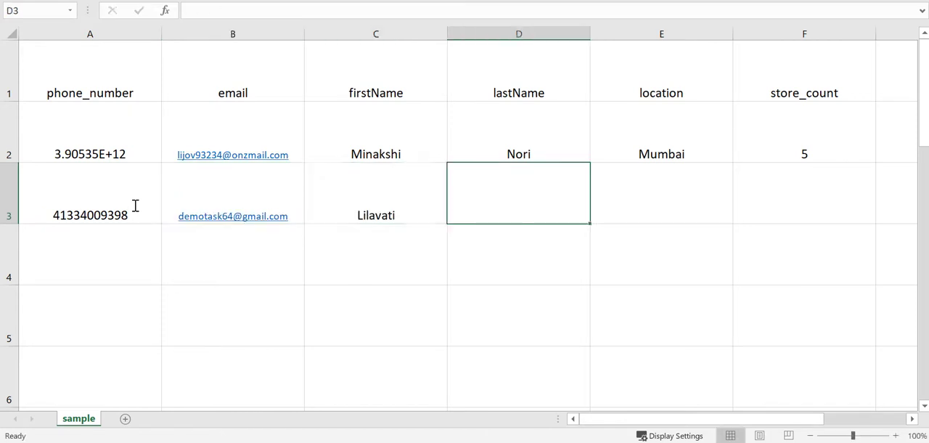
pyautogui.press('Tab')
pyautogui.write('Chandigarh')
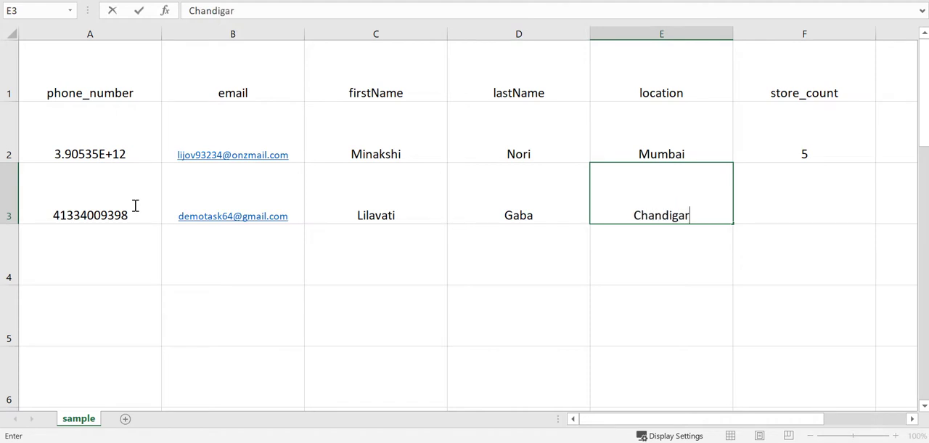
pyautogui.press('Tab')
pyautogui.write('2')
pyautogui.press('Return')
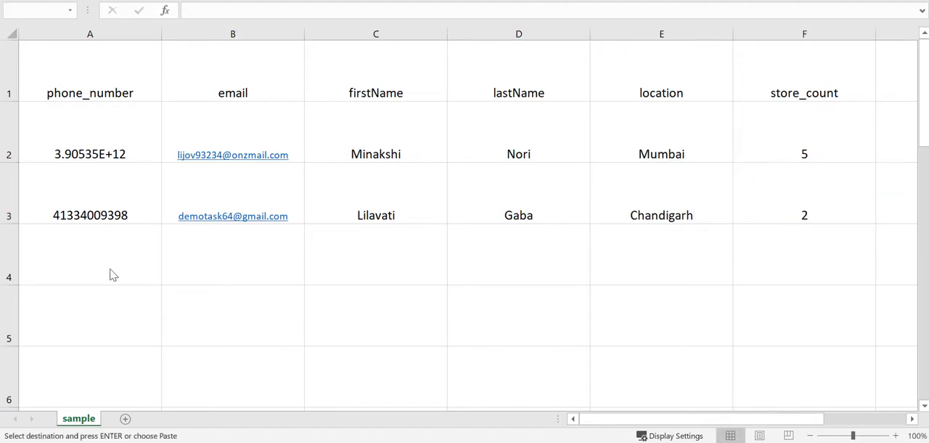
# Fill row 4 with a third contact's phone number, email, first and last name, location Pune and store_count 3
pyautogui.hotkey('ctrl', 'v')
pyautogui.click(251, 275)
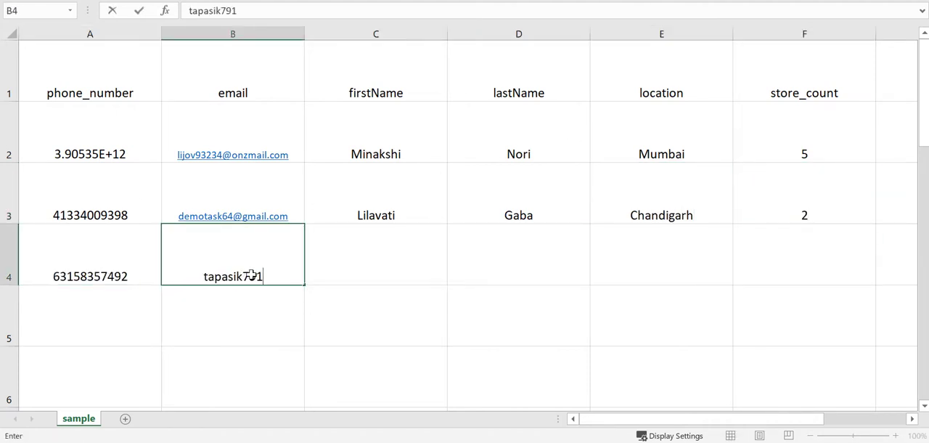
pyautogui.click(365, 269)
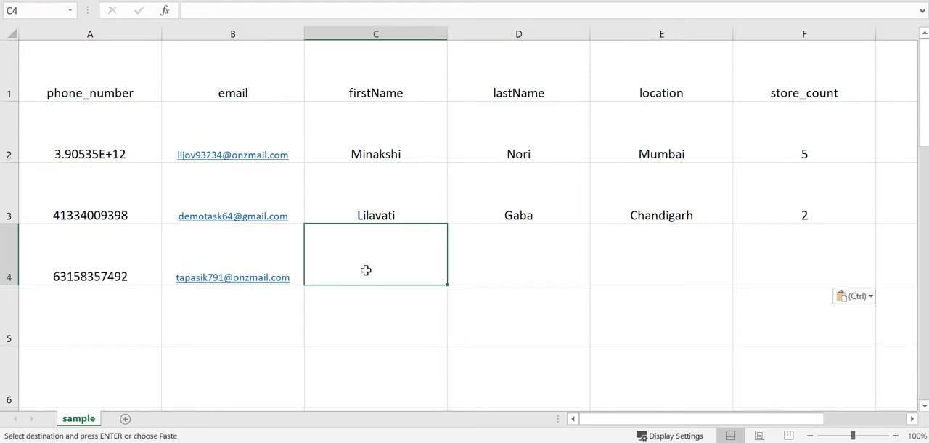
# Paste the Ahmedabad contact with store_count 1 into row 5 and turn its email address into a link
pyautogui.click(118, 319)
pyautogui.hotkey('ctrl', 'v')
pyautogui.click(296, 311)
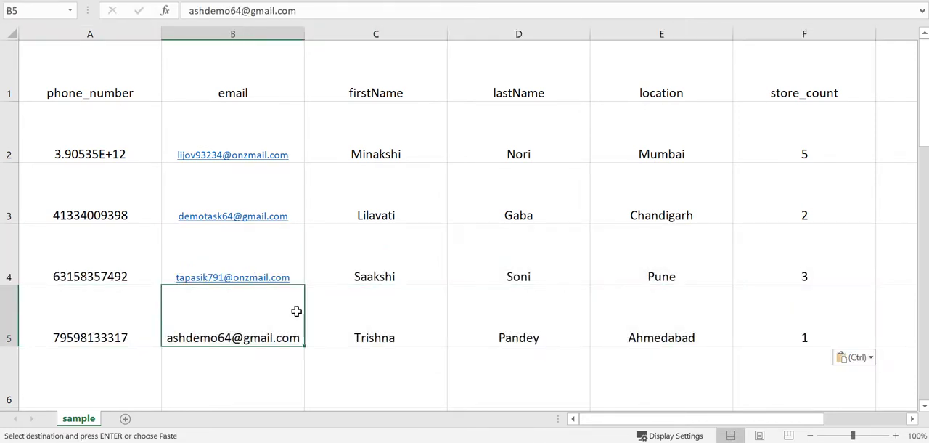
pyautogui.doubleClick(266, 336)
pyautogui.press('Return')
# Paste the Indore contact with store_count 4 into row 6 and turn its email address into a link
pyautogui.click(122, 366)
pyautogui.hotkey('ctrl', 'v')
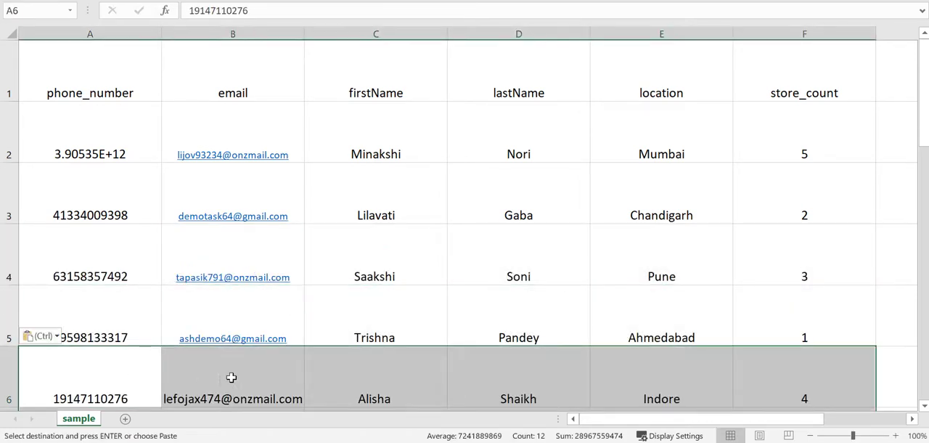
pyautogui.click(231, 377)
pyautogui.doubleClick(231, 377)
pyautogui.press('Return')
pyautogui.press('Return')
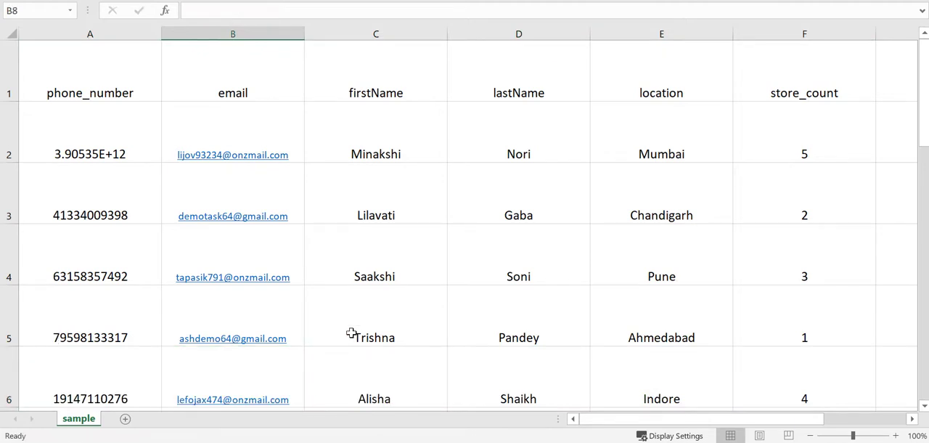
pyautogui.click(518, 316)
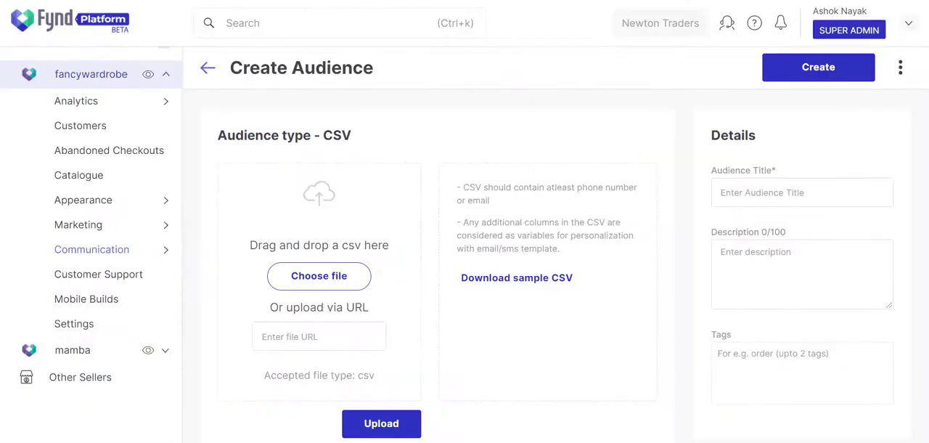
# On Fynd Platform's Create Audience page, choose the sample CSV from the 3D Objects folder, listing all file types
pyautogui.click(355, 283)
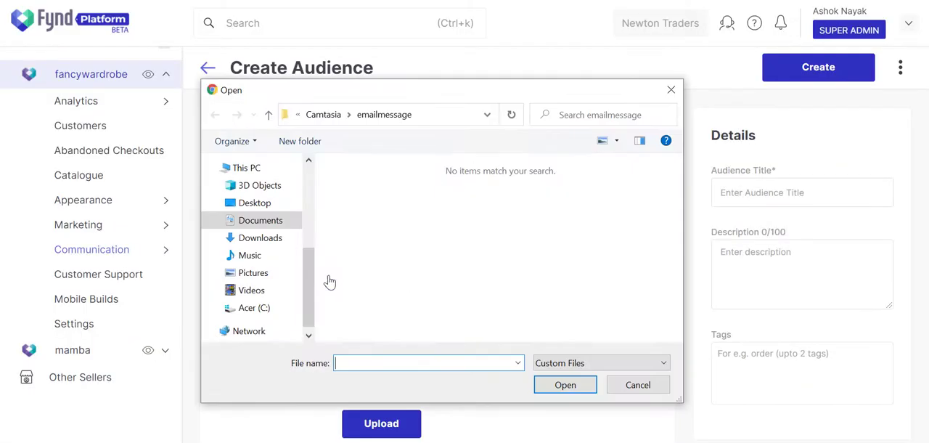
pyautogui.click(247, 187)
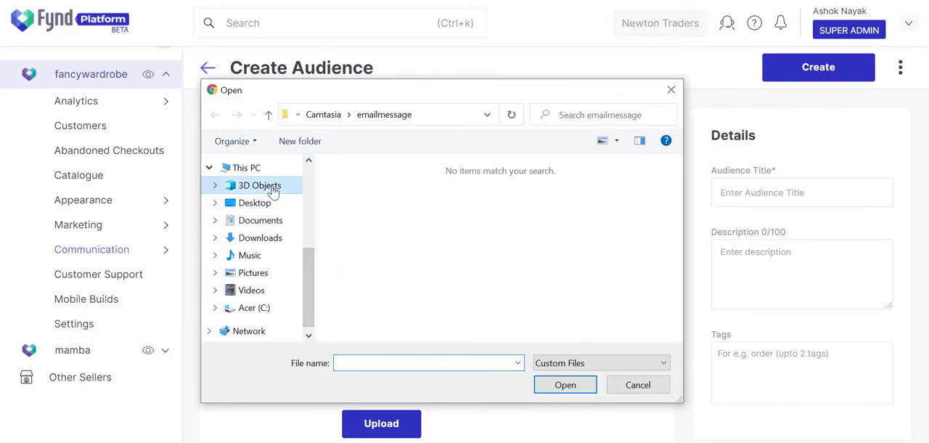
pyautogui.click(595, 362)
pyautogui.click(590, 390)
pyautogui.click(366, 218)
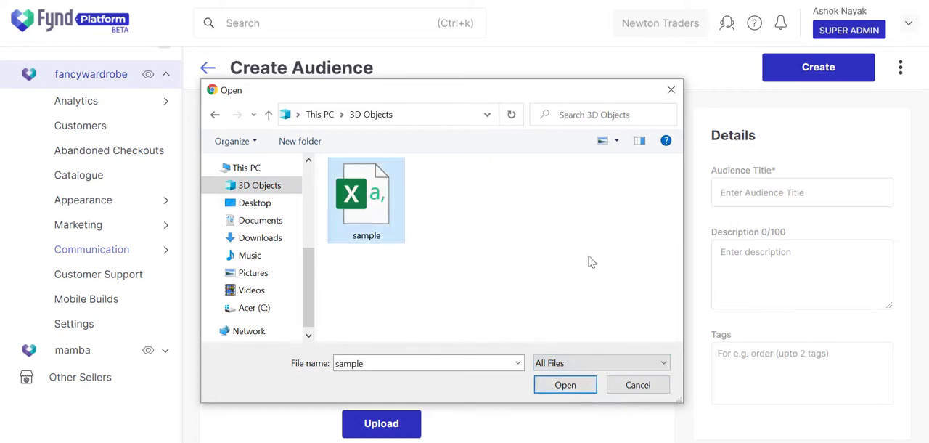
pyautogui.click(593, 387)
# Review the preview of the CSV records and upload the selected file
pyautogui.scroll(-3, 556, 390)
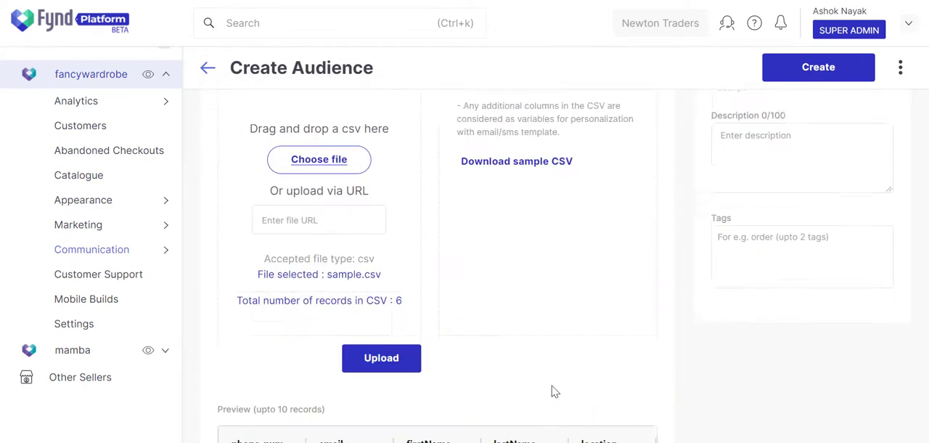
pyautogui.scroll(-3, 551, 392)
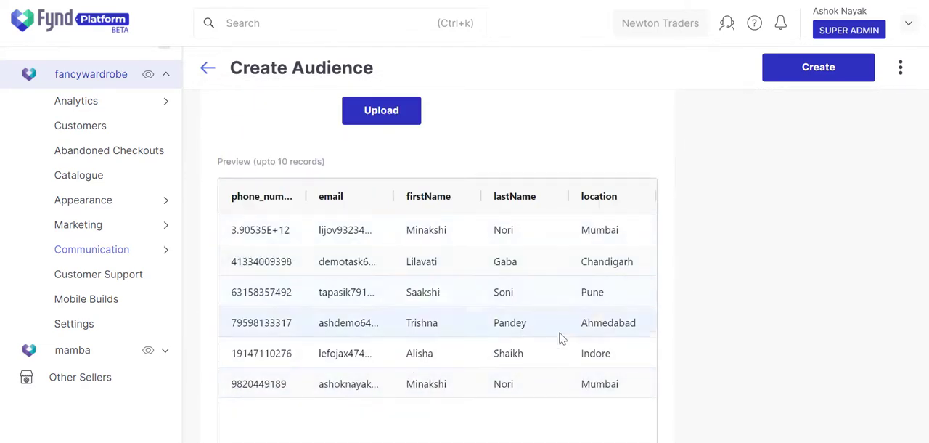
pyautogui.click(412, 109)
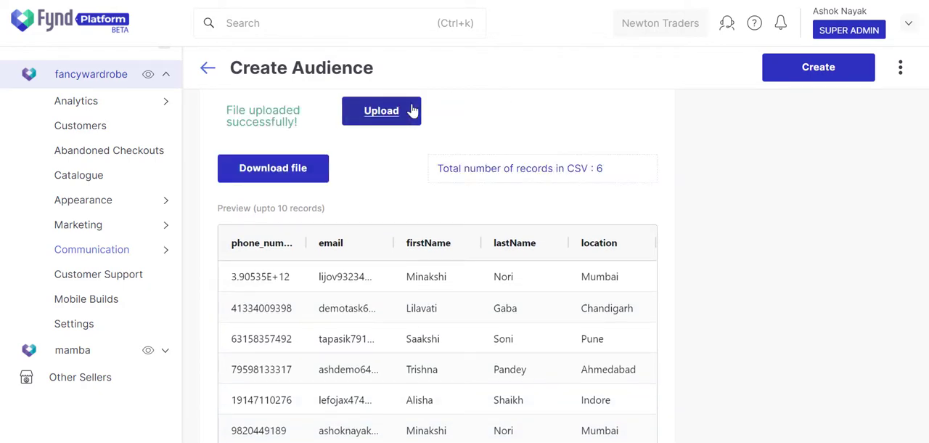
# Set the audience title to "Women Audience"
pyautogui.scroll(5, 796, 107)
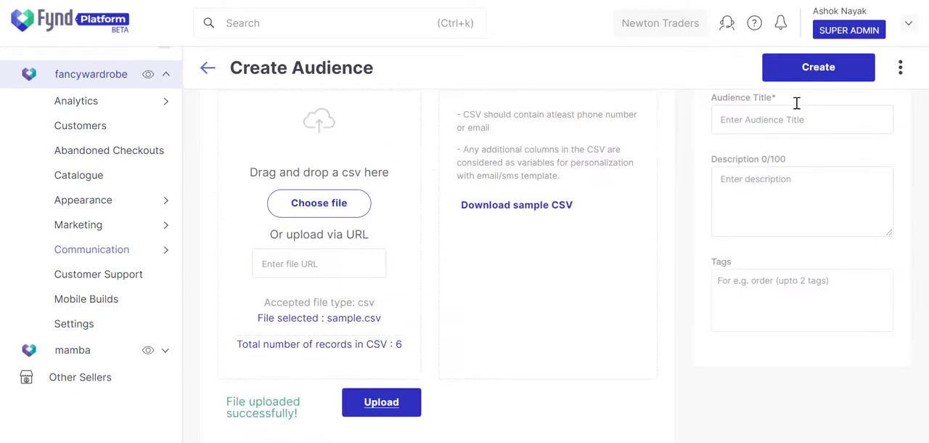
pyautogui.click(786, 183)
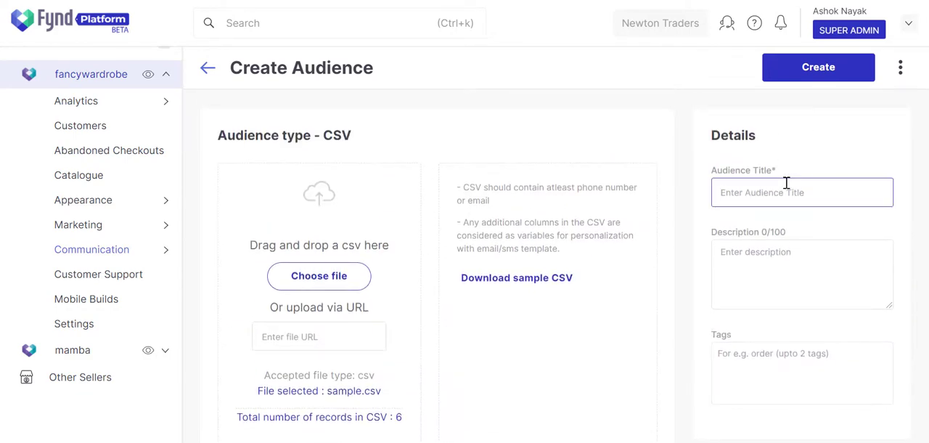
pyautogui.write('Women Audience')
# Enter the audience description "A list of all female members eligible for receiving gifts"
pyautogui.click(843, 280)
pyautogui.write('A list of all ')
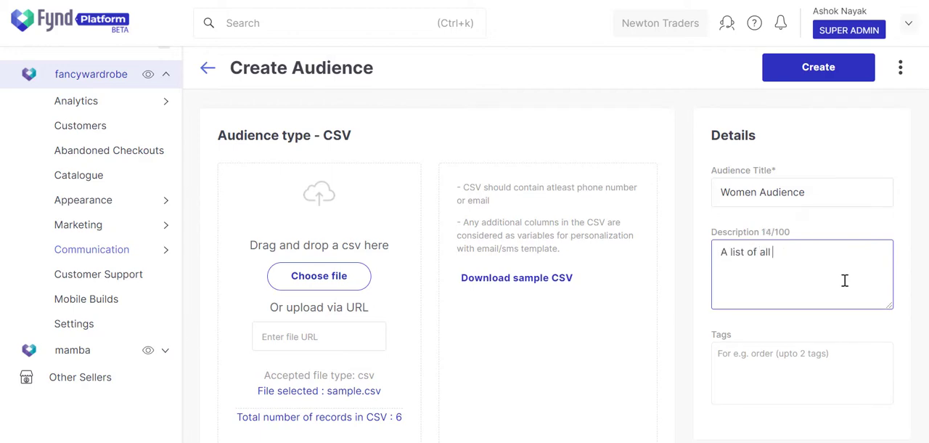
pyautogui.write('members')
pyautogui.write('female')
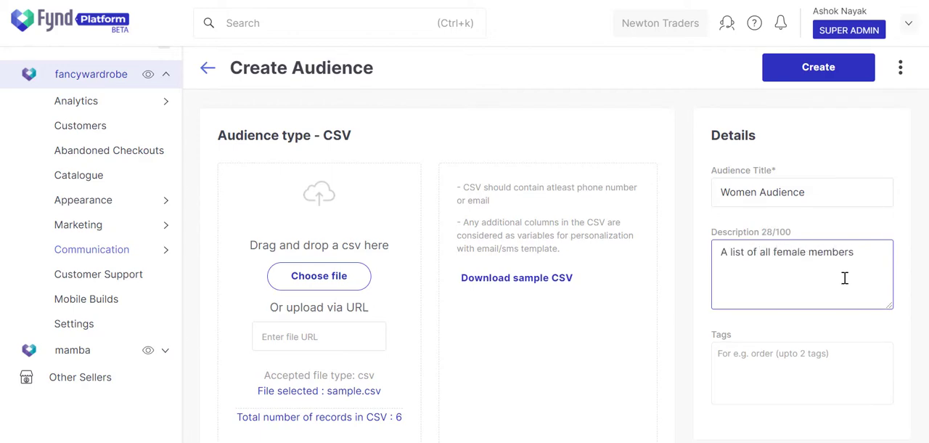
pyautogui.click(875, 247)
pyautogui.write('eligible for receiving gifts')
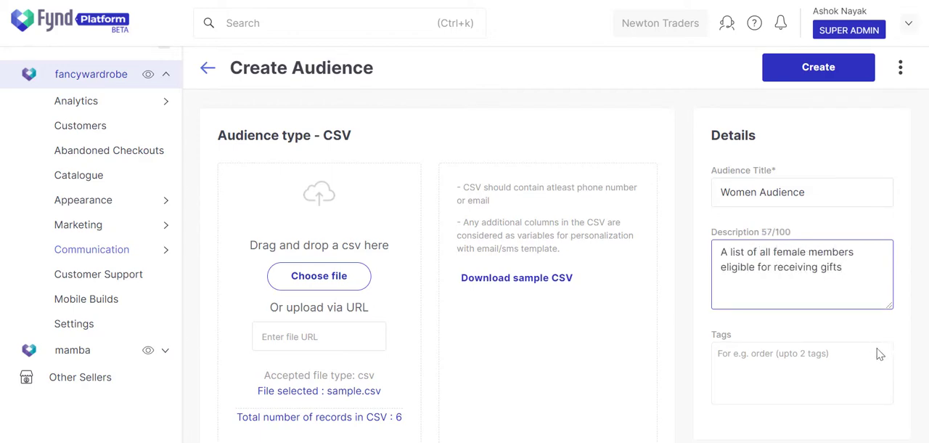
# Add the tags women and female, and create the audience
pyautogui.click(860, 367)
pyautogui.write('wom')
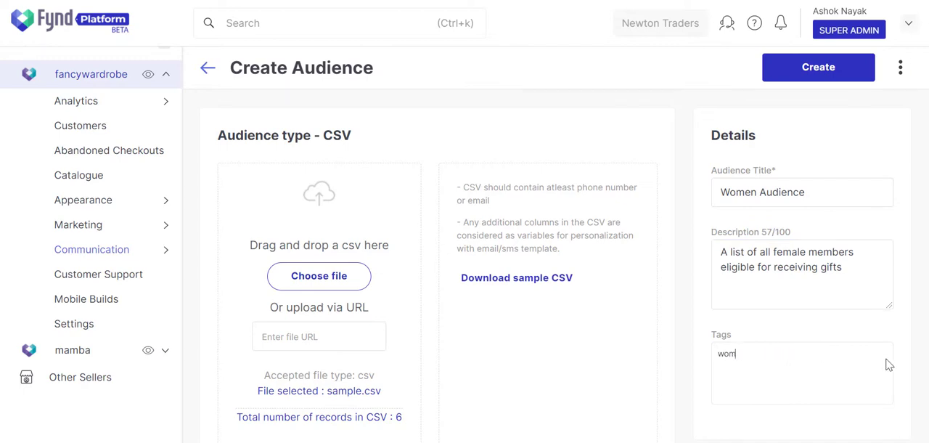
pyautogui.write('en')
pyautogui.press('Return')
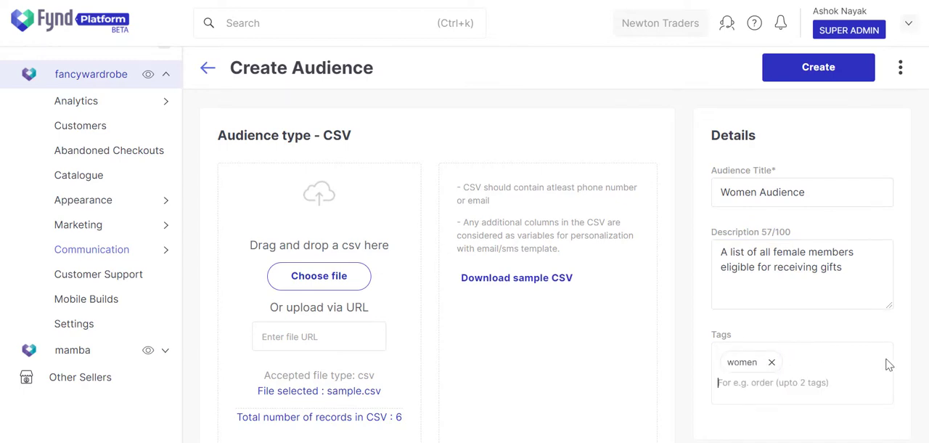
pyautogui.write('female')
pyautogui.press('Return')
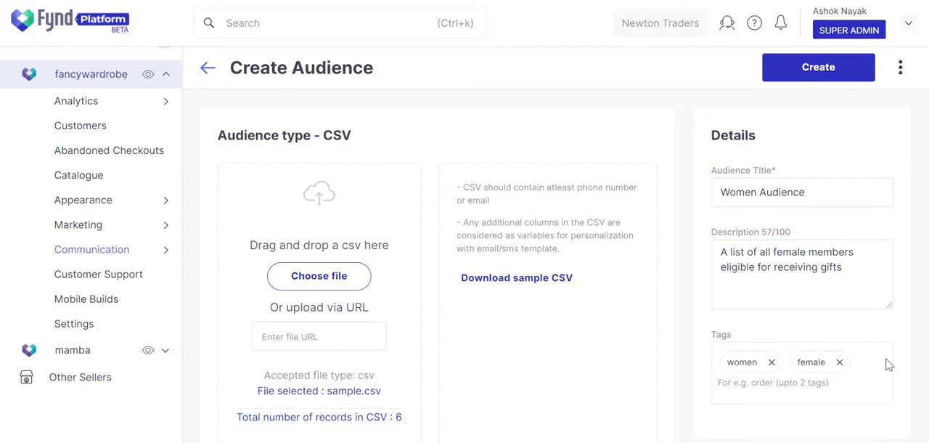
pyautogui.click(846, 74)
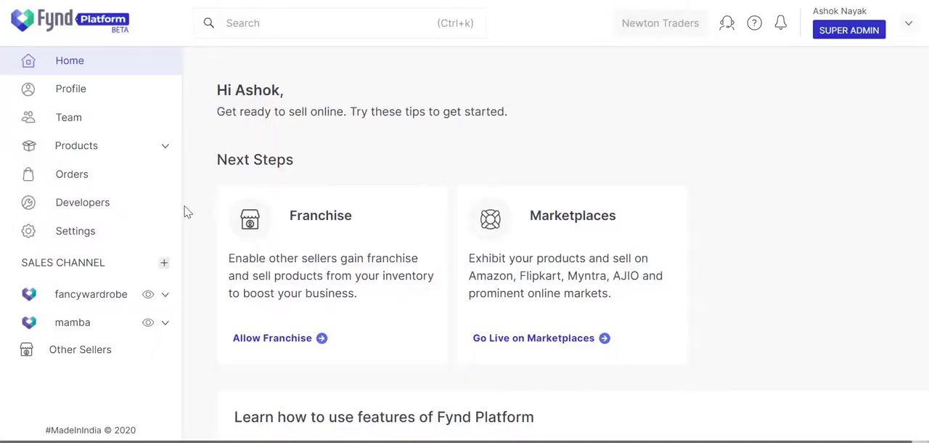
# Start a new custom email template for the fancywardrobe sales channel using the HTML Editor - BEE Free
pyautogui.click(165, 295)
pyautogui.scroll(-4, 163, 297)
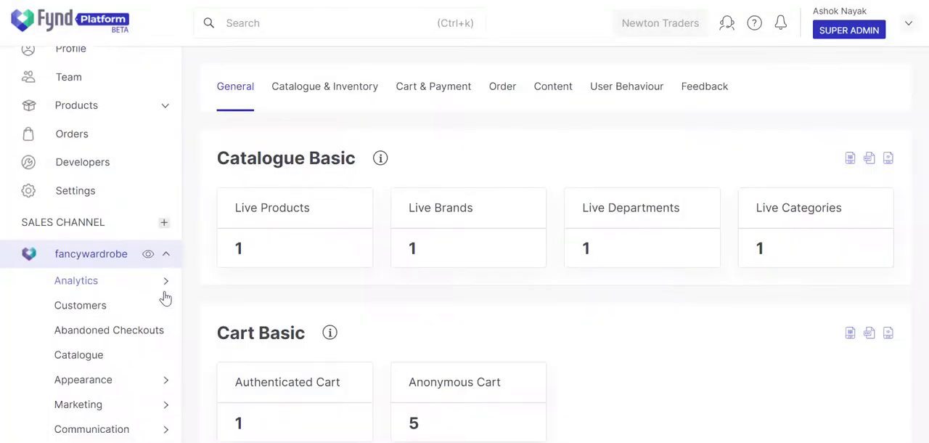
pyautogui.moveTo(166, 208)
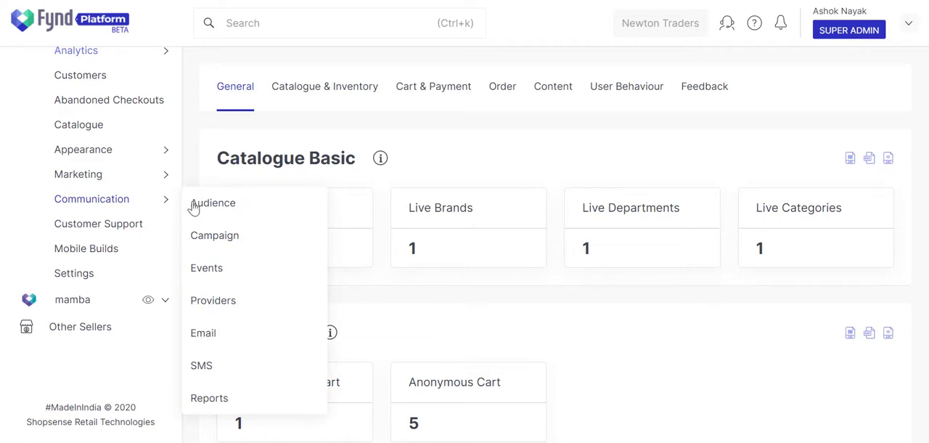
pyautogui.click(203, 339)
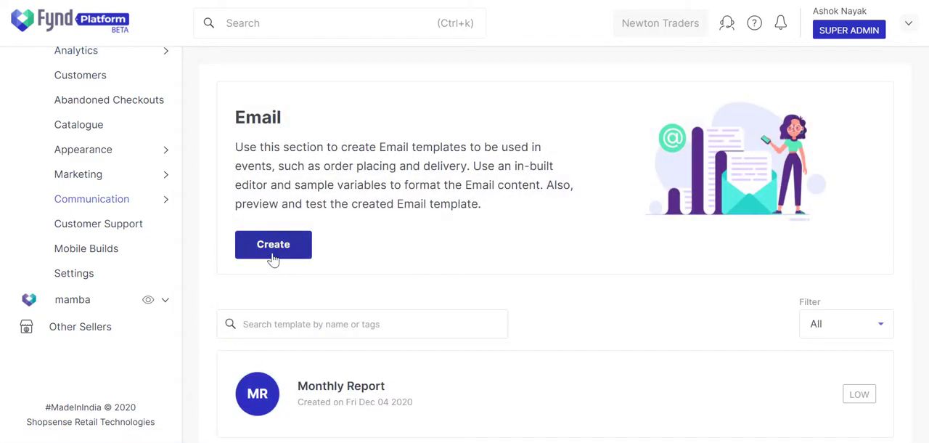
pyautogui.click(270, 253)
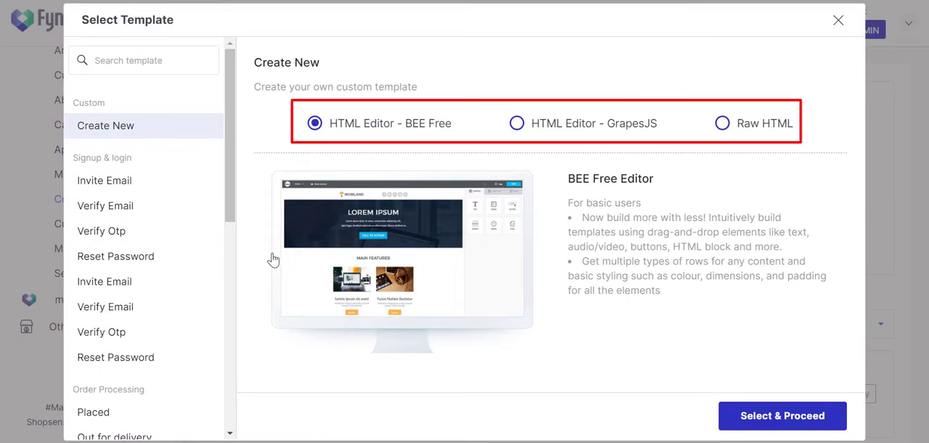
pyautogui.click(747, 428)
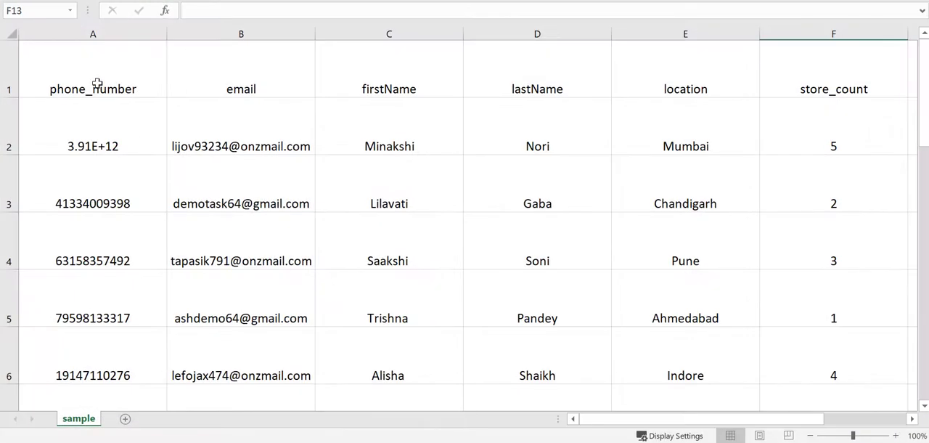
# Review the contact sheet's column headers from phone_number through store_count
pyautogui.click(98, 81)
pyautogui.click(200, 77)
pyautogui.click(415, 76)
pyautogui.click(550, 77)
pyautogui.click(654, 78)
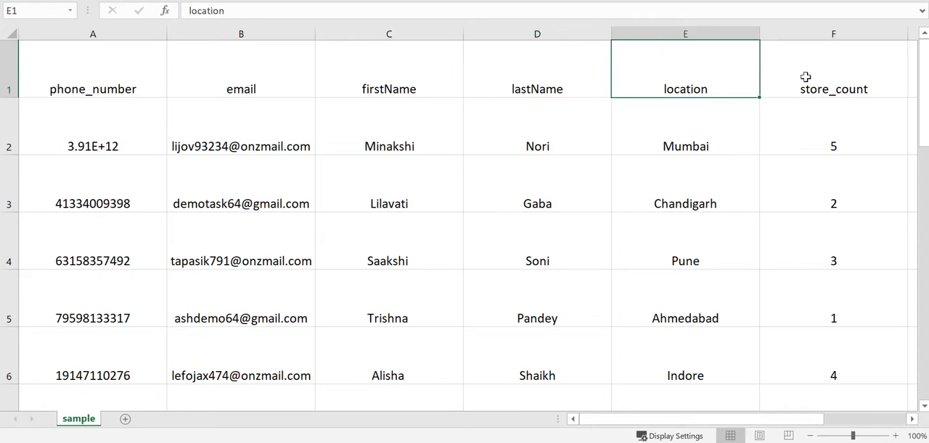
pyautogui.click(805, 77)
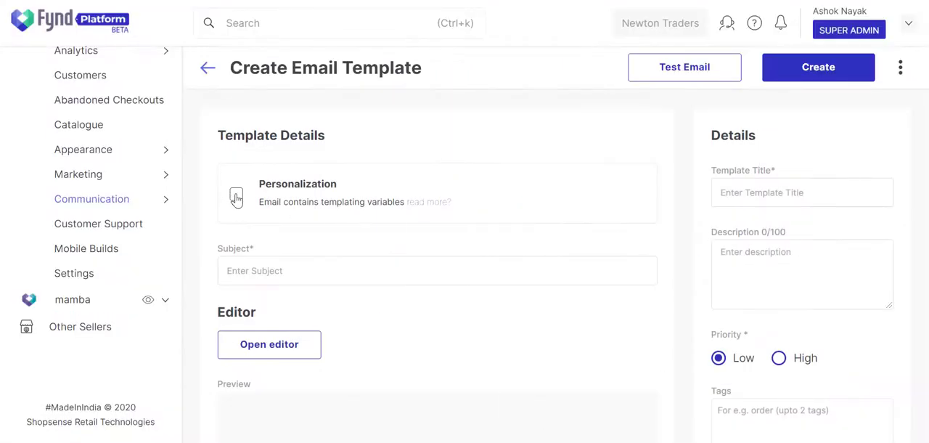
# Enable personalization for the email template and rename the sample "hello" variable to firstName, copied from the contact sheet's header
pyautogui.click(236, 196)
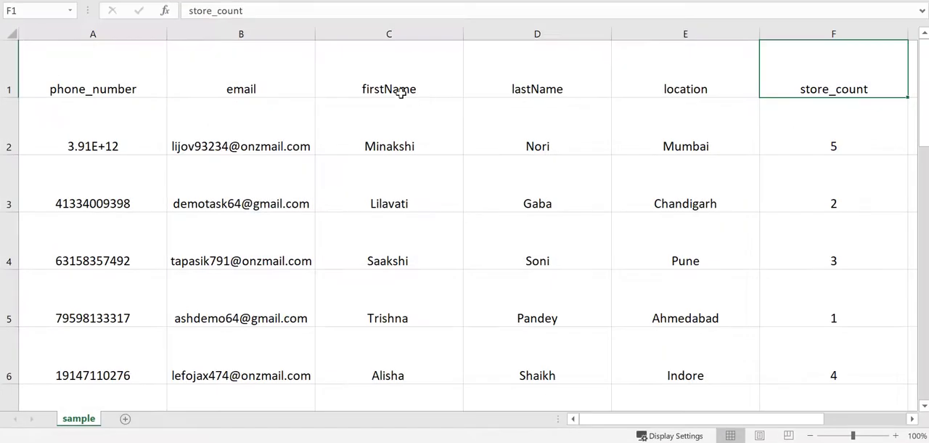
pyautogui.click(397, 89)
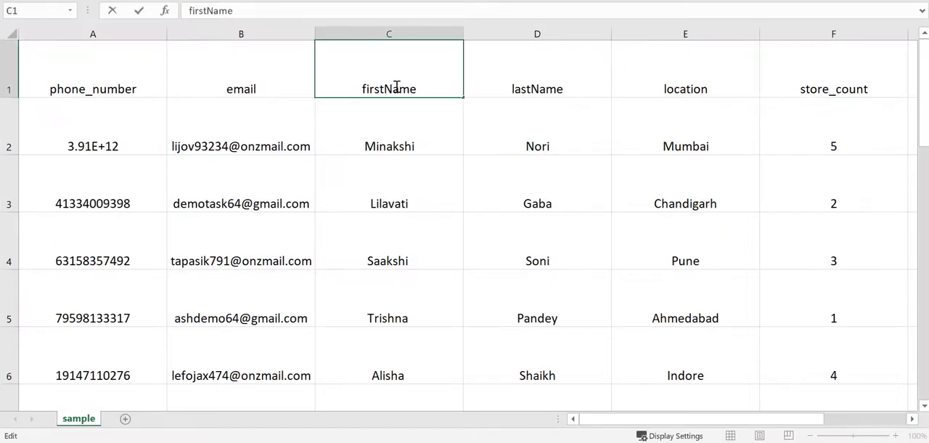
pyautogui.doubleClick(397, 87)
pyautogui.hotkey('ctrl', 'c')
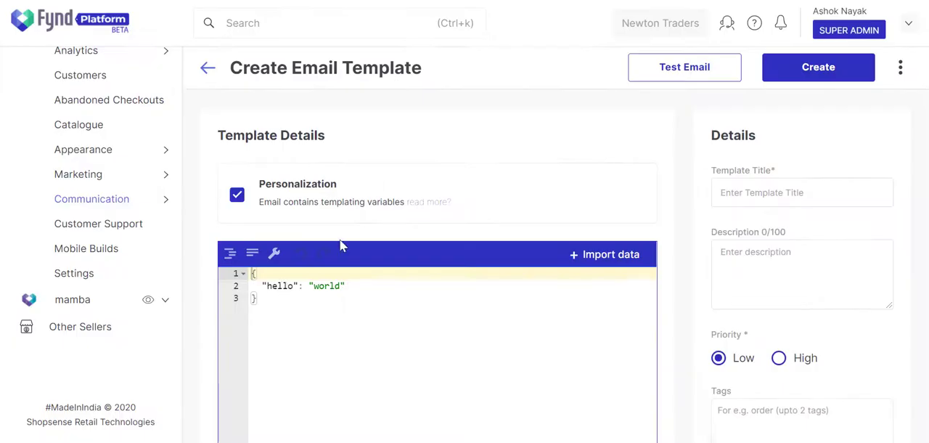
pyautogui.doubleClick(282, 285)
pyautogui.hotkey('ctrl', 'v')
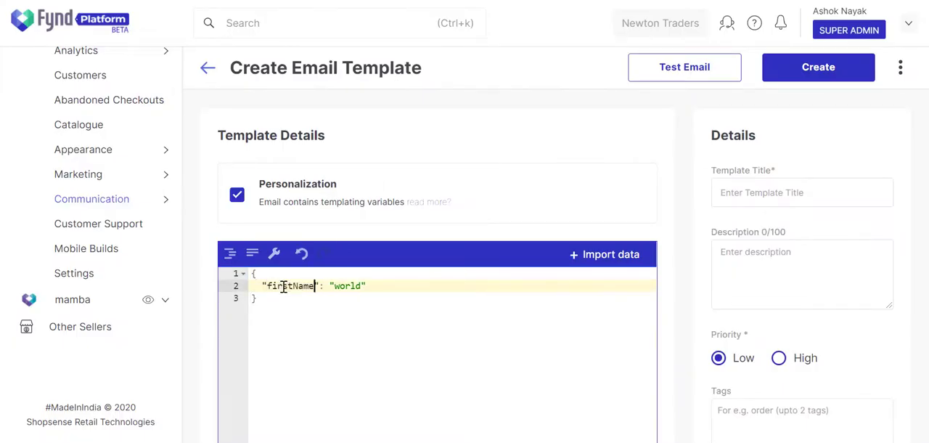
# Replace the firstName variable's sample value with the first name from row 3 of the contact sheet
pyautogui.doubleClick(342, 285)
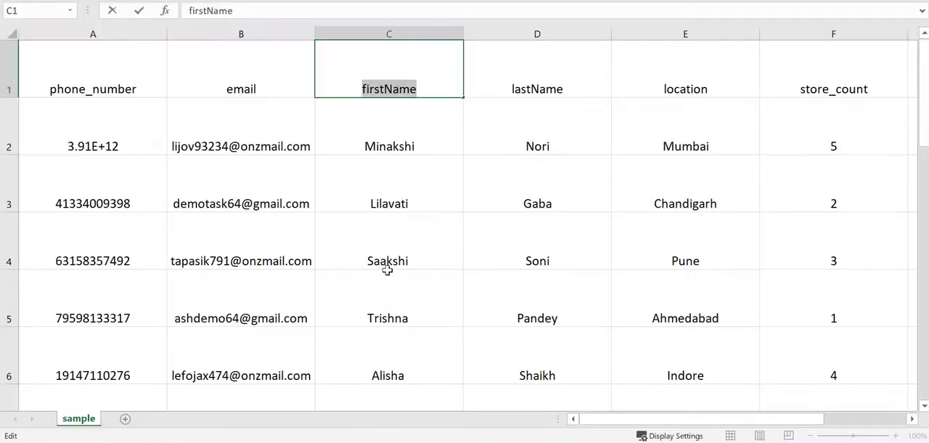
pyautogui.click(394, 203)
pyautogui.doubleClick(394, 204)
pyautogui.hotkey('ctrl', 'c')
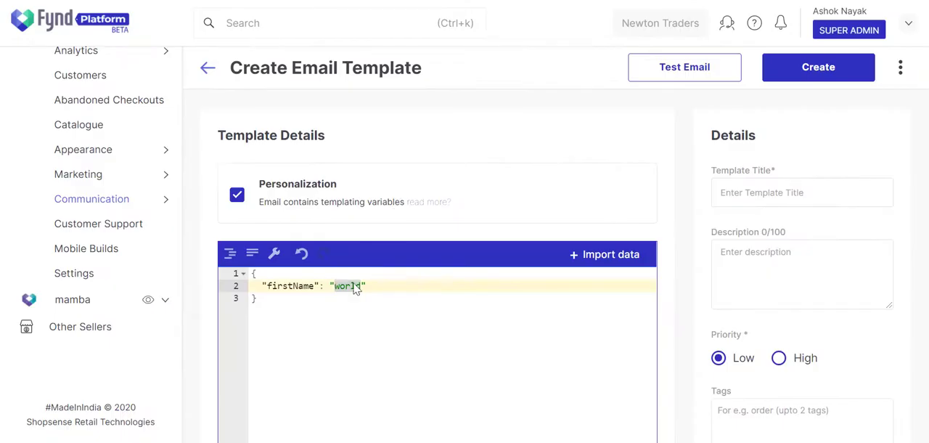
pyautogui.hotkey('ctrl', 'v')
pyautogui.click(392, 289)
# Add a lastName variable holding the last name from row 3 of the contact sheet
pyautogui.write(',')
pyautogui.press('Return')
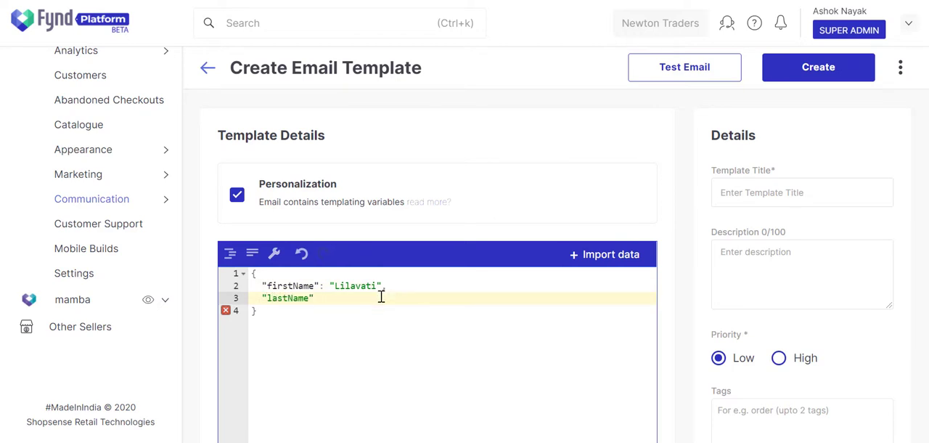
pyautogui.hotkey('alt', 'Tab')
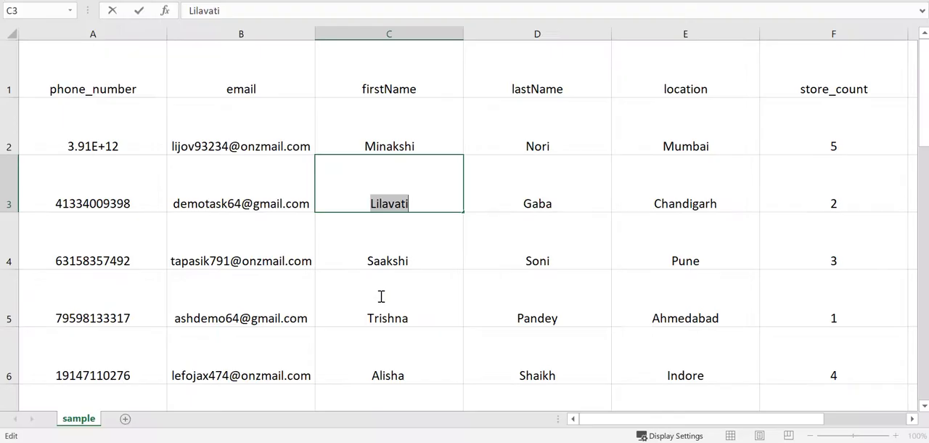
pyautogui.click(542, 206)
pyautogui.doubleClick(541, 206)
pyautogui.hotkey('alt', 'Tab')
pyautogui.hotkey('ctrl', 'v')
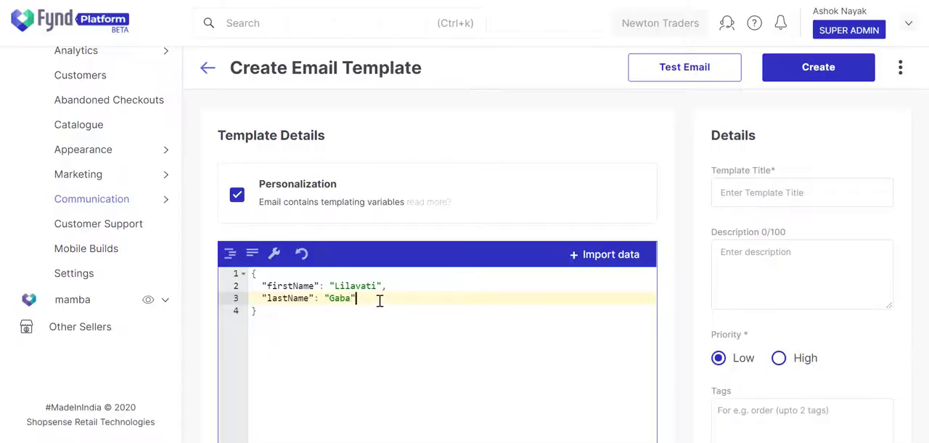
# Add a location variable with the value "Chandigarh" below lastName in the template's JSON data
pyautogui.write(',')
pyautogui.press('Return')
pyautogui.hotkey('alt', 'Tab')
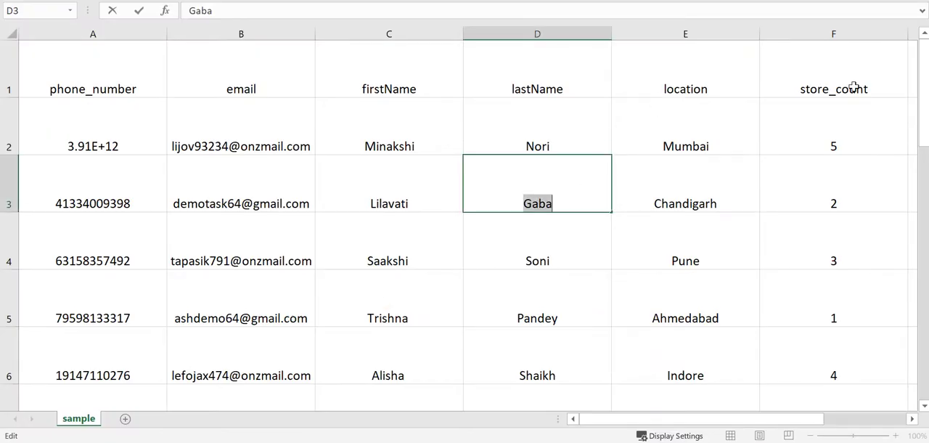
pyautogui.hotkey('alt', 'Tab')
pyautogui.write('"locat')
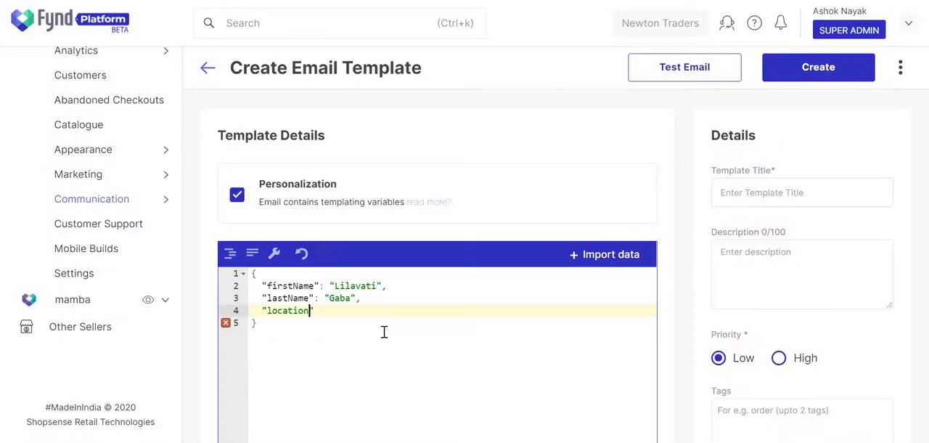
pyautogui.write('ion": "Chandigar')
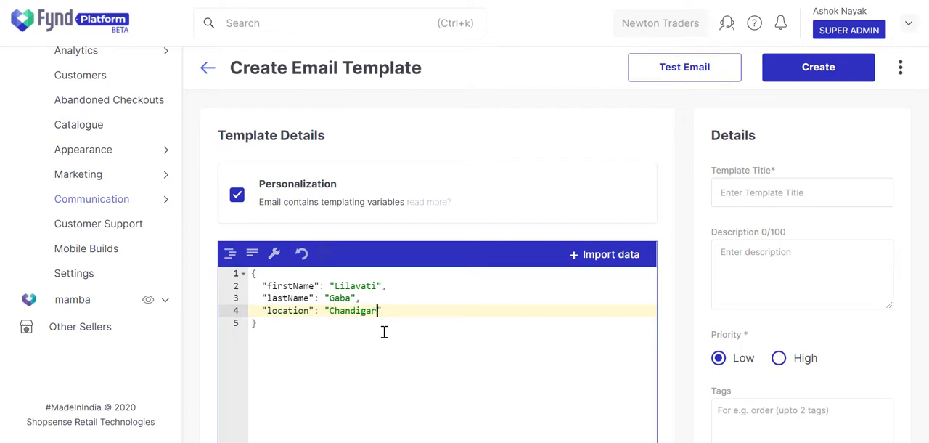
pyautogui.write('h",')
# Add a store_count variable with the numeric value 2 as the last entry in the template's JSON data
pyautogui.press('Return')
pyautogui.write('"store')
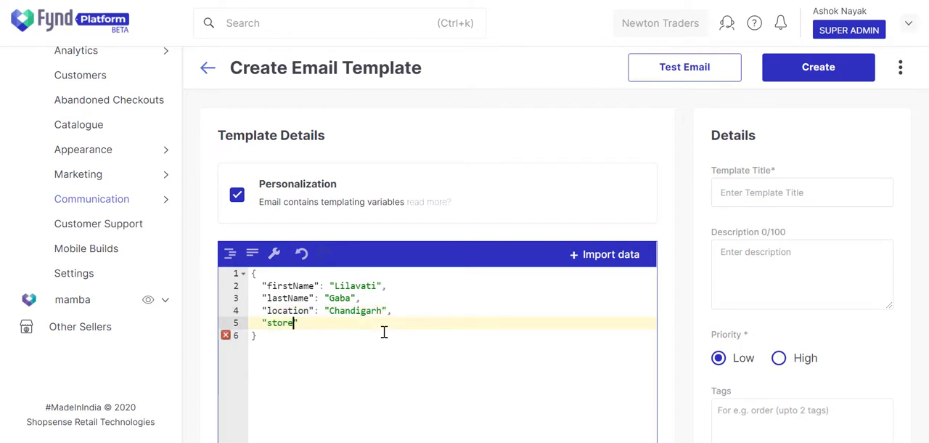
pyautogui.write('_count":')
pyautogui.hotkey('alt', 'Tab')
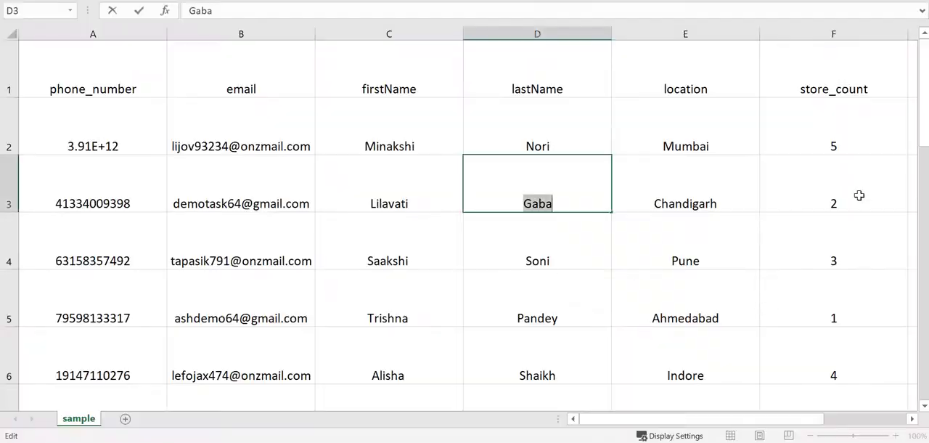
pyautogui.click(861, 197)
pyautogui.hotkey('alt', 'Tab')
pyautogui.write('2')
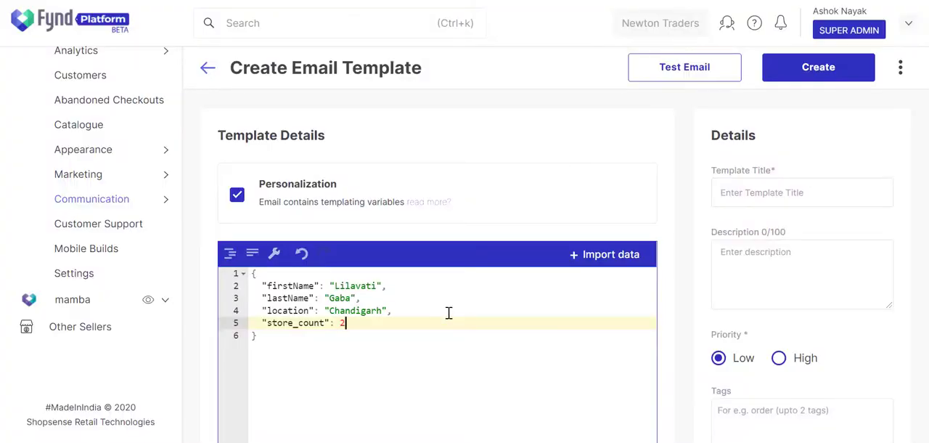
pyautogui.click(451, 354)
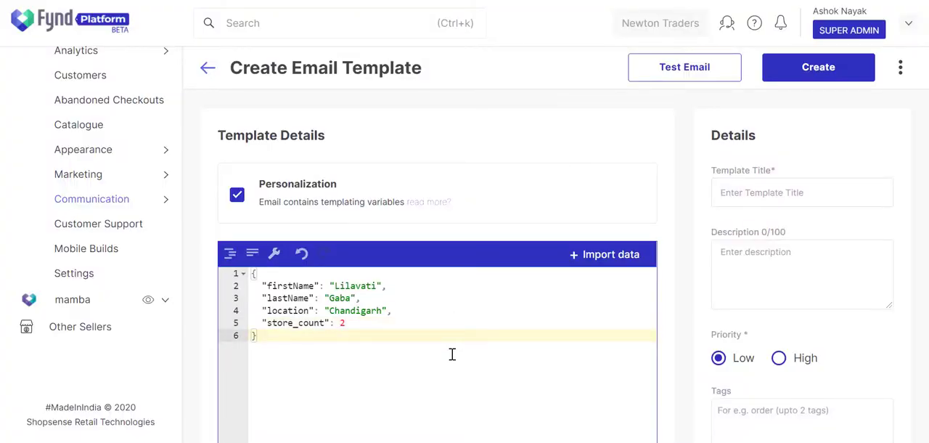
# Enter the email subject "{{firstName}} {{lastName}}, here's your gift!"
pyautogui.scroll(-4, 451, 354)
pyautogui.click(442, 291)
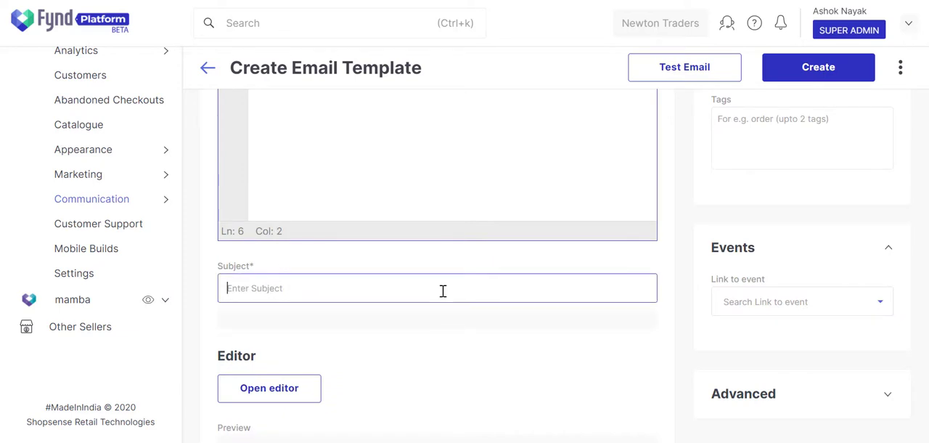
pyautogui.write('{{f')
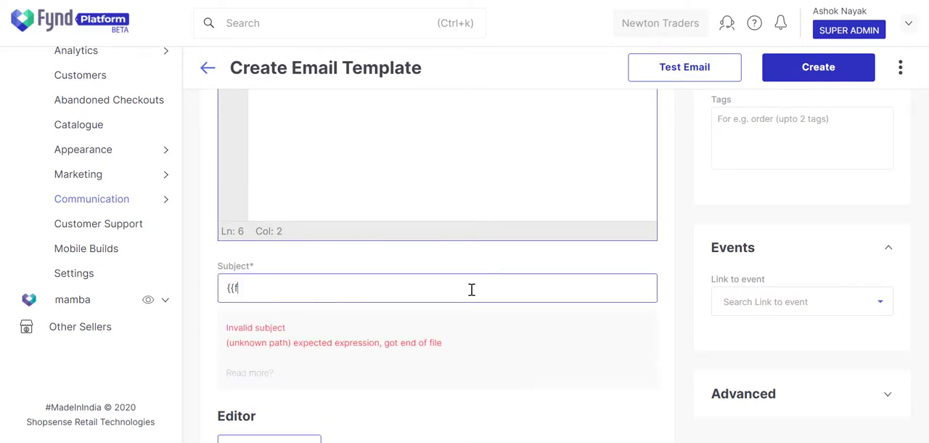
pyautogui.write('irstName')
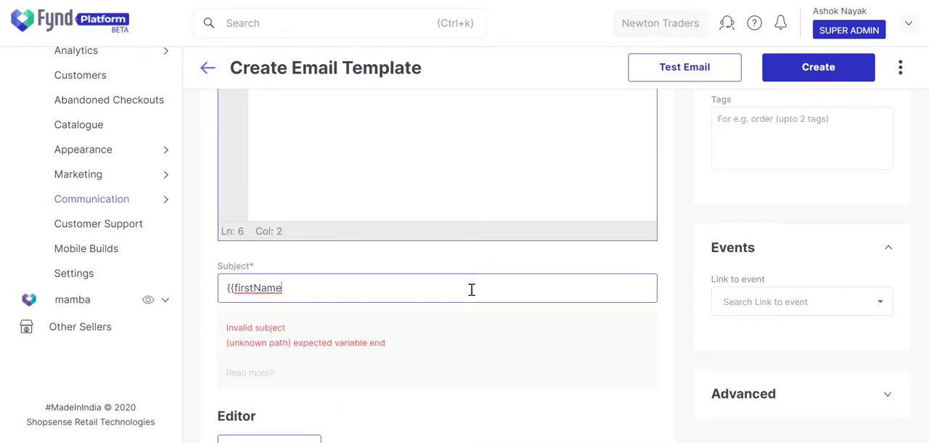
pyautogui.write('}}')
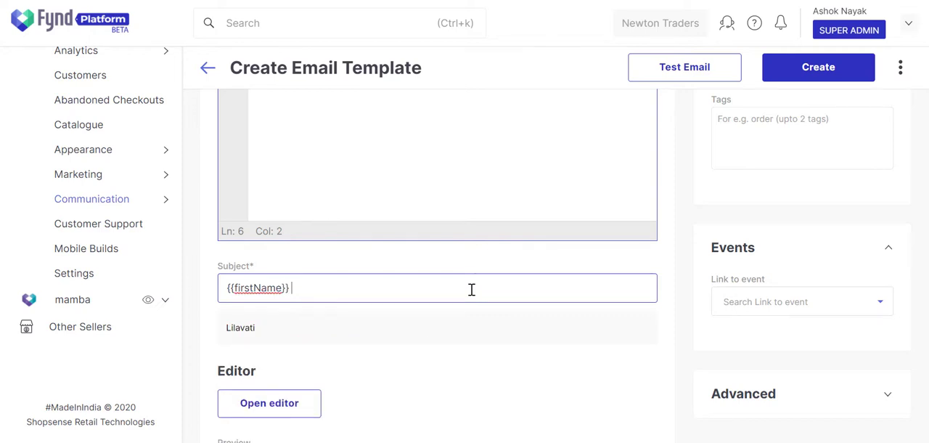
pyautogui.write(' {{last')
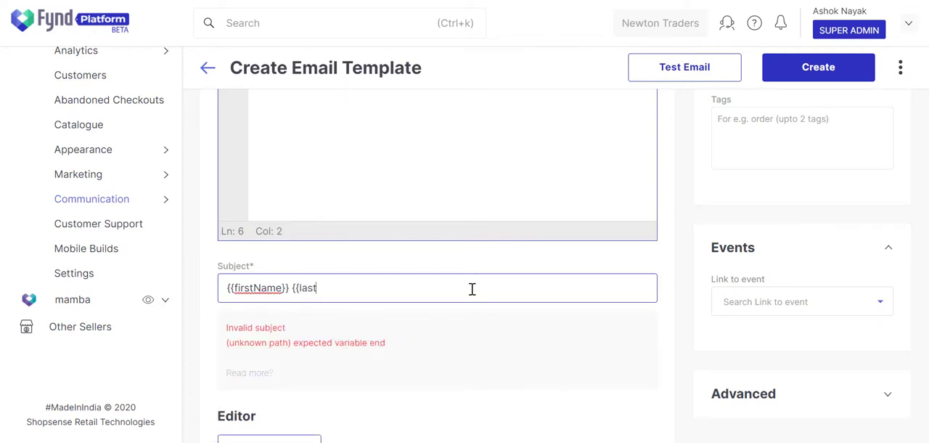
pyautogui.write('Name}}')
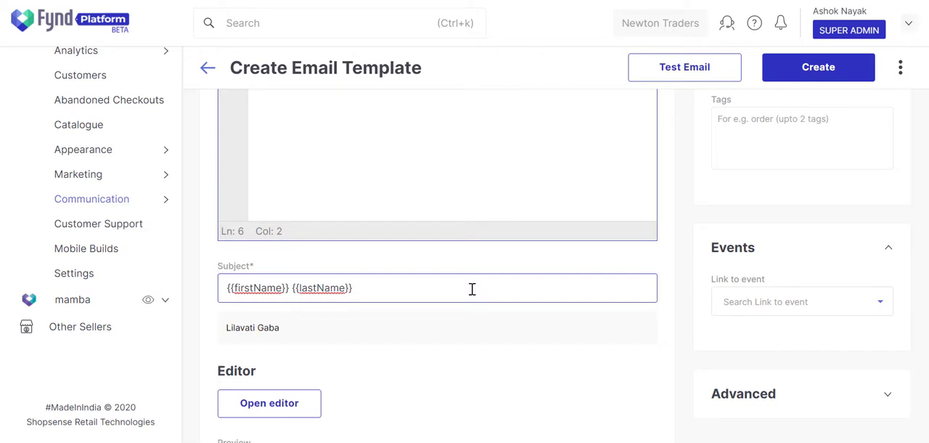
pyautogui.write(", here's your gif")
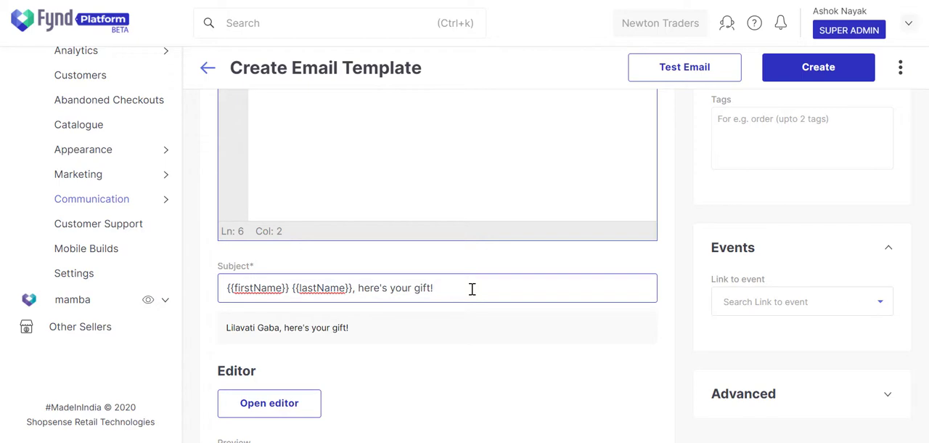
pyautogui.write('t!')
# Compare the firstName and lastName sample values with the rendered subject preview
pyautogui.scroll(1, 440, 317)
pyautogui.scroll(1, 442, 318)
pyautogui.moveTo(335, 140); pyautogui.dragTo(382, 139)
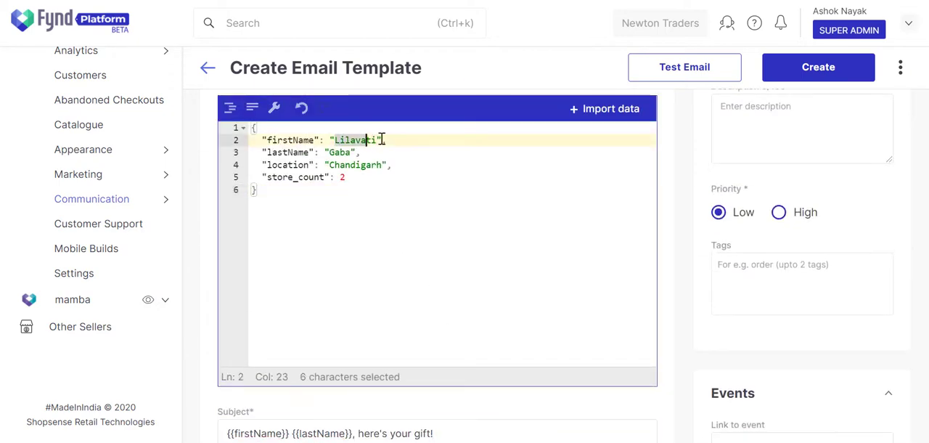
pyautogui.moveTo(330, 153); pyautogui.dragTo(358, 154)
pyautogui.scroll(-2, 398, 224)
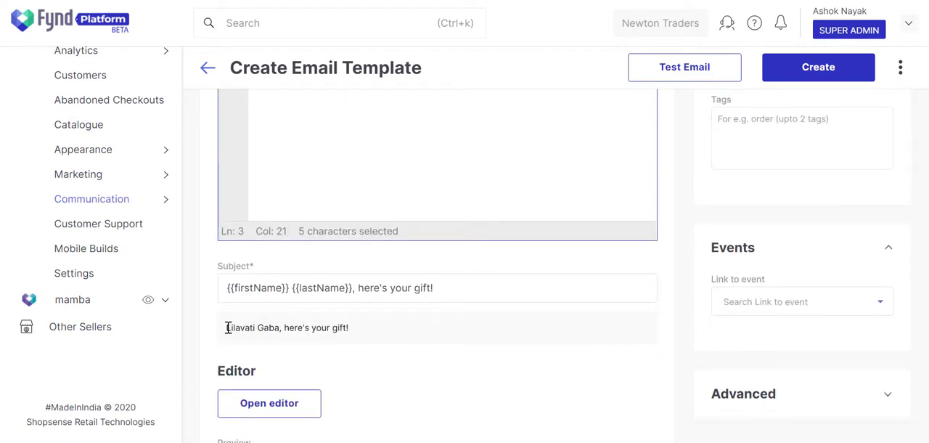
pyautogui.moveTo(227, 327); pyautogui.dragTo(281, 328)
# Open the email body editor and add a text block reading "Dear {{firstName}}"
pyautogui.scroll(-2, 391, 328)
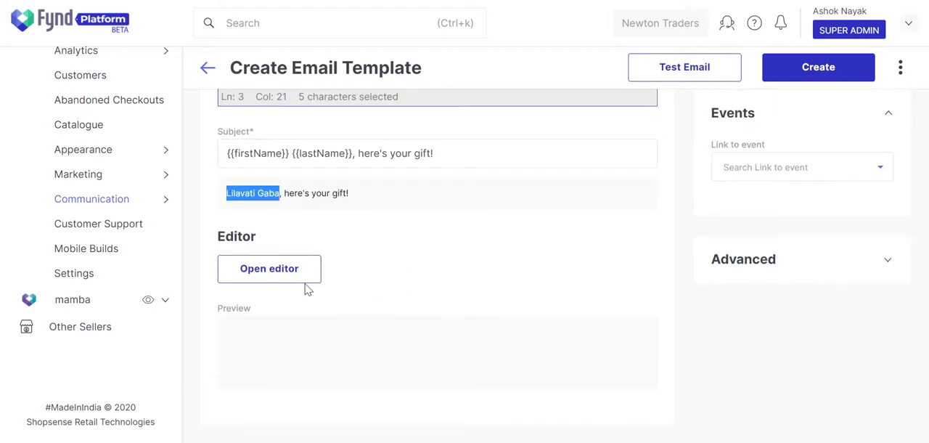
pyautogui.click(283, 285)
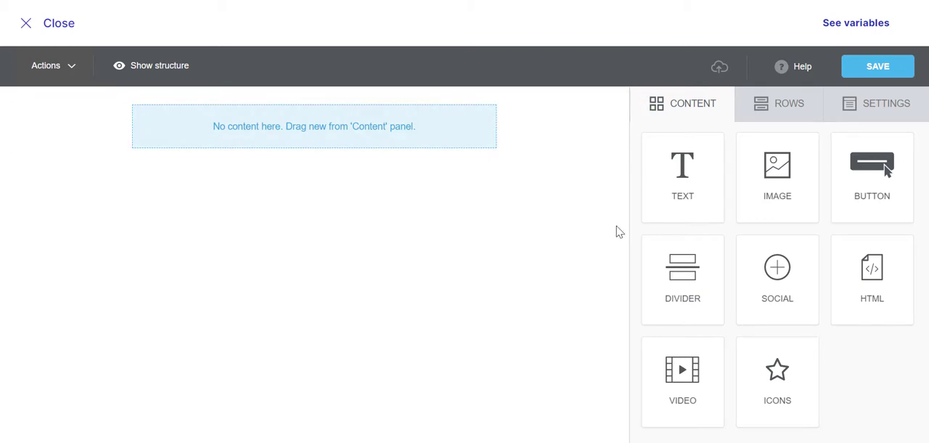
pyautogui.moveTo(682, 198); pyautogui.dragTo(280, 114)
pyautogui.click(279, 113)
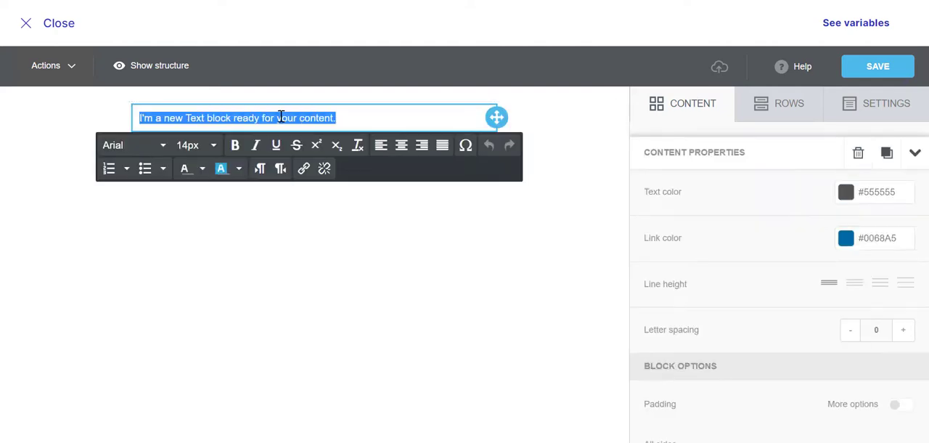
pyautogui.write('Dear')
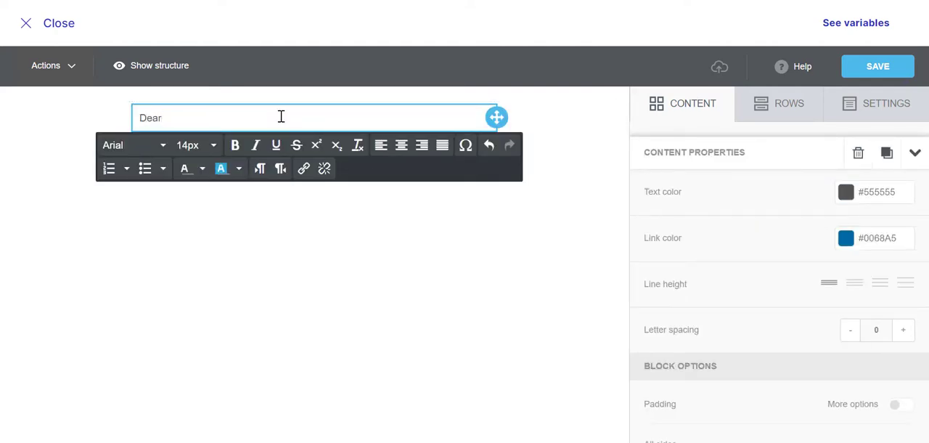
pyautogui.write(' {{firstName')
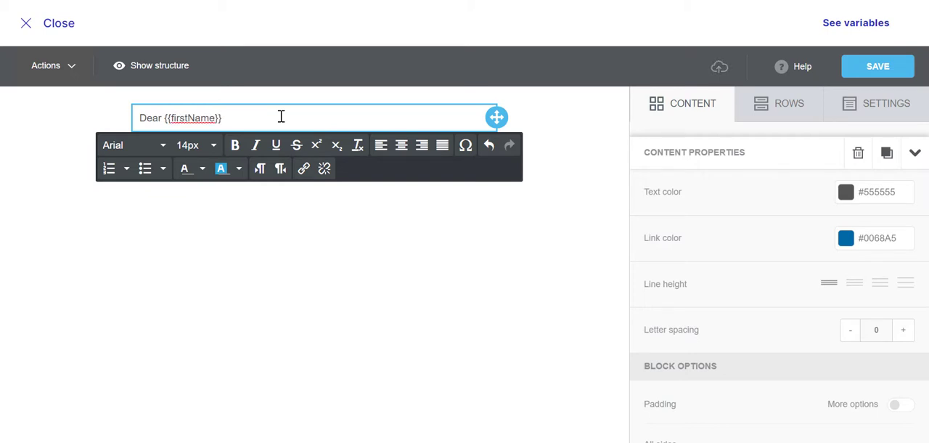
# Make the "Dear {{firstName}}" greeting bold
pyautogui.moveTo(281, 116); pyautogui.dragTo(138, 119)
pyautogui.click(234, 148)
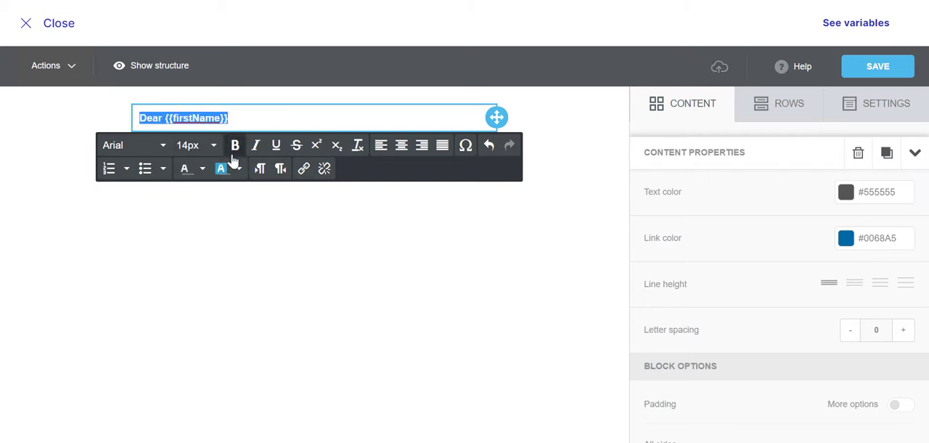
pyautogui.click(266, 243)
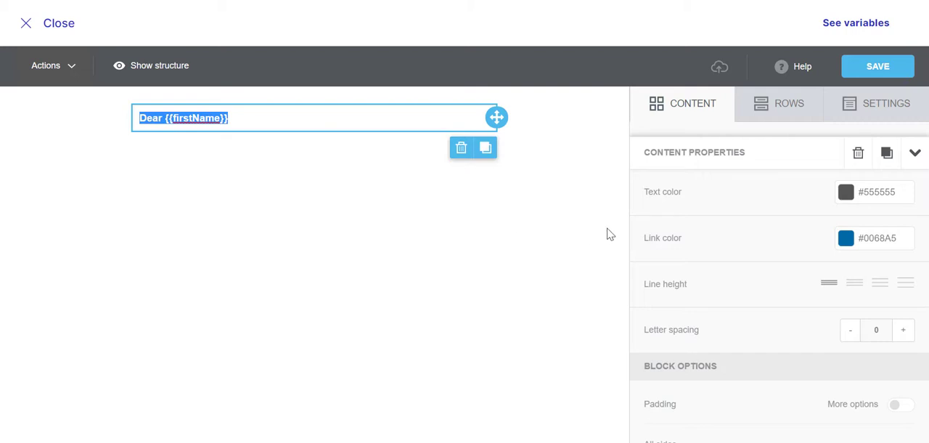
# Add a single-column row below the greeting and place a text block in it
pyautogui.click(768, 114)
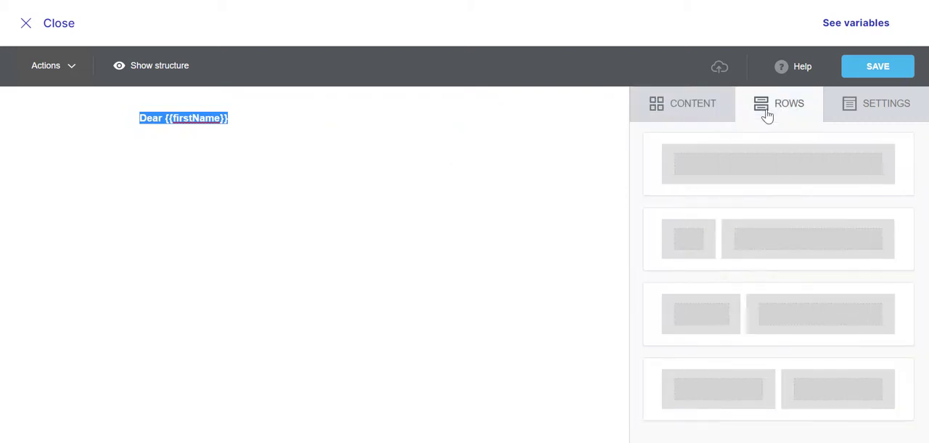
pyautogui.moveTo(754, 161); pyautogui.dragTo(247, 138)
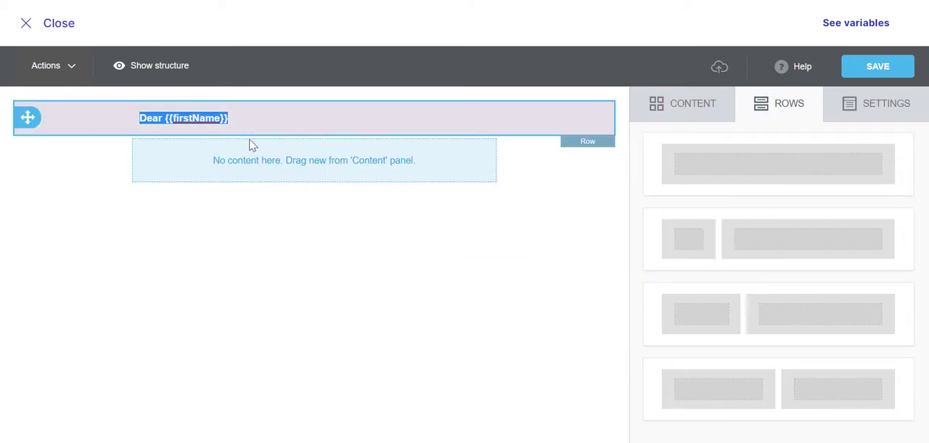
pyautogui.click(674, 115)
pyautogui.moveTo(677, 168); pyautogui.dragTo(265, 139)
# Replace the placeholder with "Today is International Women's Day. We wish you all the happiness and smiles in this world because you're special."
pyautogui.click(324, 153)
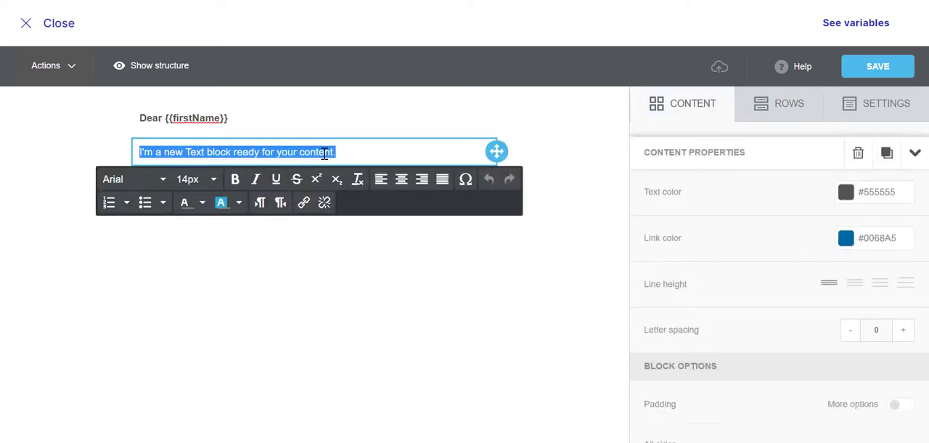
pyautogui.write('Today is ')
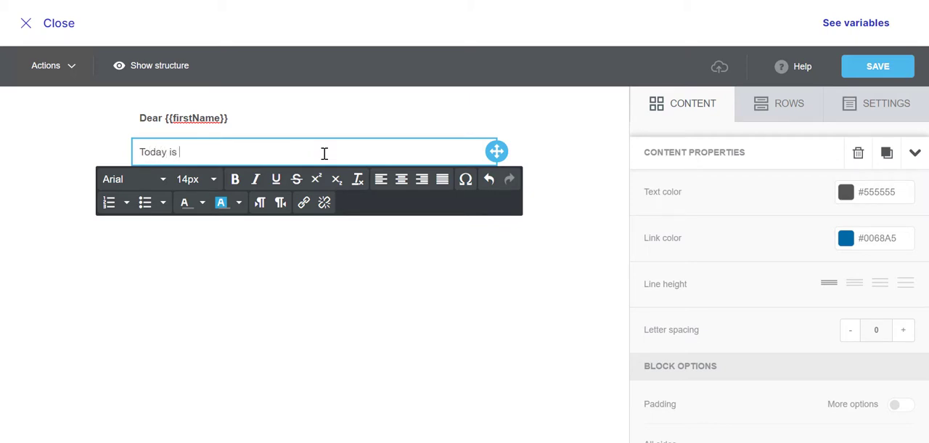
pyautogui.write("International Women's Day. We wish")
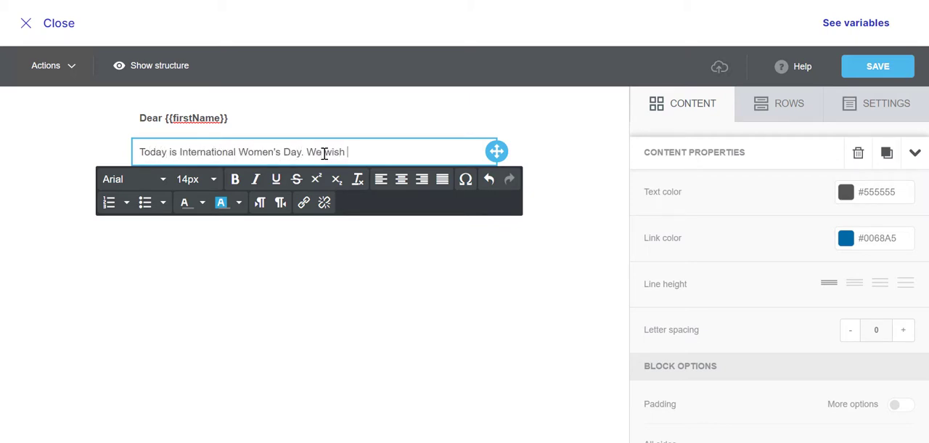
pyautogui.write('you all the happiness and smiles in this worl')
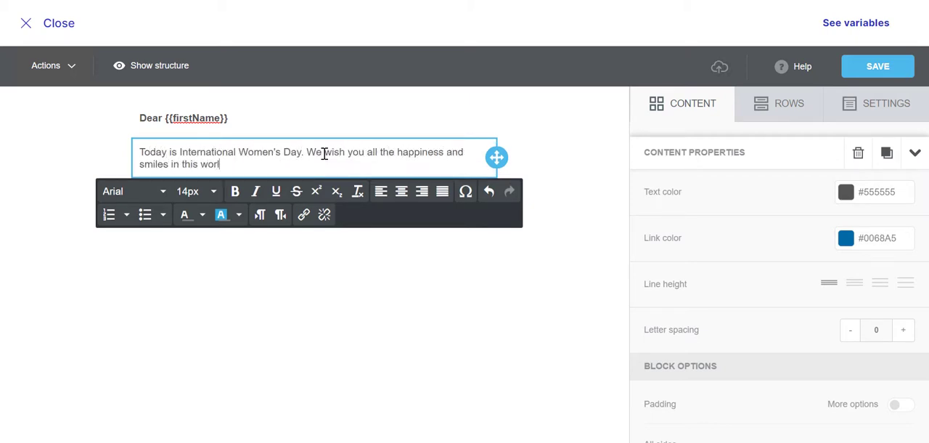
pyautogui.write("d because you're special. To ce")
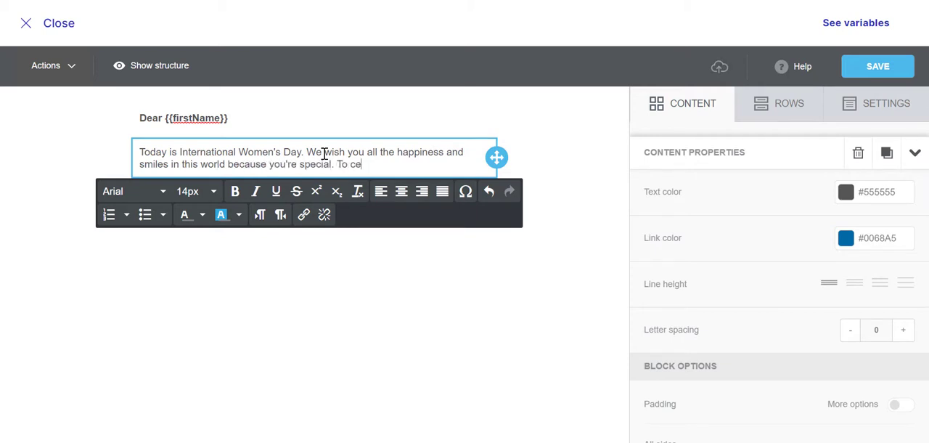
pyautogui.write("lebrate this occassion, here's a gift from us.")
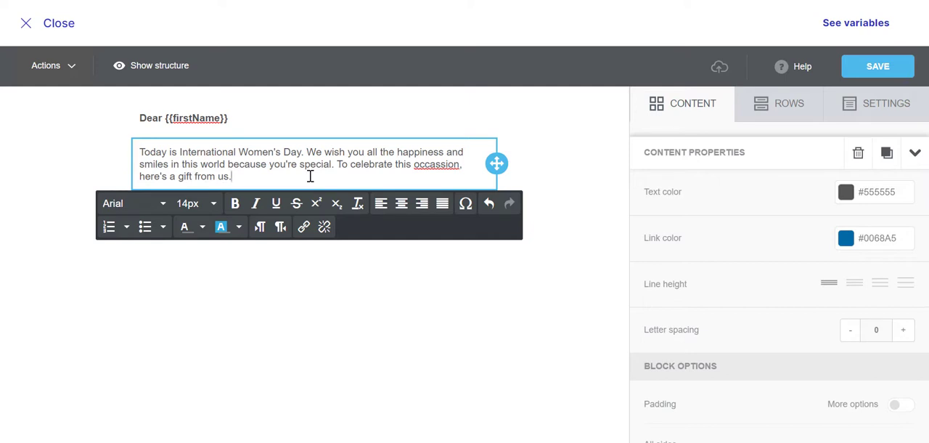
# Finish the opening paragraph with "To celebrate this occassion, here's a gift from us." and start a new paragraph
pyautogui.press('Return')
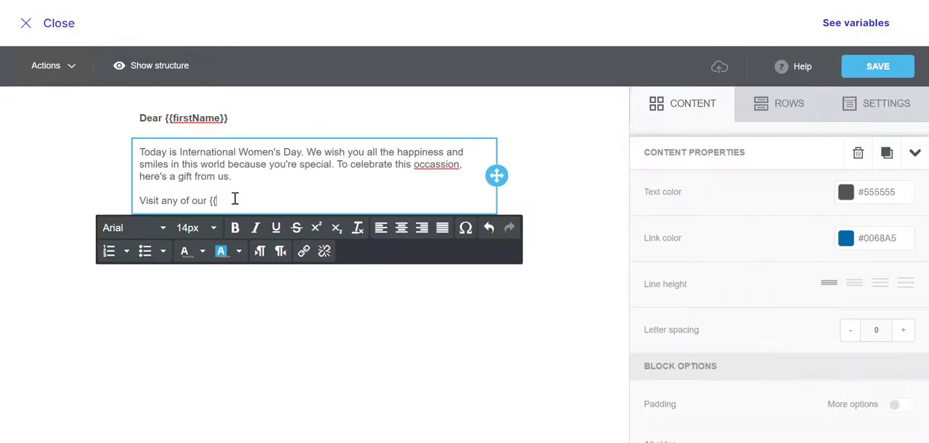
# Write the second paragraph: "Visit any of our {{store_count}} stores in {{location}} to receive a 25% discount on all the products in Women's Fashion."
pyautogui.write('Visit any of our {{store_count}} stores in')
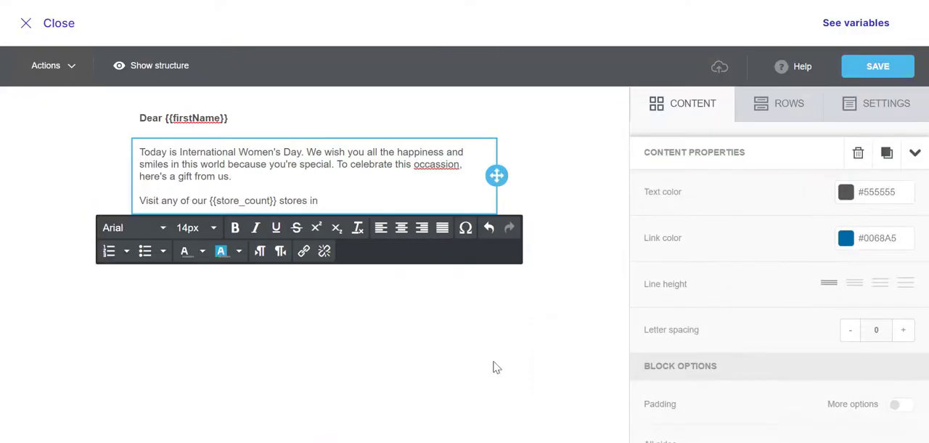
pyautogui.write('{{location}} to receive a 2')
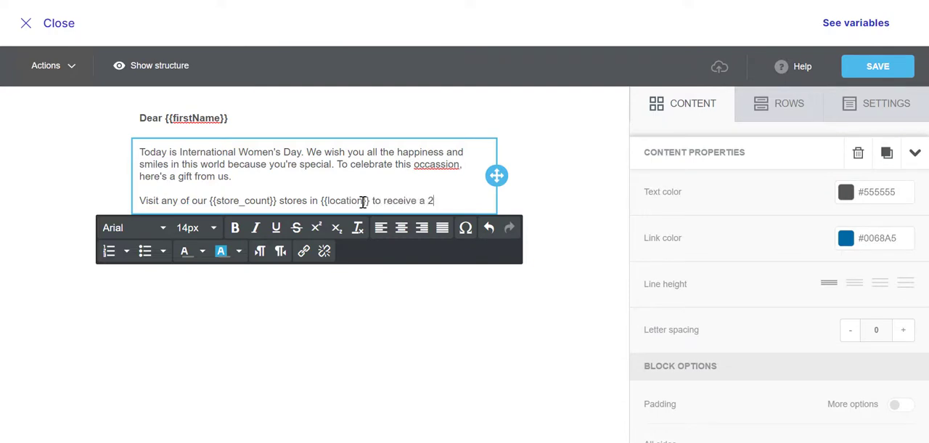
pyautogui.write('5% discount on all the products')
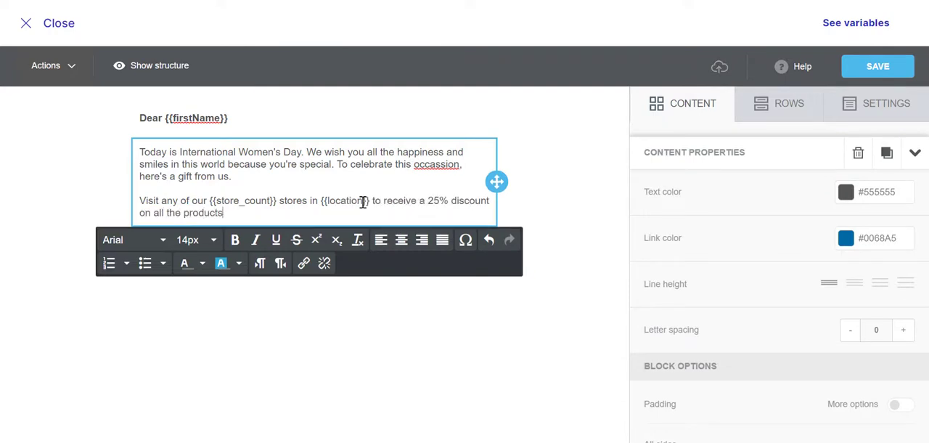
pyautogui.write(" in Women's Fashion.")
# Add a third paragraph: "Plus, here's an additional coupon code that you can use on our website. Click on the below image to shop now."
pyautogui.press('Return')
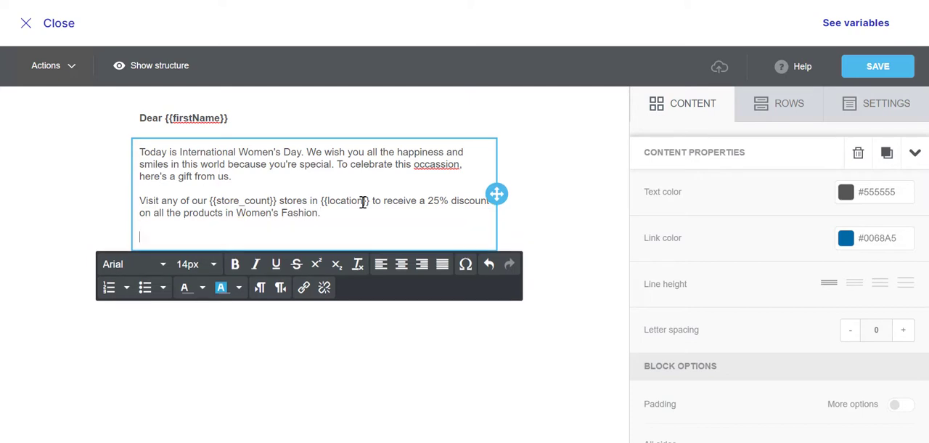
pyautogui.write("Plus, here's an additional coupon code that you can use on our website")
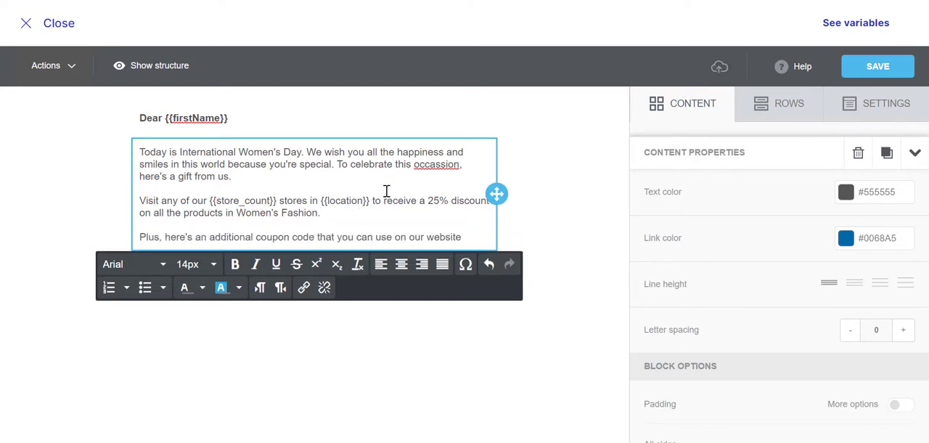
pyautogui.write('. Click on the below image to shop now.')
# Colour all three body paragraphs indigo
pyautogui.moveTo(289, 249); pyautogui.dragTo(143, 152)
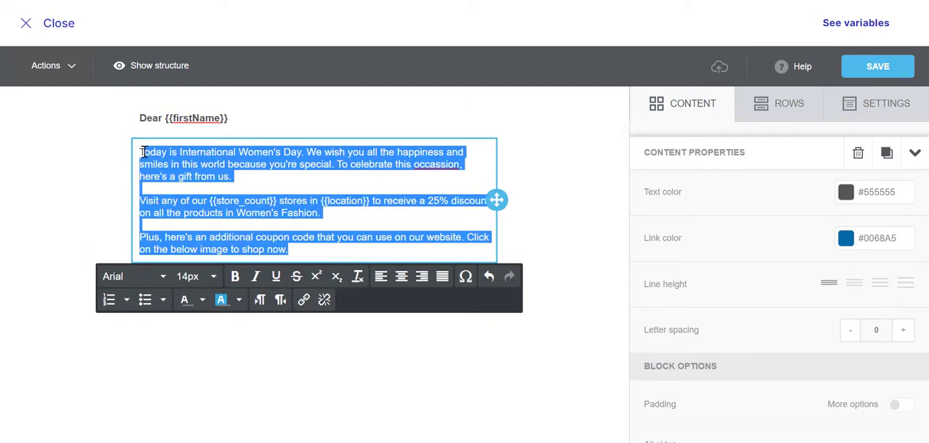
pyautogui.click(204, 300)
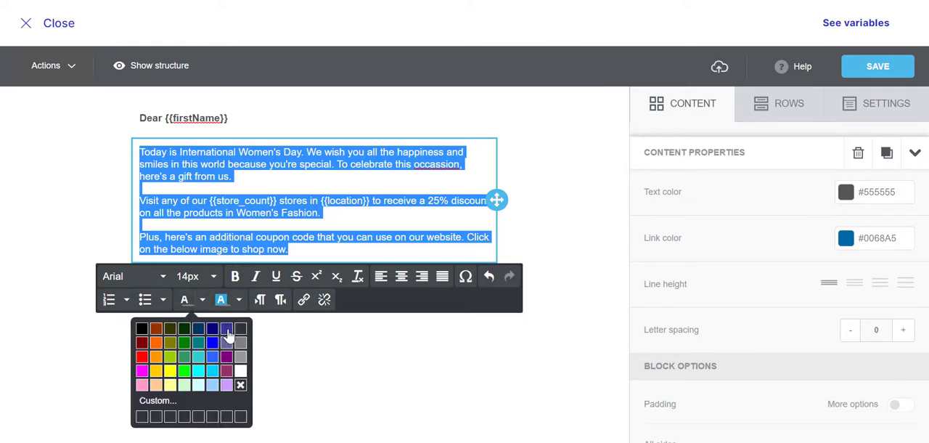
pyautogui.click(227, 329)
# Add the line "Limited Time Offer!" below the paragraphs and format it as bold, 16px and purple
pyautogui.click(311, 252)
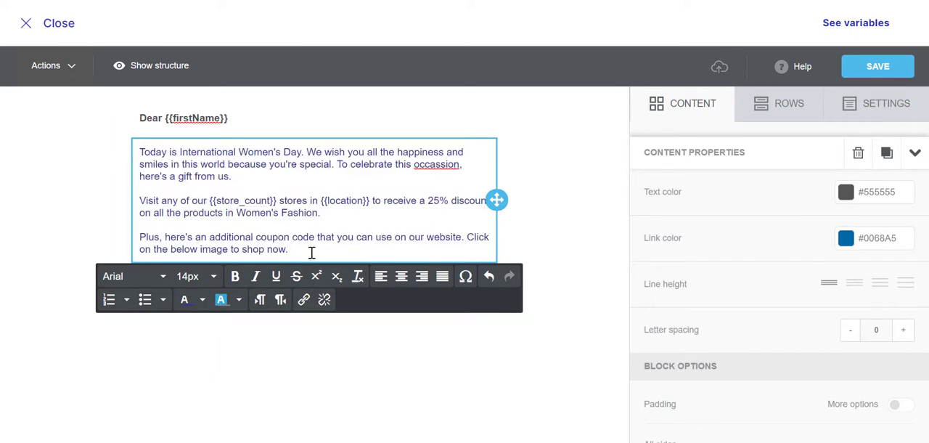
pyautogui.press('Return')
pyautogui.write('Limited Time Offer!')
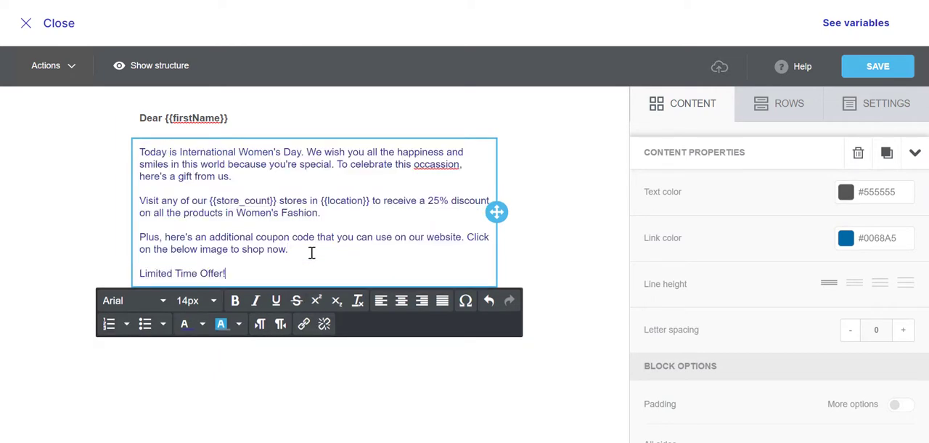
pyautogui.hotkey('shift', 'Home')
pyautogui.click(239, 301)
pyautogui.click(213, 299)
pyautogui.click(267, 306)
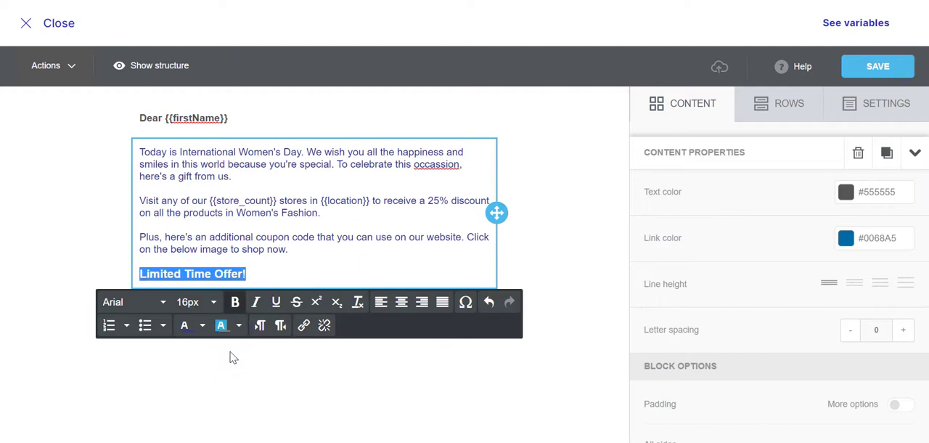
pyautogui.click(201, 325)
pyautogui.click(227, 242)
pyautogui.click(286, 272)
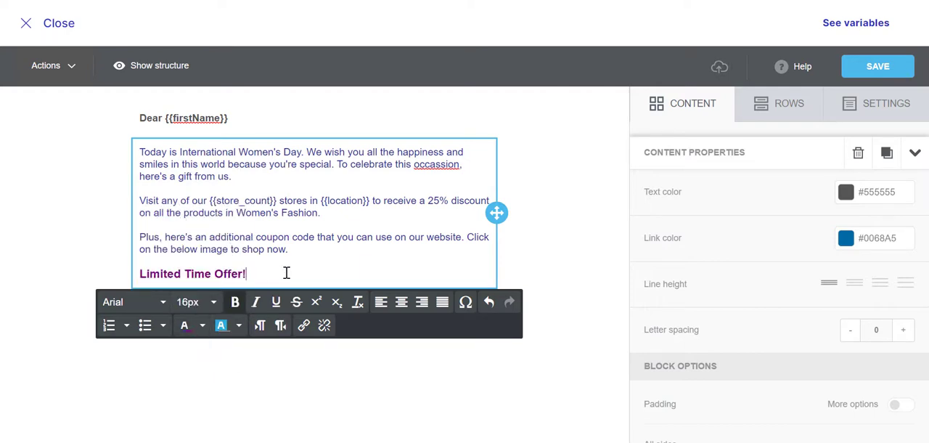
# Add a single-column row below the offer line and place an image block in it
pyautogui.click(792, 108)
pyautogui.moveTo(783, 167); pyautogui.dragTo(223, 298)
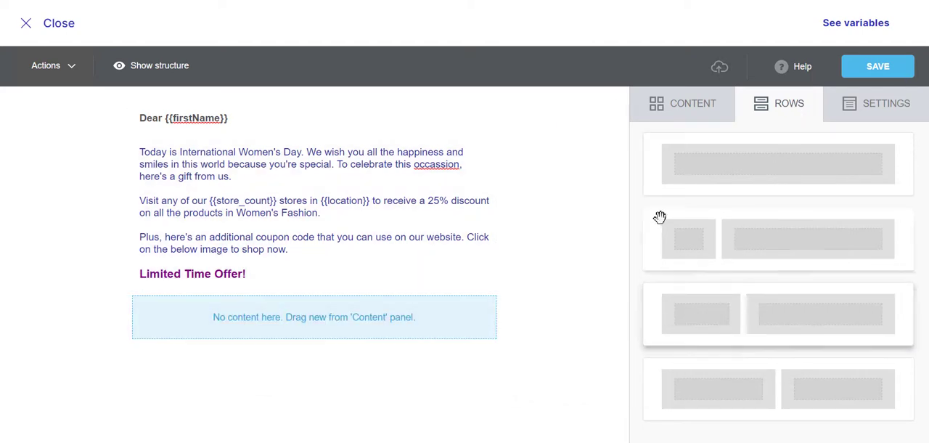
pyautogui.click(659, 115)
pyautogui.moveTo(777, 167); pyautogui.dragTo(273, 305)
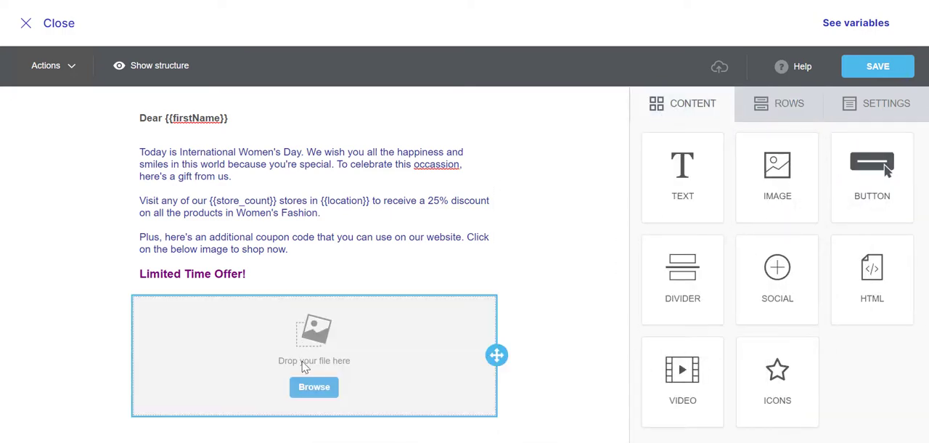
# Upload the Women's Day Offer picture to the file manager and insert it into the image block
pyautogui.click(314, 386)
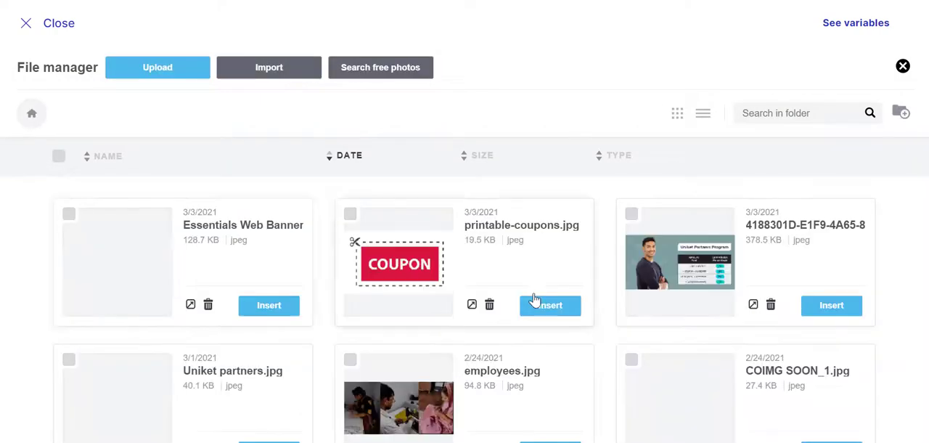
pyautogui.click(147, 79)
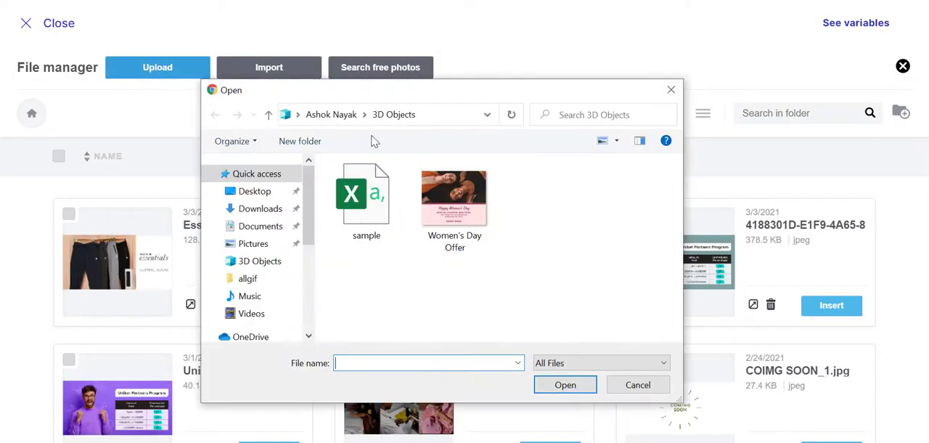
pyautogui.doubleClick(464, 227)
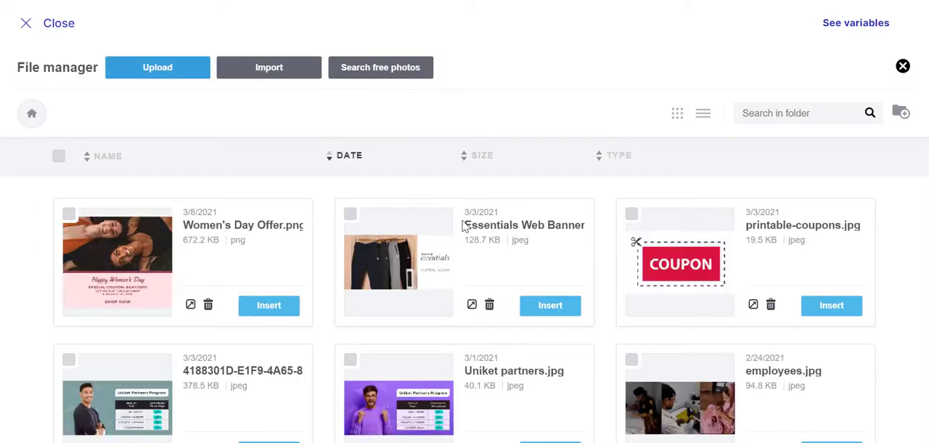
pyautogui.click(269, 305)
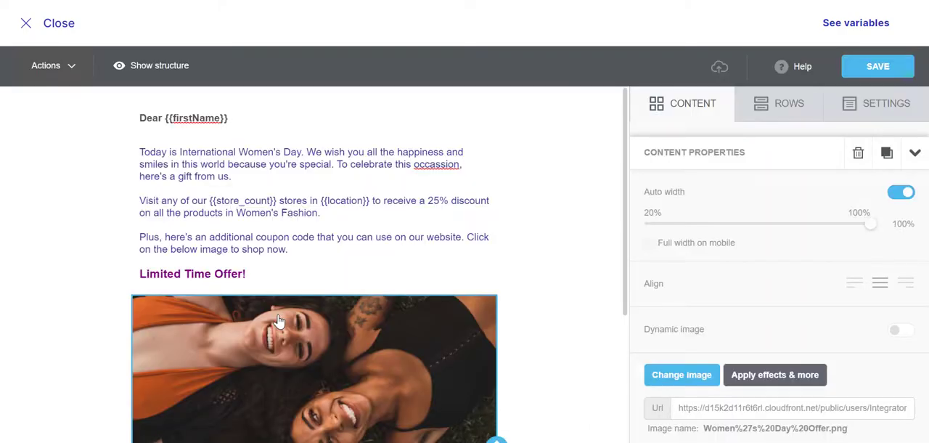
# Add a single-column row below the Women's Day image and place a text block in it
pyautogui.moveTo(624, 191); pyautogui.dragTo(620, 336)
pyautogui.click(767, 116)
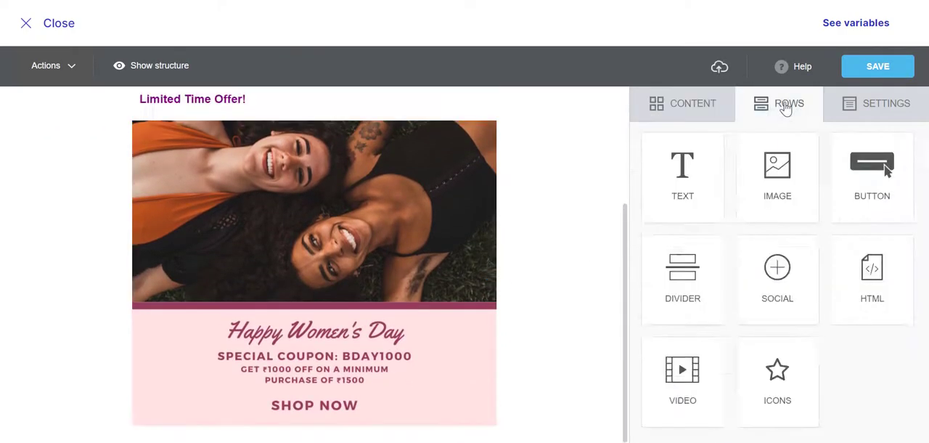
pyautogui.moveTo(742, 170); pyautogui.dragTo(308, 429)
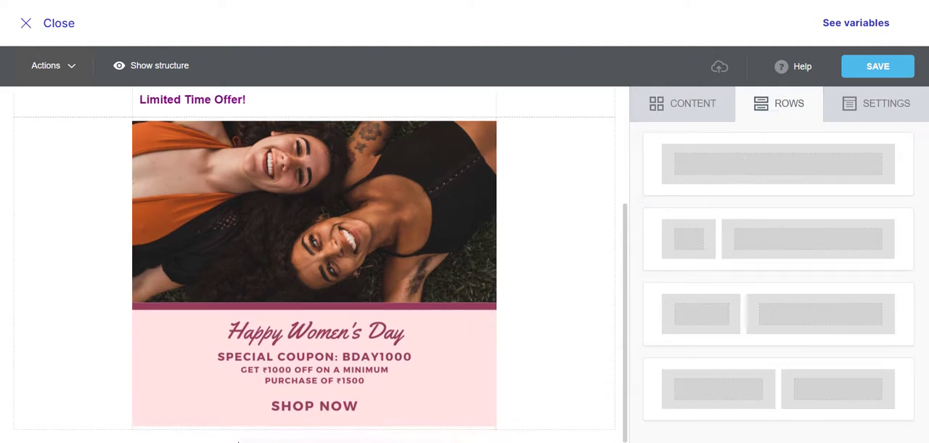
pyautogui.scroll(-1, 500, 383)
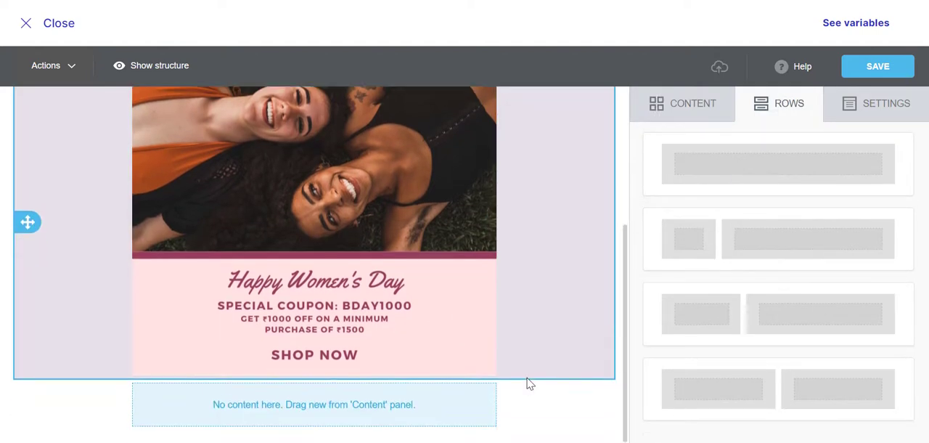
pyautogui.click(686, 121)
pyautogui.moveTo(688, 173); pyautogui.dragTo(276, 380)
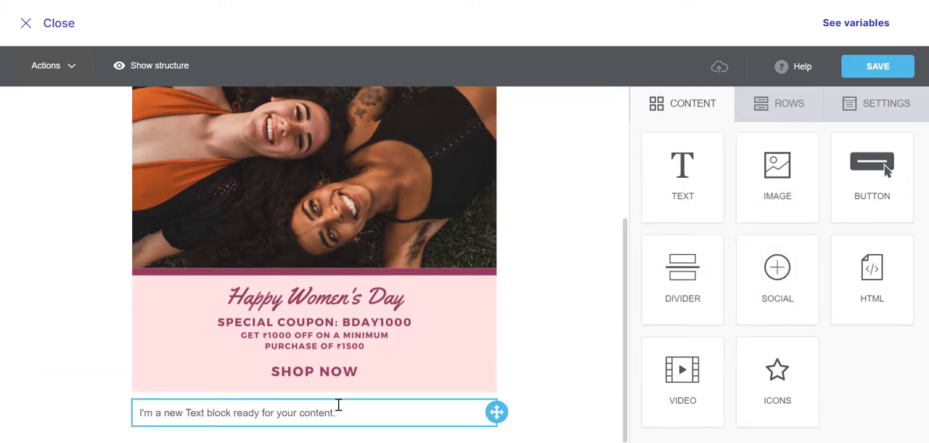
# Replace the new text block's placeholder with the sign-off lines "Happy Shopping" and "Team Fynd"
pyautogui.click(308, 411)
pyautogui.moveTo(335, 412); pyautogui.dragTo(114, 415)
pyautogui.write('Happy Shopping')
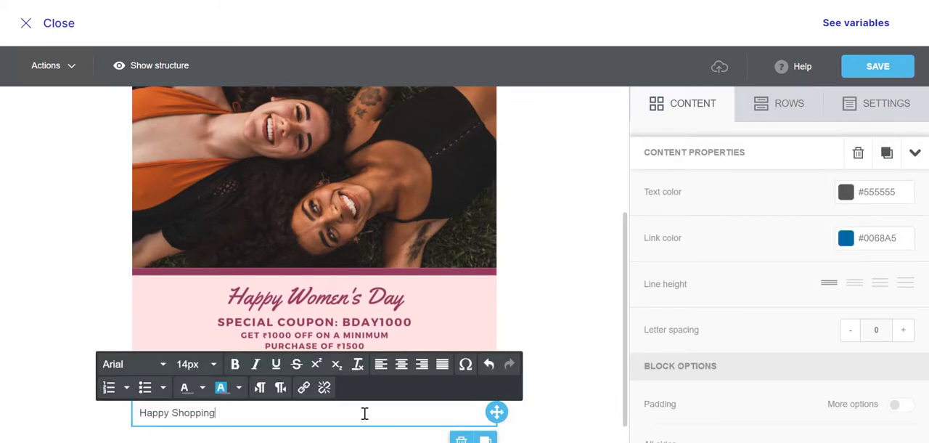
pyautogui.press('Return')
pyautogui.write('Team Fynd')
# Make both sign-off lines bold, with "Happy Shopping" in teal and "Team Fynd" in magenta
pyautogui.moveTo(365, 412); pyautogui.dragTo(125, 413)
pyautogui.click(202, 387)
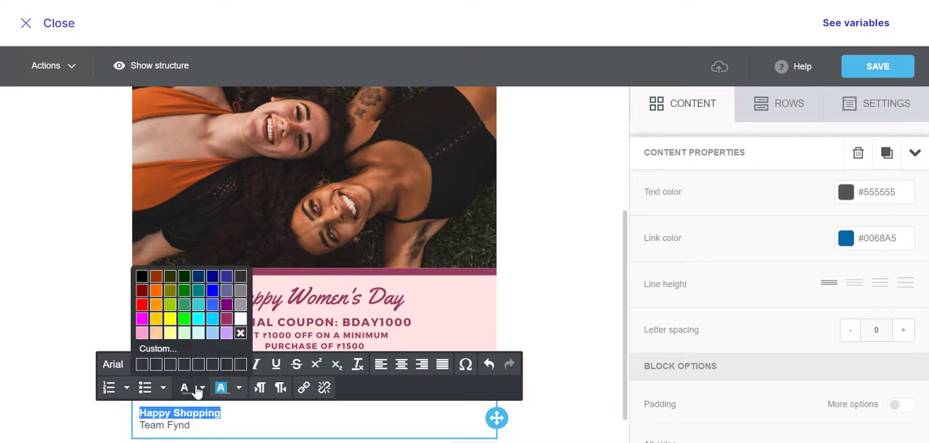
pyautogui.click(186, 302)
pyautogui.moveTo(193, 424); pyautogui.dragTo(145, 424)
pyautogui.click(202, 387)
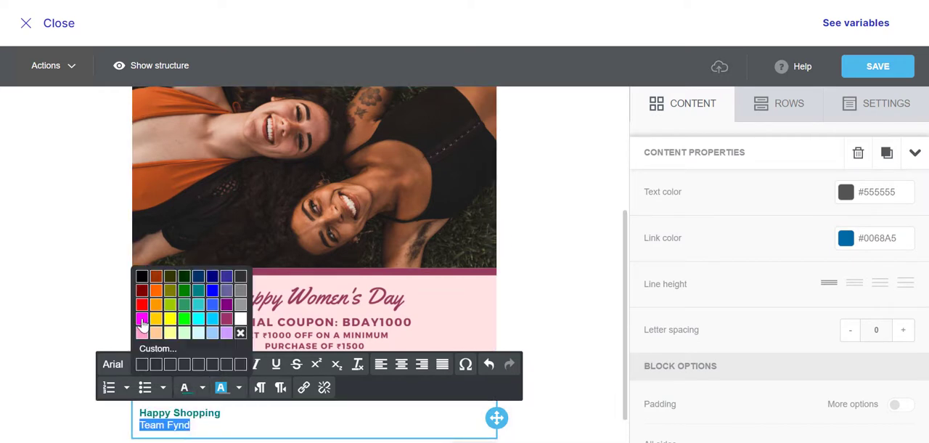
pyautogui.click(143, 326)
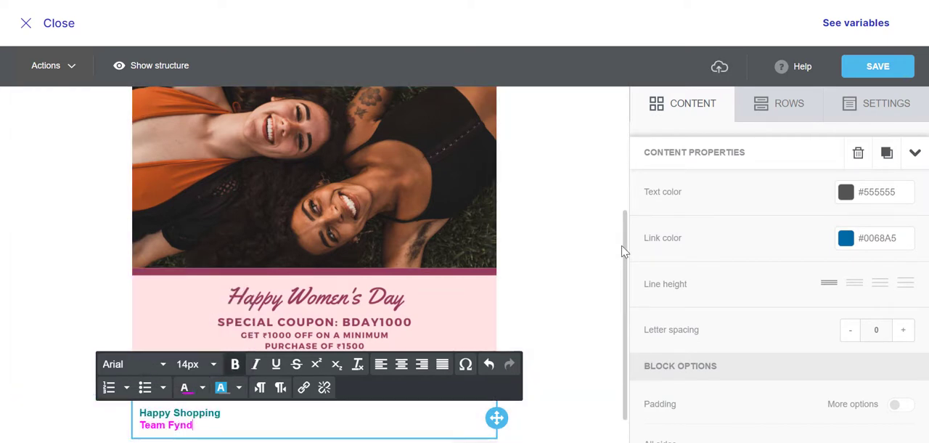
# Open the web page link URL of the Women's Day image for editing and save the email design
pyautogui.moveTo(622, 251); pyautogui.dragTo(622, 235)
pyautogui.click(425, 291)
pyautogui.scroll(-3, 733, 268)
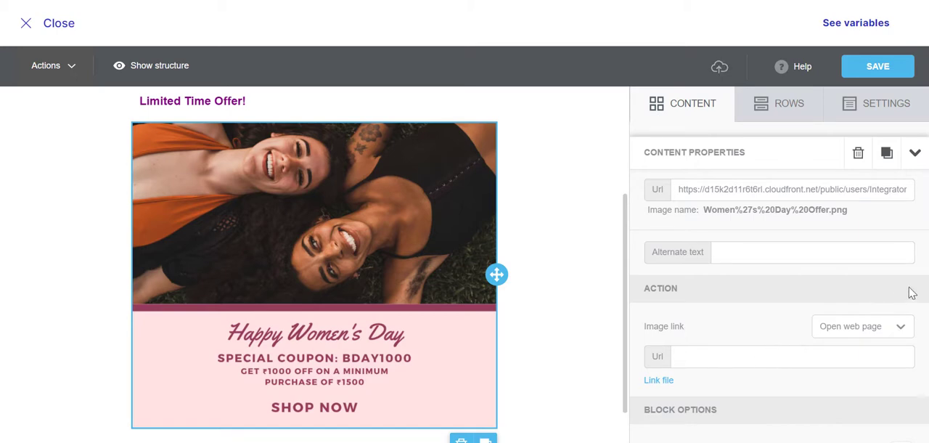
pyautogui.moveTo(924, 296); pyautogui.dragTo(923, 278)
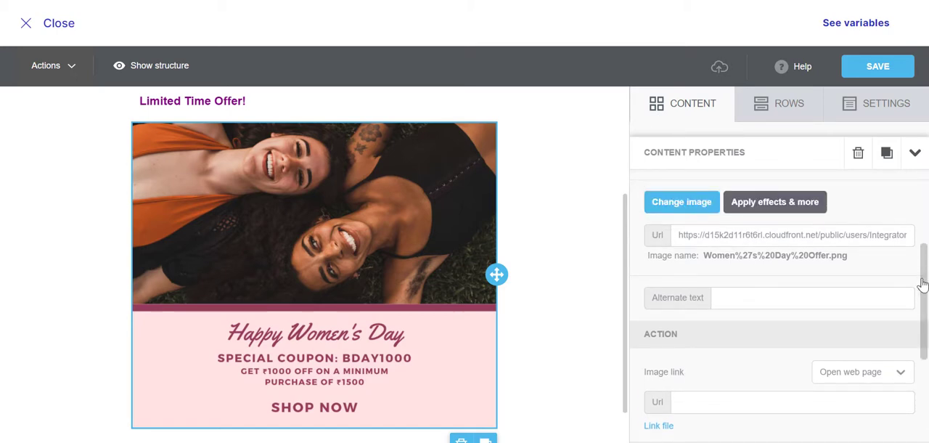
pyautogui.click(680, 402)
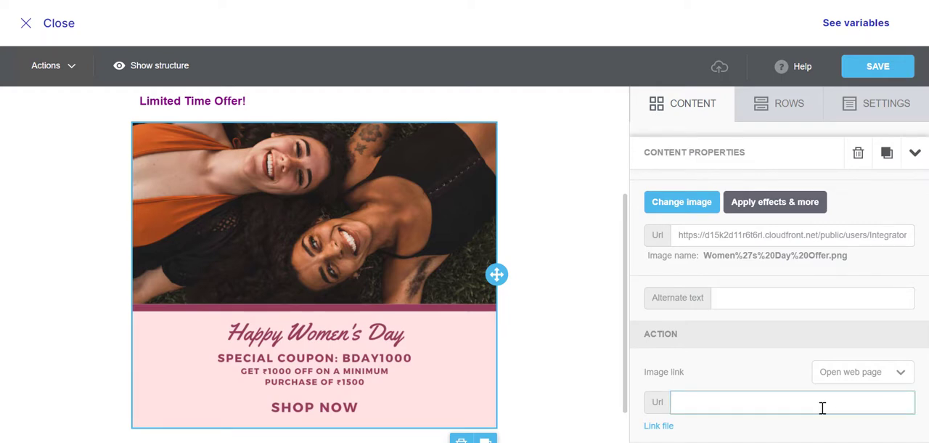
pyautogui.click(873, 67)
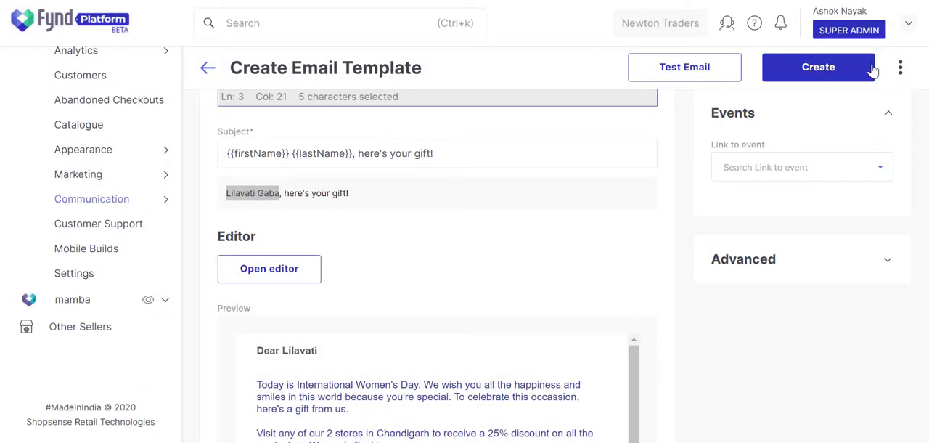
# Examine the email preview, checking the personalized first name, store count and city in the message text
pyautogui.scroll(-1, 638, 346)
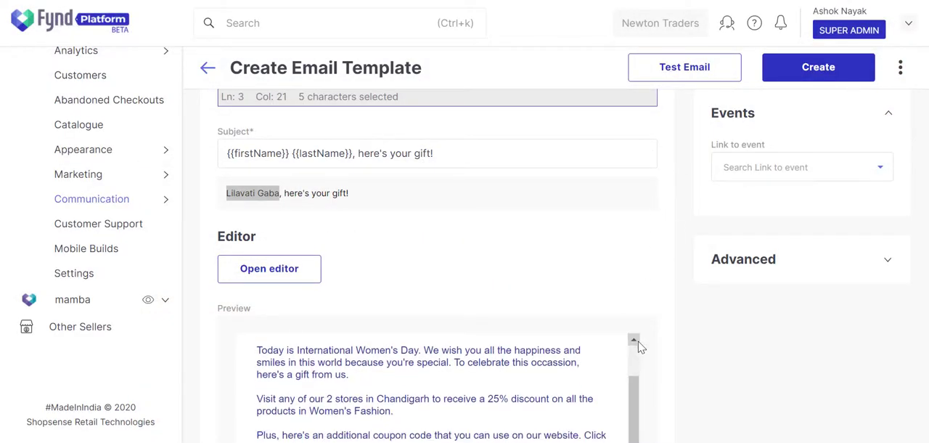
pyautogui.scroll(-3, 659, 282)
pyautogui.scroll(1, 634, 218)
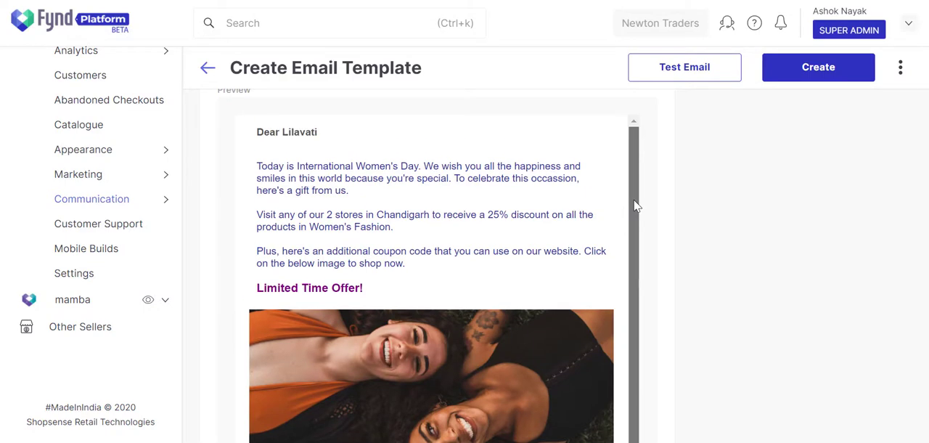
pyautogui.doubleClick(289, 131)
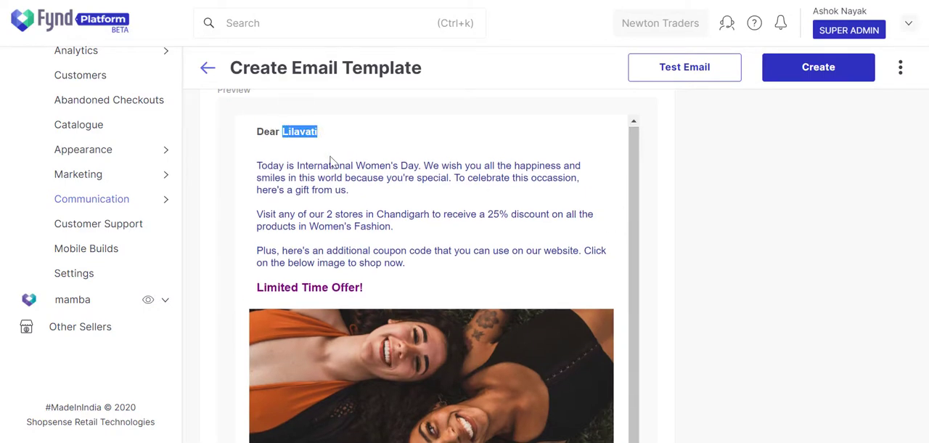
pyautogui.doubleClick(329, 213)
pyautogui.doubleClick(391, 214)
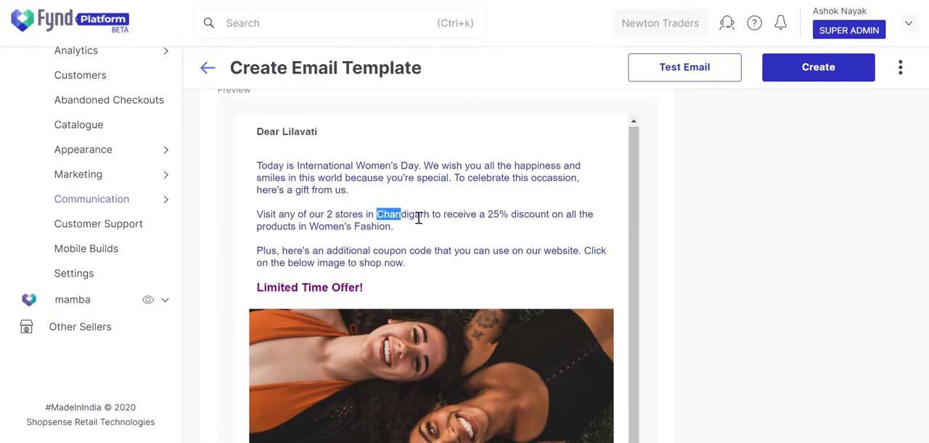
pyautogui.click(427, 241)
# Title the template "Women's Day Email" and describe it as "This template will be used for sending Emails to the members in the audience list."
pyautogui.scroll(10, 742, 191)
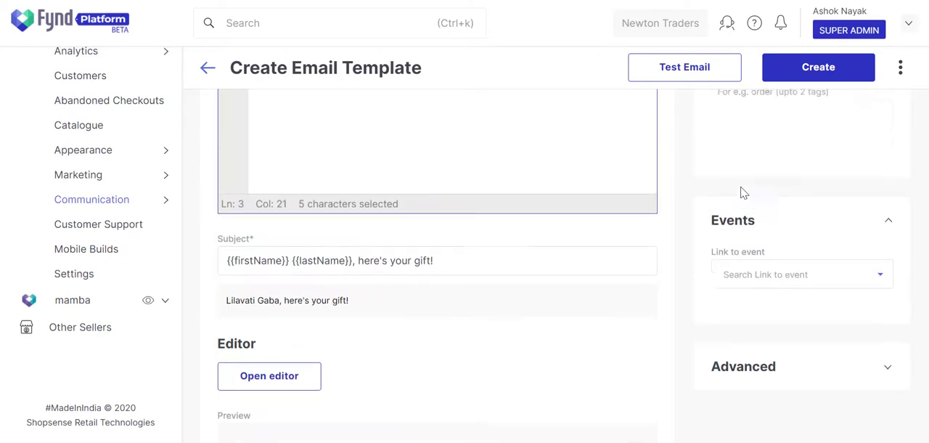
pyautogui.click(839, 194)
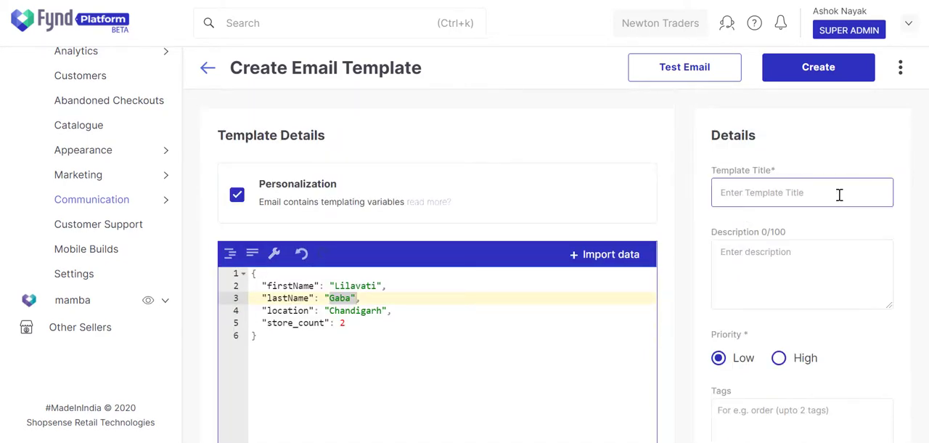
pyautogui.write("Women's Day Email")
pyautogui.click(863, 263)
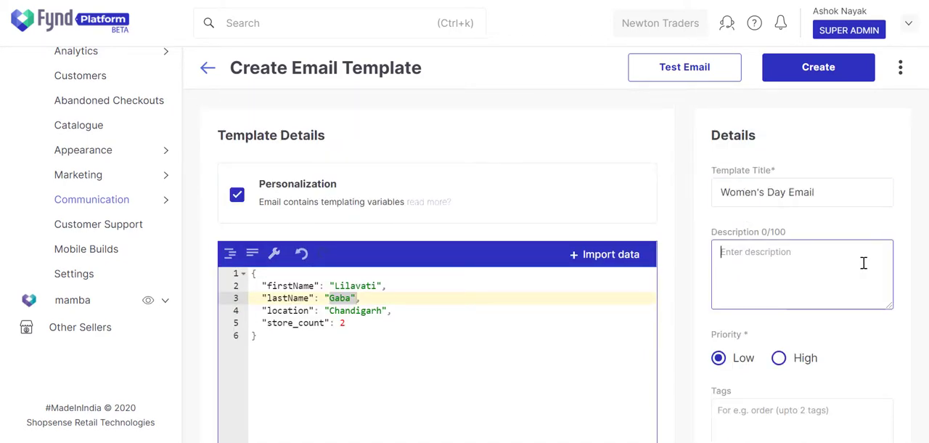
pyautogui.write('This template will be used for sen')
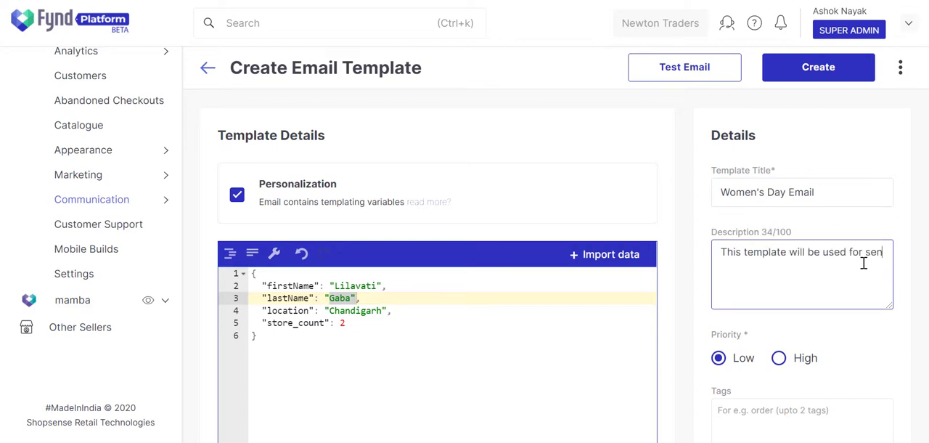
pyautogui.write('ding Emails to the members in the ')
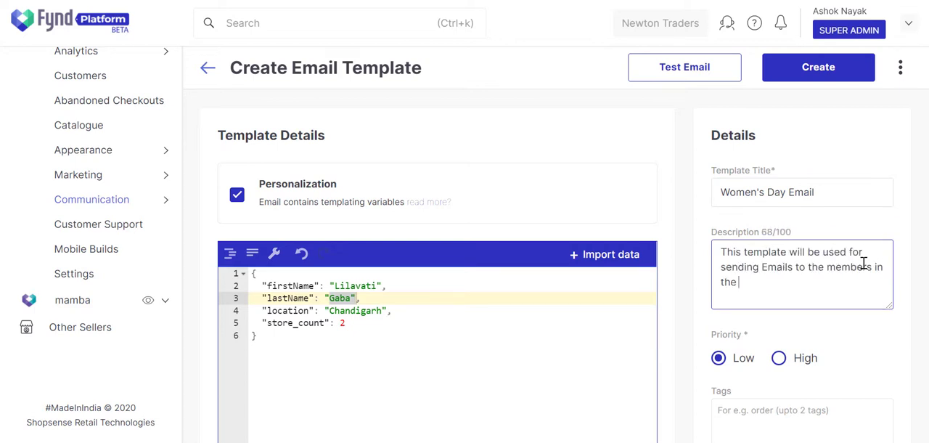
pyautogui.write('audience list.')
# Add the tags "Women's day" and "Email Female" to the email template
pyautogui.scroll(-1, 864, 263)
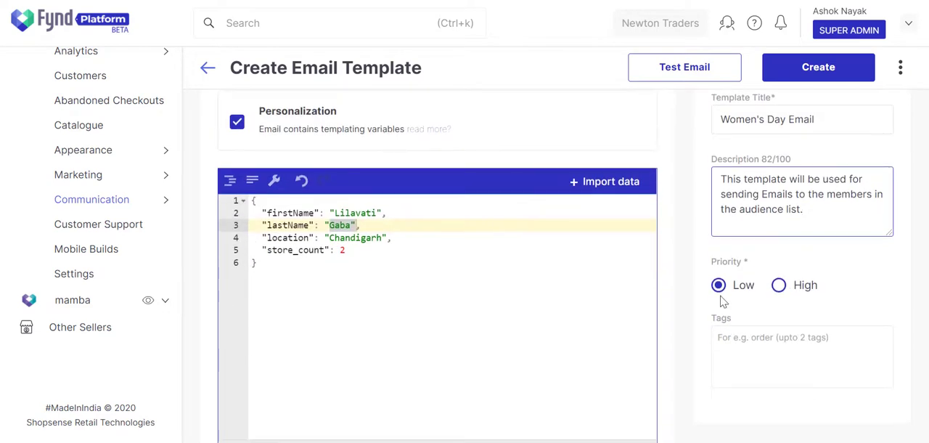
pyautogui.click(817, 341)
pyautogui.write('Wom')
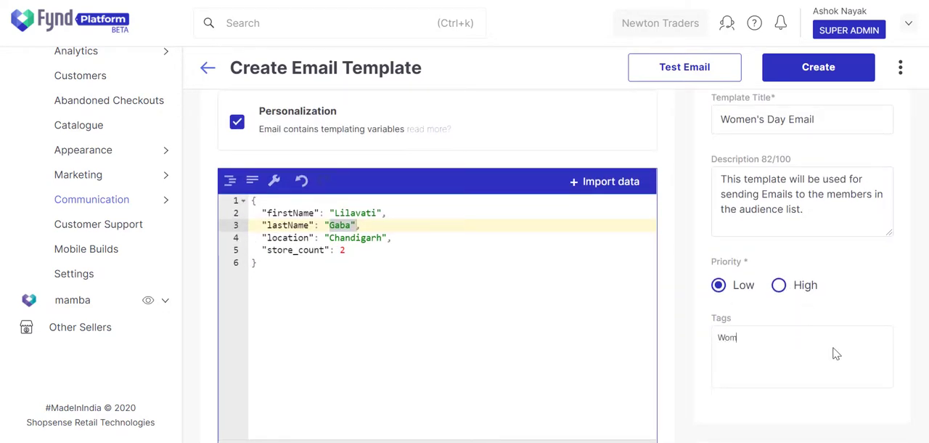
pyautogui.write("en's day")
pyautogui.press('Return')
pyautogui.write('Email')
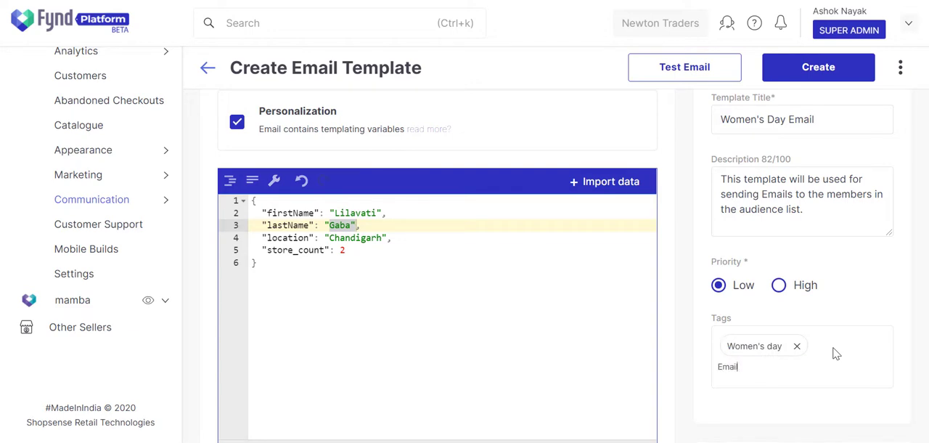
pyautogui.write(' Female')
pyautogui.press('Return')
# View the test email form, close it without sending, and create the email template
pyautogui.scroll(1, 827, 334)
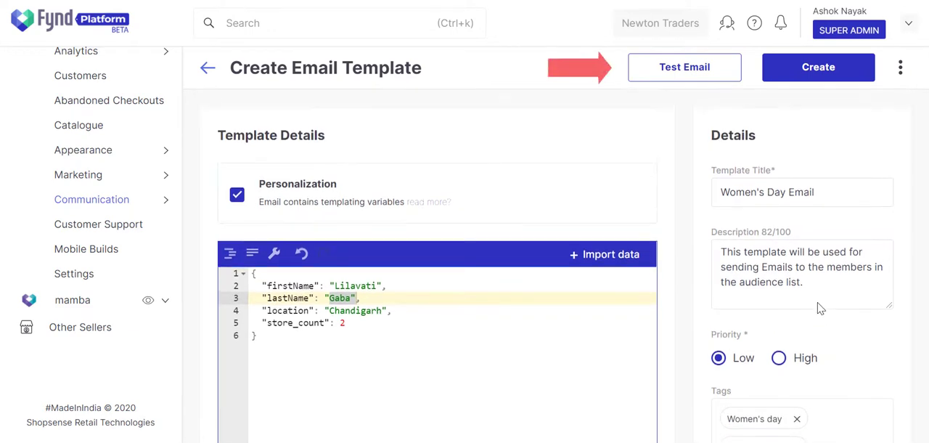
pyautogui.click(683, 75)
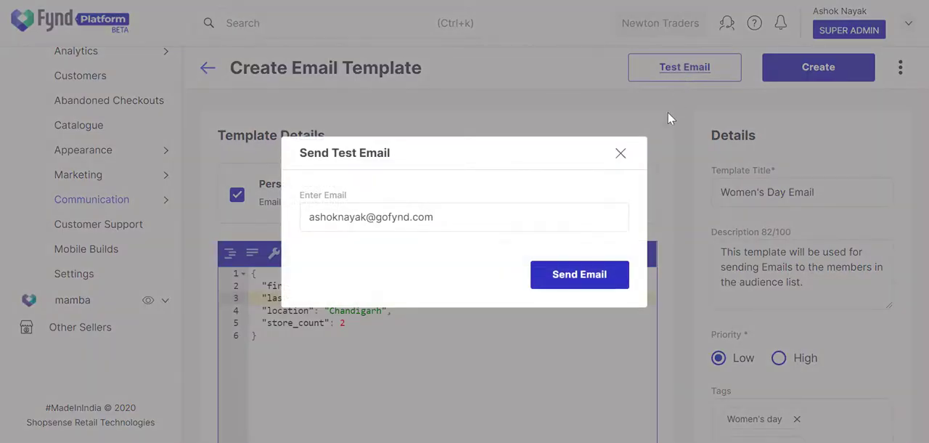
pyautogui.click(621, 155)
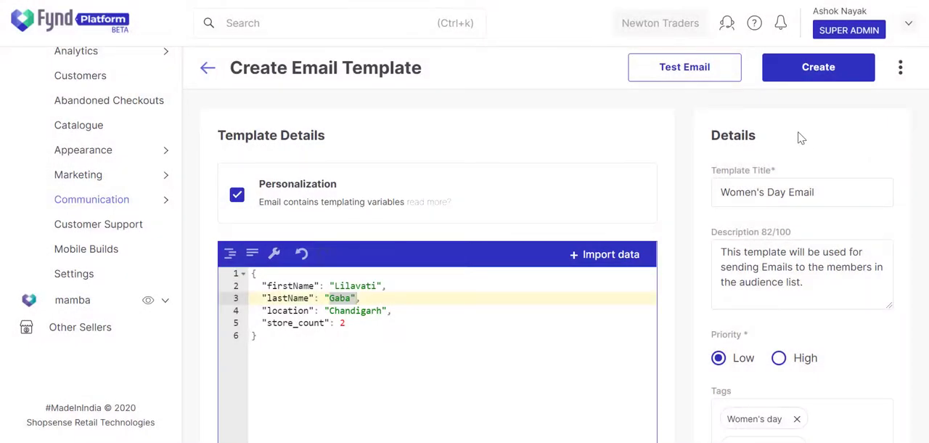
pyautogui.click(804, 74)
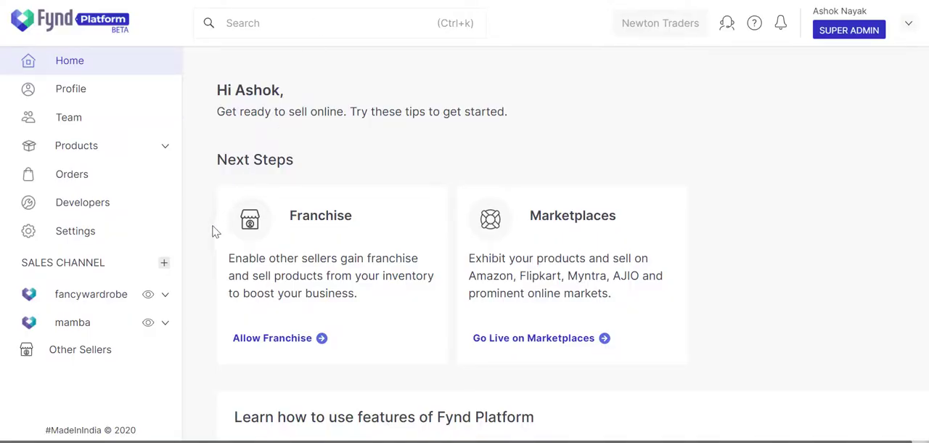
# Start a new short link for the fancywardrobe channel and title it "Women's Day Email Link"
pyautogui.click(166, 296)
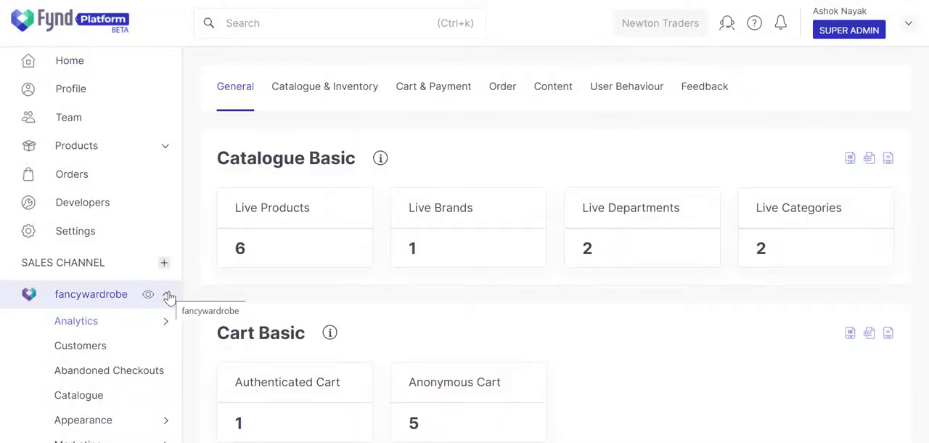
pyautogui.scroll(-3, 166, 296)
pyautogui.click(165, 225)
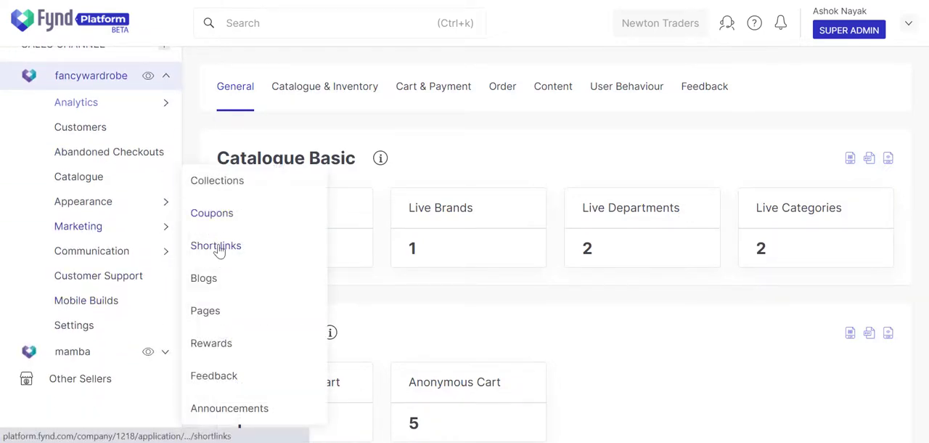
pyautogui.click(216, 246)
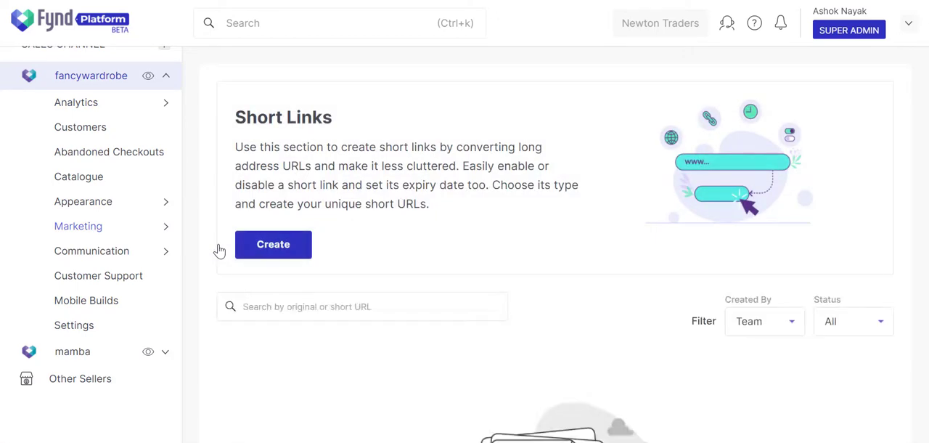
pyautogui.click(274, 246)
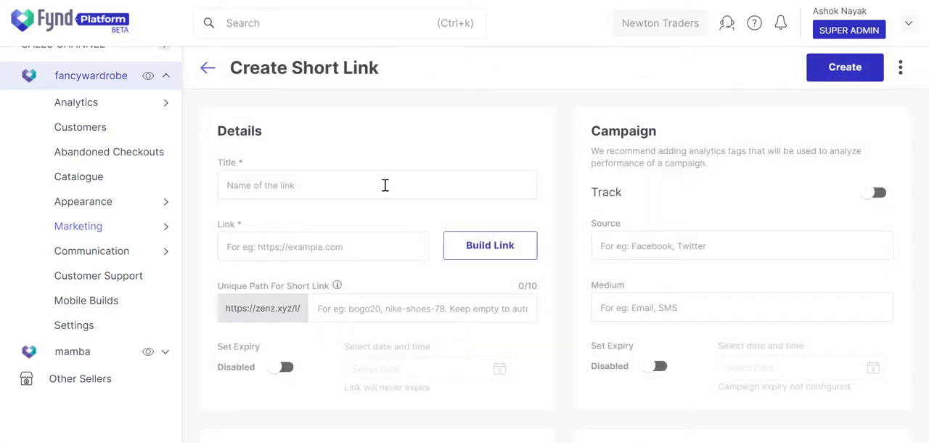
pyautogui.click(385, 185)
pyautogui.write("Women's Day Email Link")
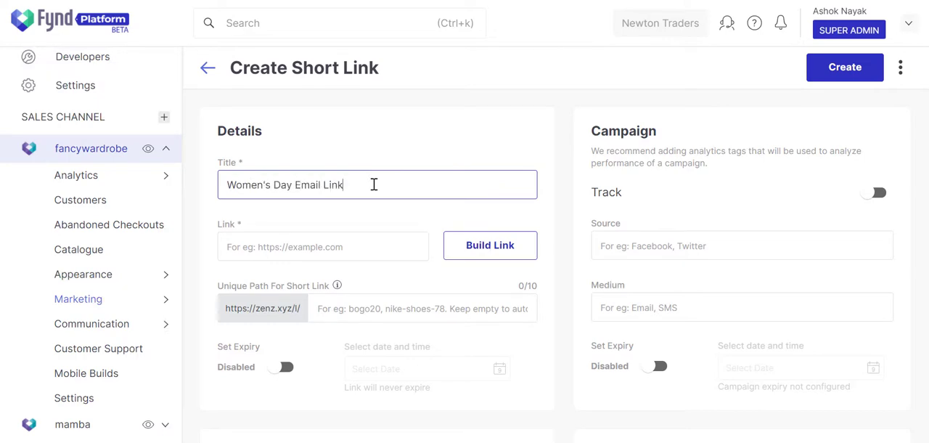
# Copy the URL of the storefront's Women's Fashion product listing and paste it as the short link's target
pyautogui.click(384, 240)
pyautogui.click(149, 151)
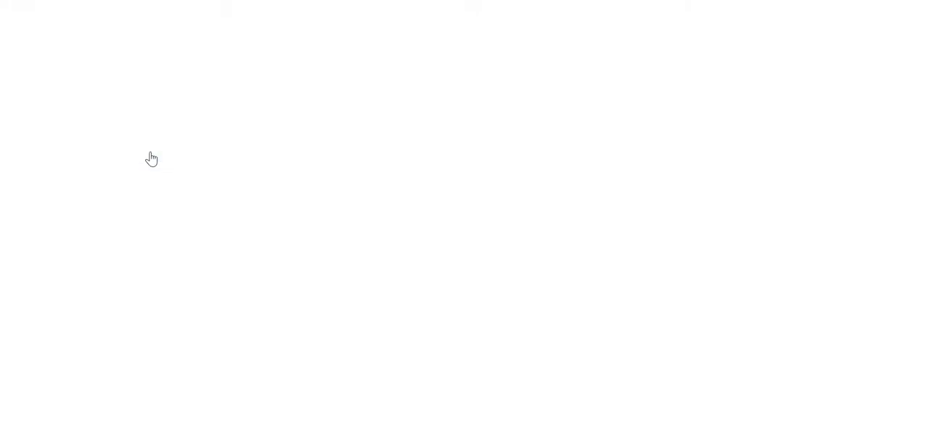
pyautogui.click(124, 402)
pyautogui.rightClick(285, 0)
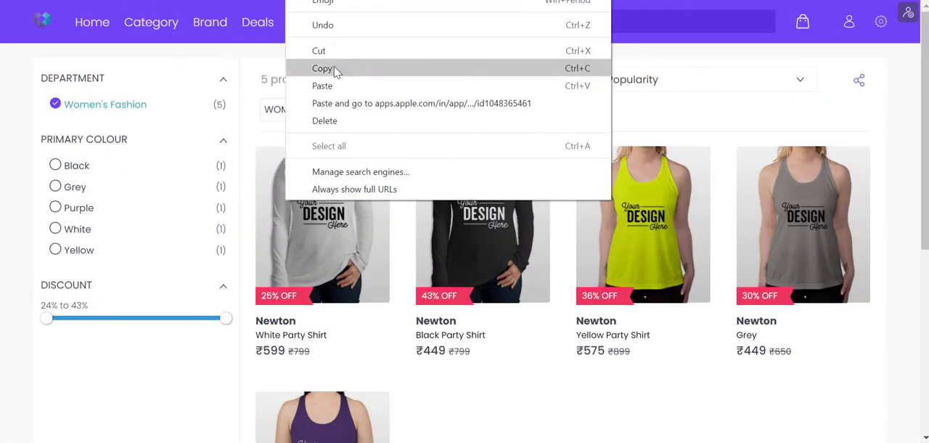
pyautogui.click(336, 70)
pyautogui.click(190, 0)
pyautogui.click(361, 245)
pyautogui.hotkey('ctrl', 'v')
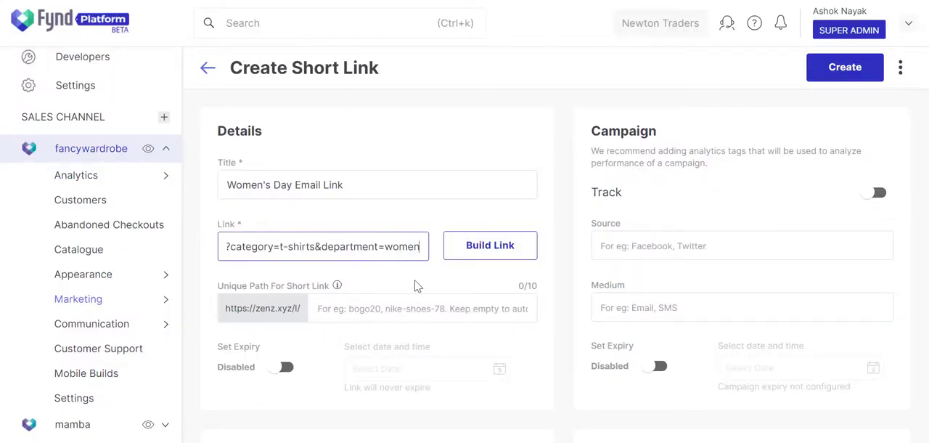
# Clear the pasted listing URL from the short link's target
pyautogui.click(416, 285)
pyautogui.tripleClick(389, 243)
pyautogui.press('BackSpace')
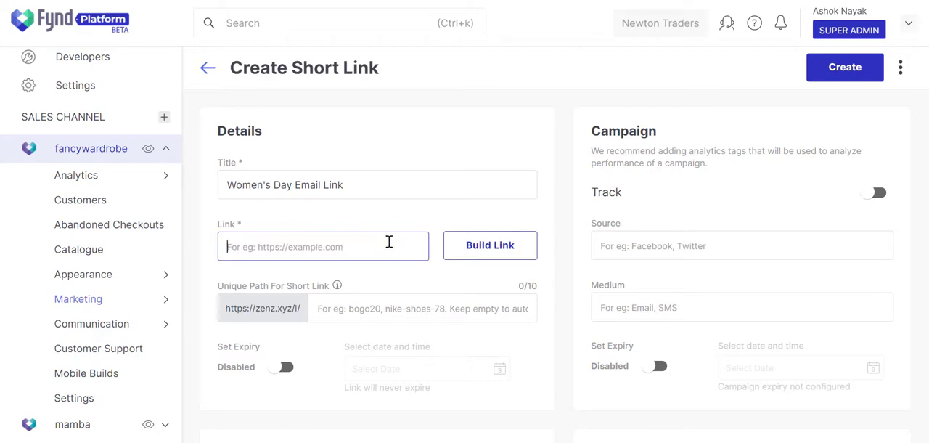
# Build the short link's target with the Products link type and the oasisshop.online domain
pyautogui.click(502, 254)
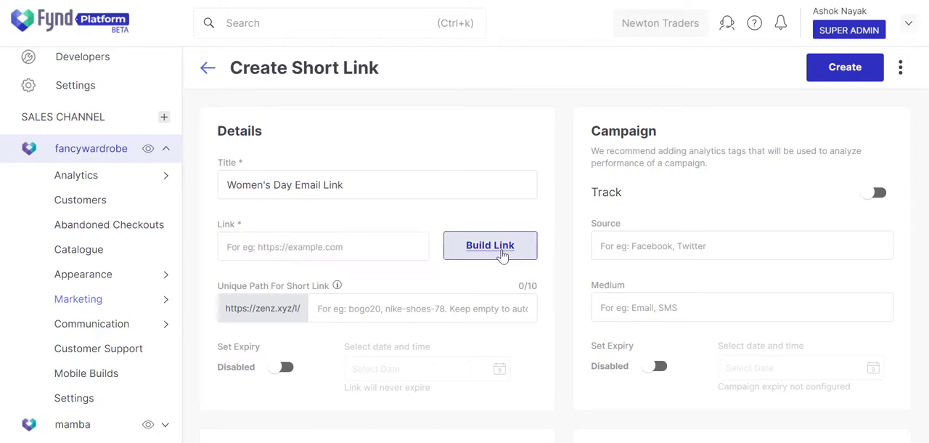
pyautogui.click(571, 207)
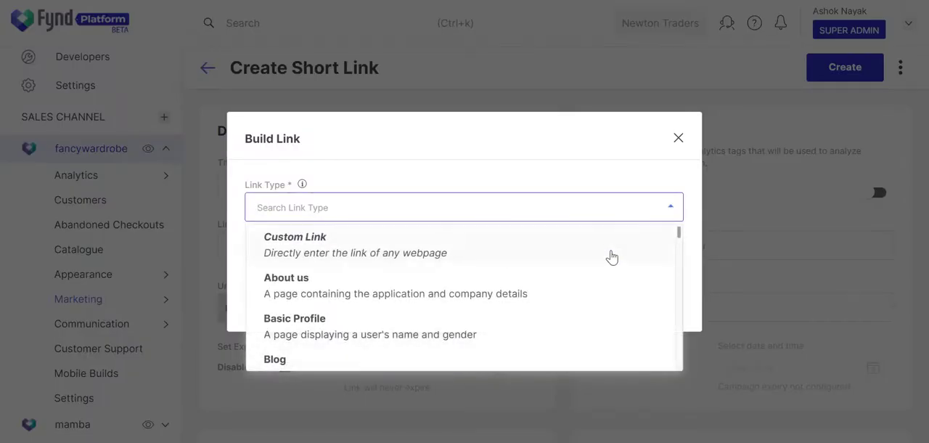
pyautogui.moveTo(680, 235); pyautogui.dragTo(684, 314)
pyautogui.click(477, 346)
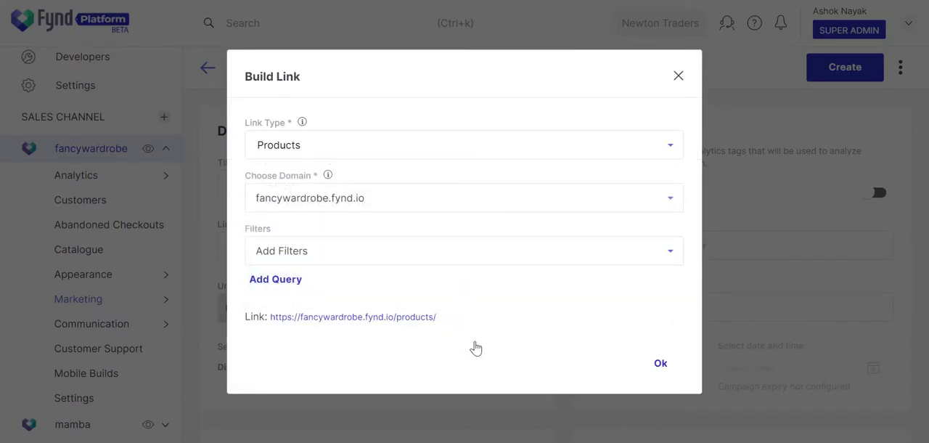
pyautogui.click(454, 202)
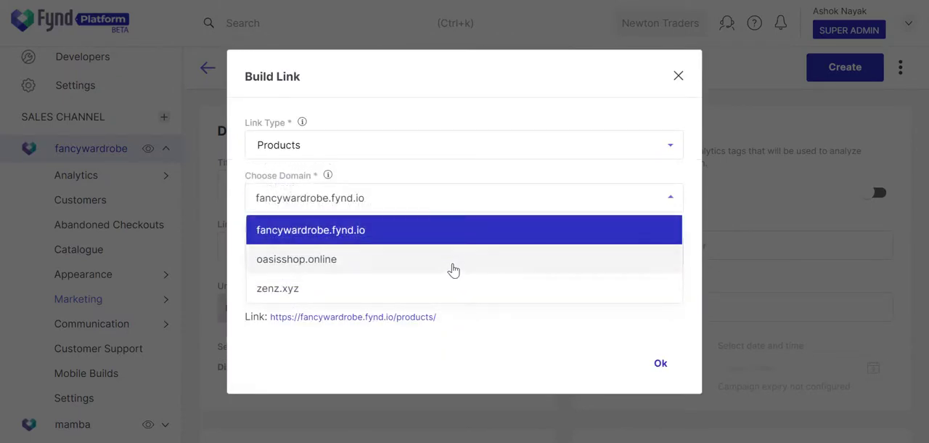
pyautogui.click(452, 268)
# Set the link's domain to oasisshop.online, filter it by the Women's Fashion department and the t-shirts category, and apply the built link
pyautogui.click(451, 264)
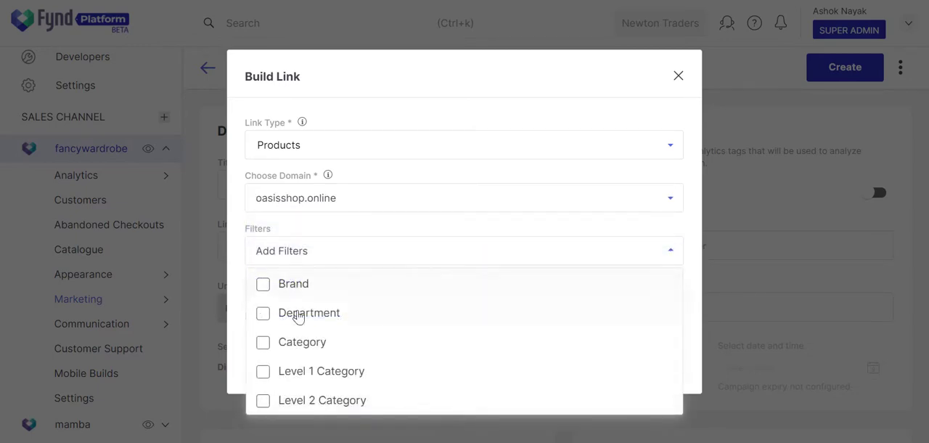
pyautogui.click(296, 317)
pyautogui.click(267, 323)
pyautogui.click(236, 276)
pyautogui.click(576, 262)
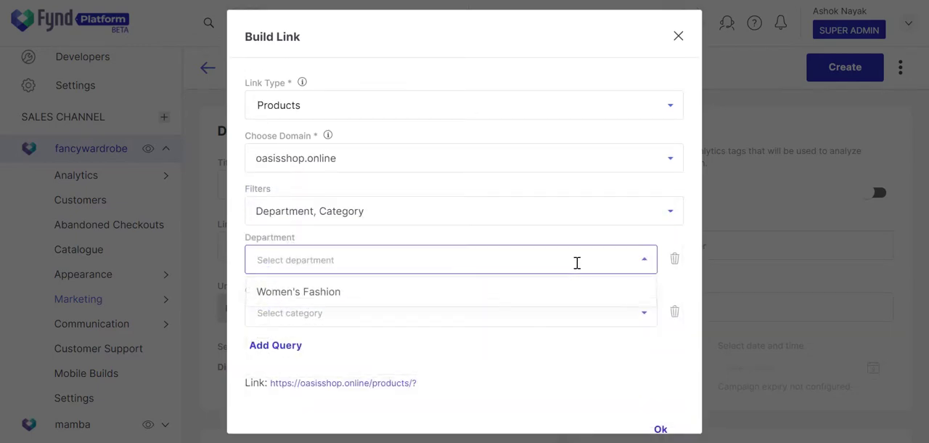
pyautogui.click(573, 293)
pyautogui.click(573, 317)
pyautogui.click(566, 349)
pyautogui.click(661, 429)
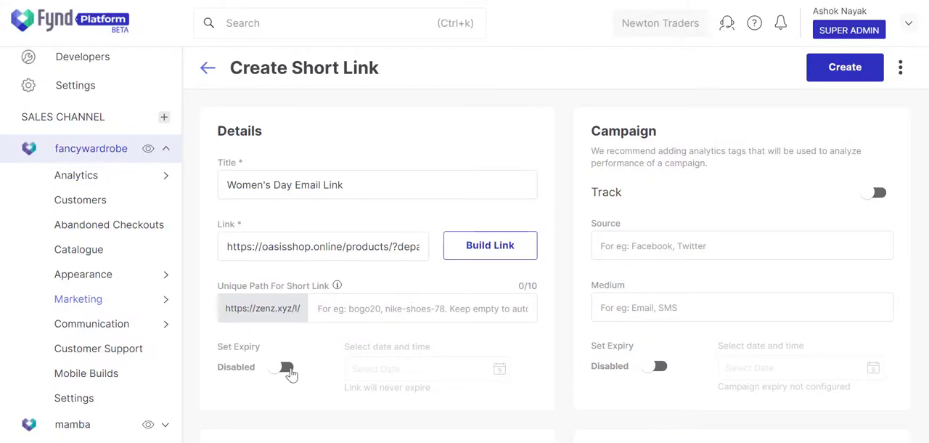
pyautogui.click(286, 368)
pyautogui.click(455, 370)
pyautogui.click(436, 289)
pyautogui.click(501, 342)
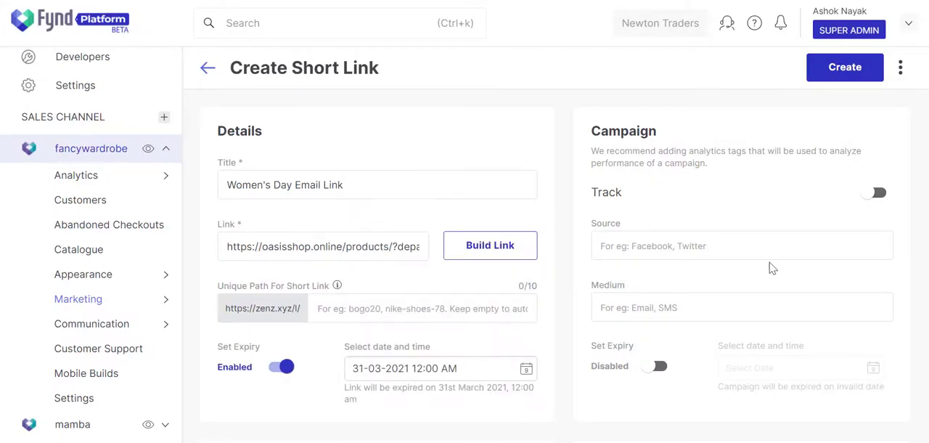
# Enable campaign tracking with the source Direct and the medium Email
pyautogui.click(879, 195)
pyautogui.click(840, 241)
pyautogui.write('Direct')
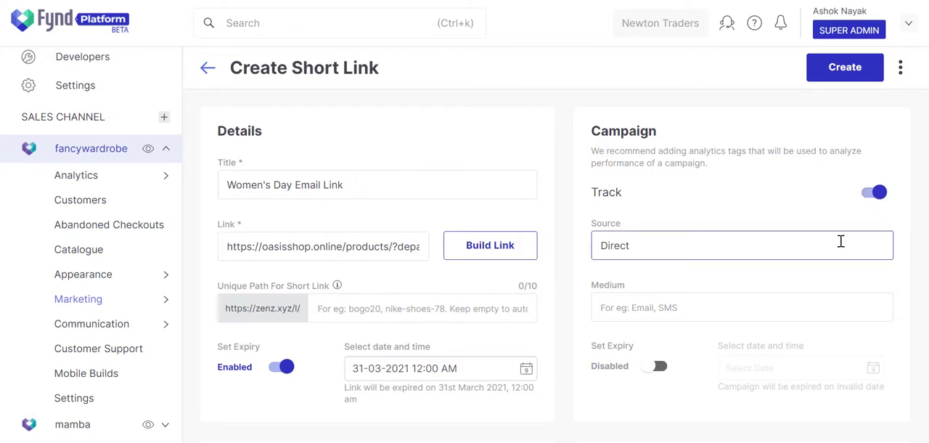
pyautogui.click(842, 303)
pyautogui.write('Email')
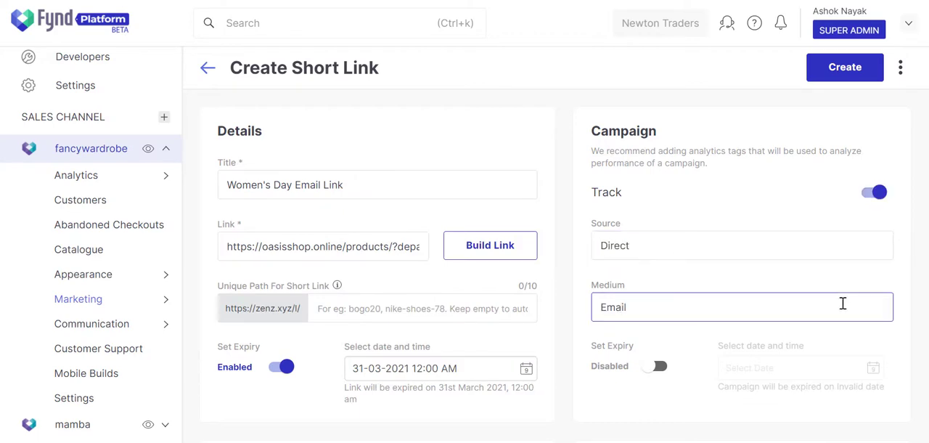
pyautogui.click(659, 367)
pyautogui.click(860, 370)
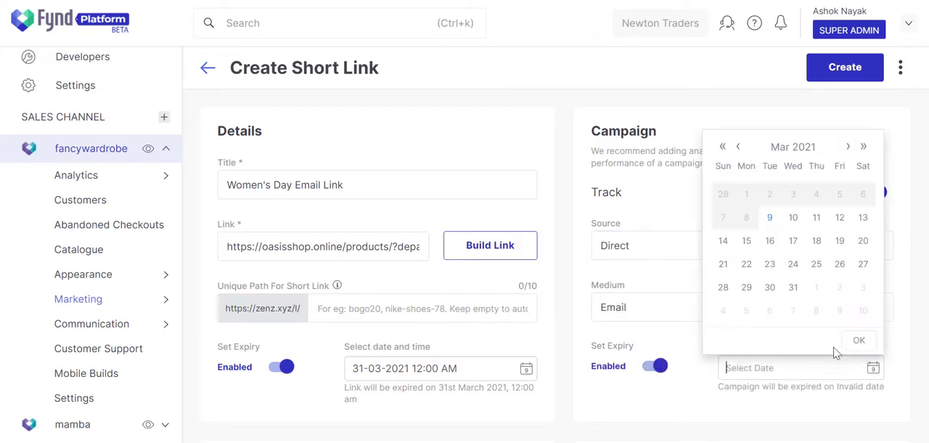
pyautogui.click(795, 289)
pyautogui.click(859, 338)
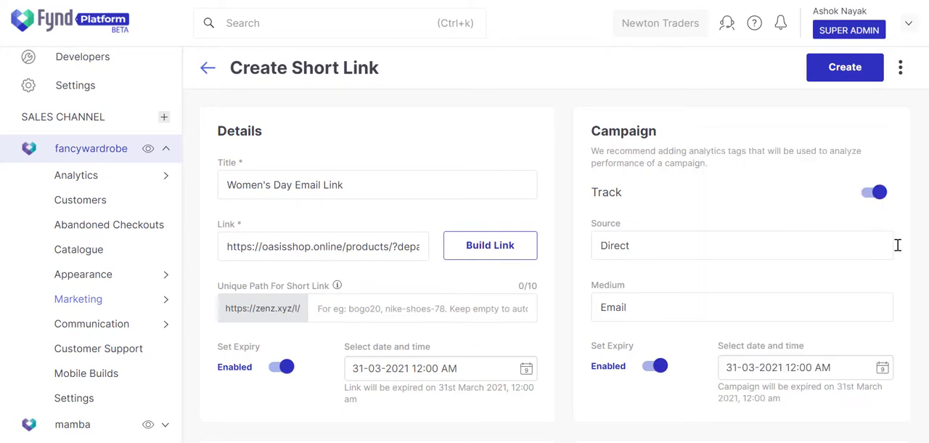
# Try the redirect option that sends all of the short link's traffic to web
pyautogui.scroll(-5, 555, 261)
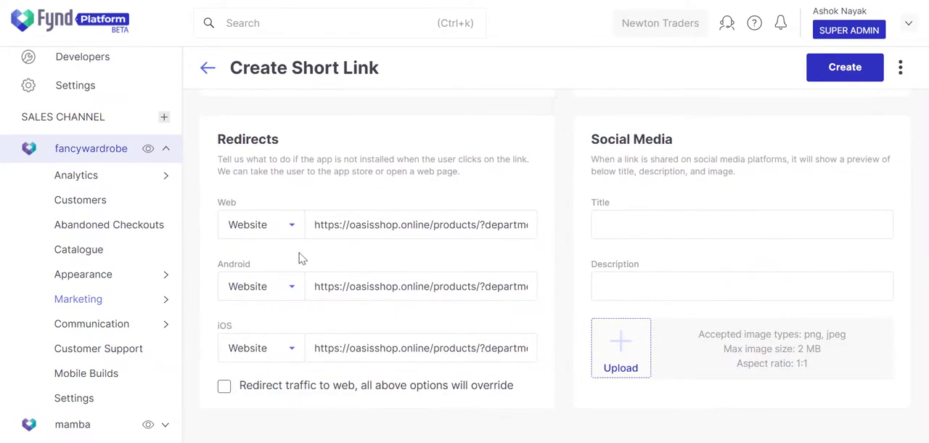
pyautogui.click(224, 389)
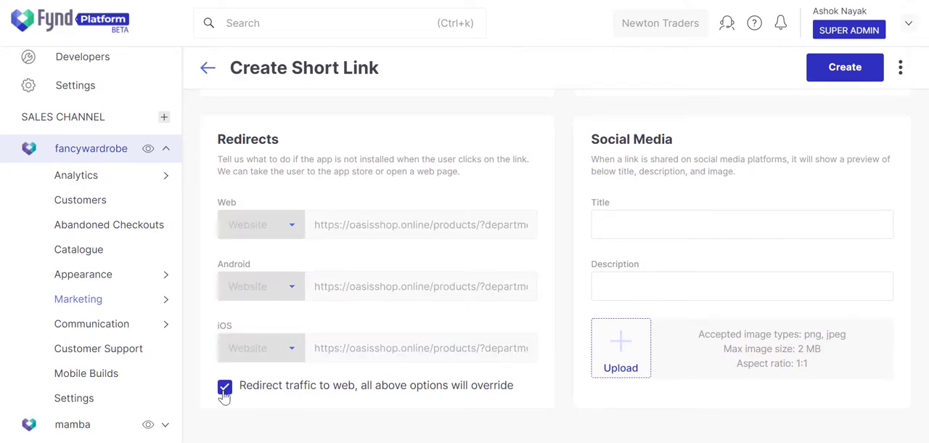
pyautogui.click(225, 390)
# Redirect Android visitors to the Play Store, replacing the default target with the app's copied play.google.com URL
pyautogui.click(289, 291)
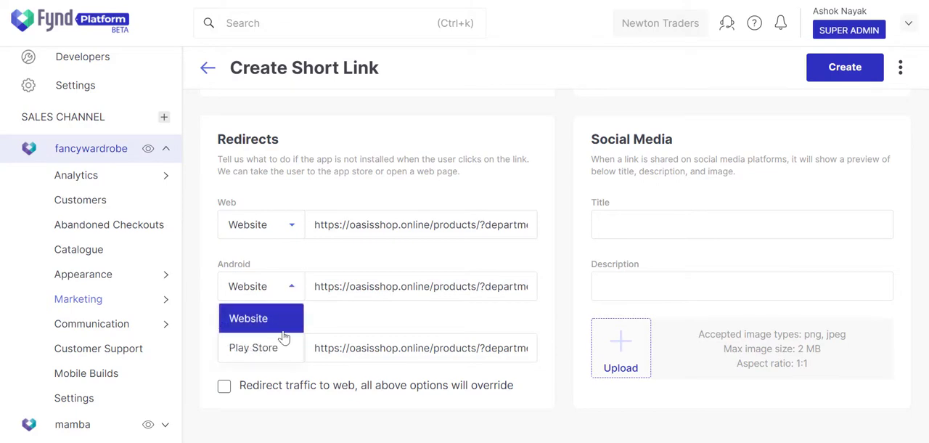
pyautogui.click(283, 347)
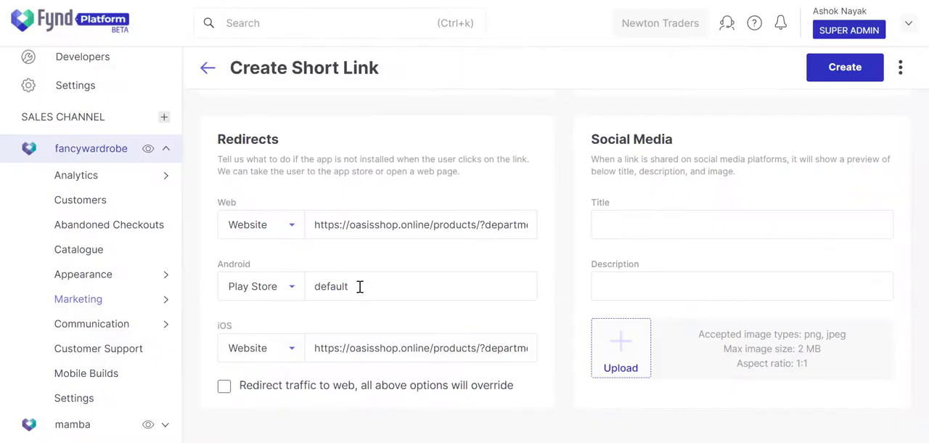
pyautogui.doubleClick(359, 286)
pyautogui.hotkey('ctrl', 'v')
pyautogui.click(365, 321)
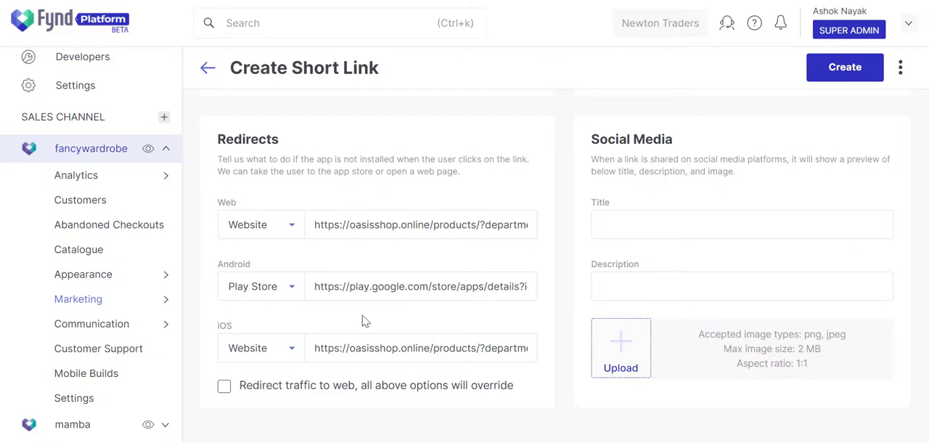
# Redirect iOS visitors to the App Store, using the URL copied from the Fynd - Online Shopping App page
pyautogui.click(286, 348)
pyautogui.click(272, 410)
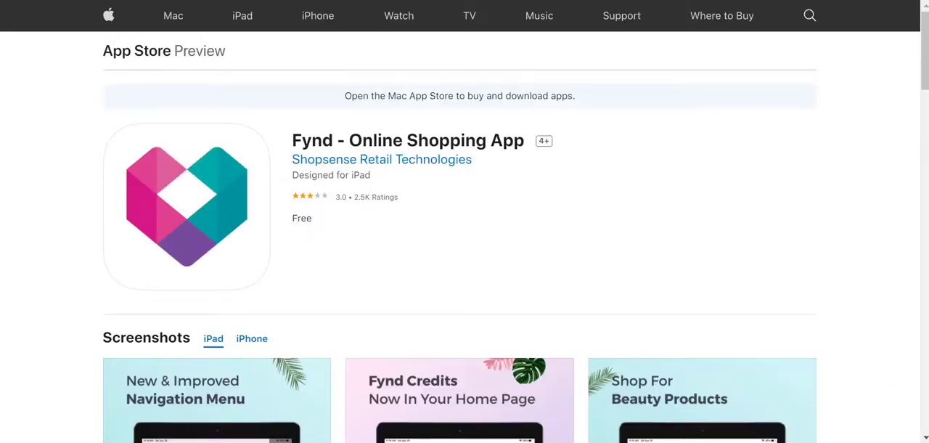
pyautogui.rightClick(281, 1)
pyautogui.click(321, 65)
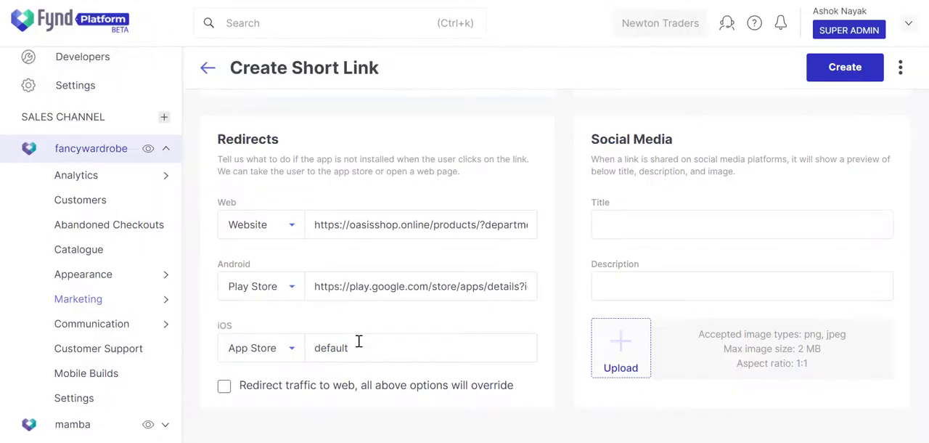
pyautogui.doubleClick(363, 351)
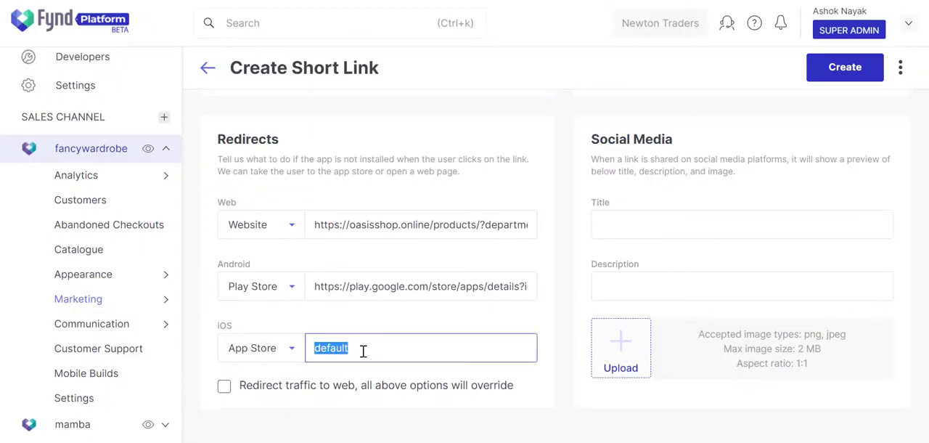
pyautogui.hotkey('ctrl', 'v')
pyautogui.click(372, 376)
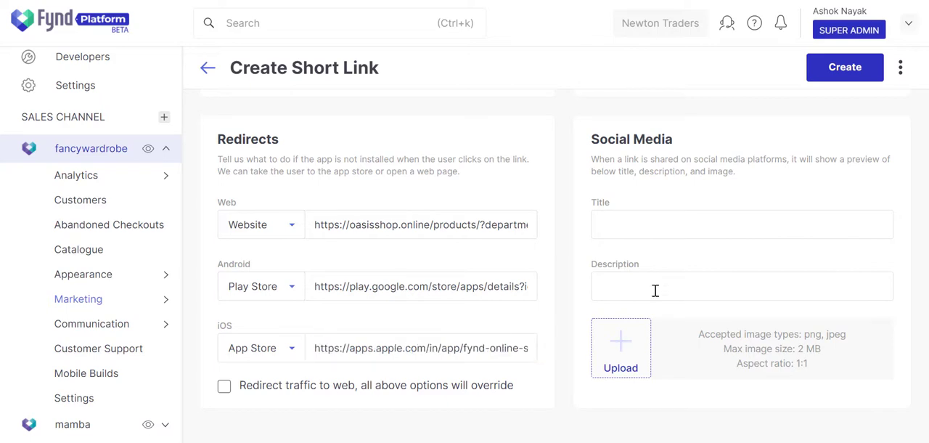
# Give the social media preview the title "Women's Day Gift" and the description "Here's a gift from us"
pyautogui.click(805, 231)
pyautogui.write("Women's Day Gift")
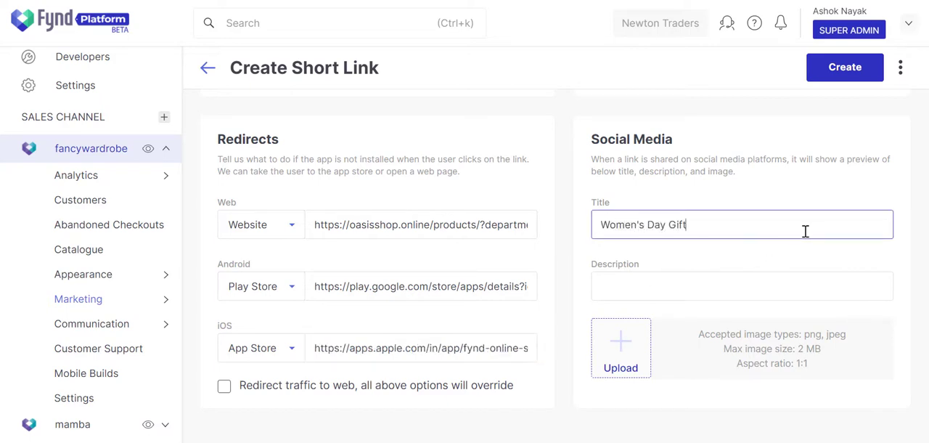
pyautogui.press('Tab')
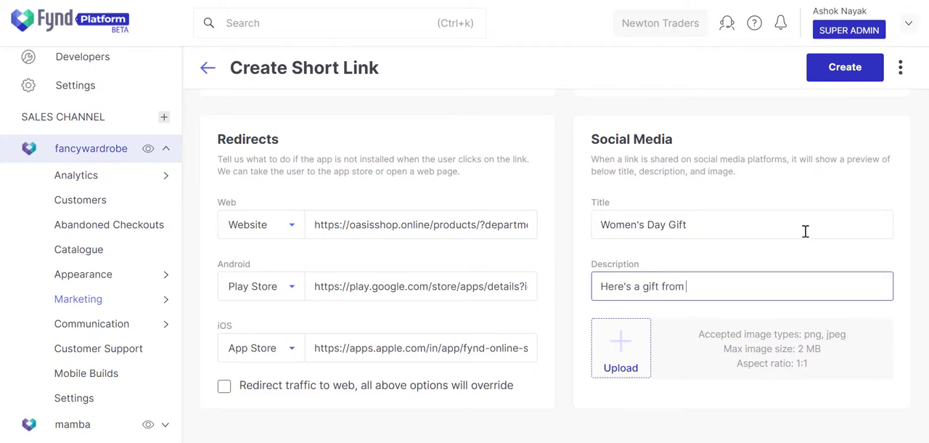
# Choose the picture "Free Coupon Exclusive For You!" as the social media preview image
pyautogui.click(623, 347)
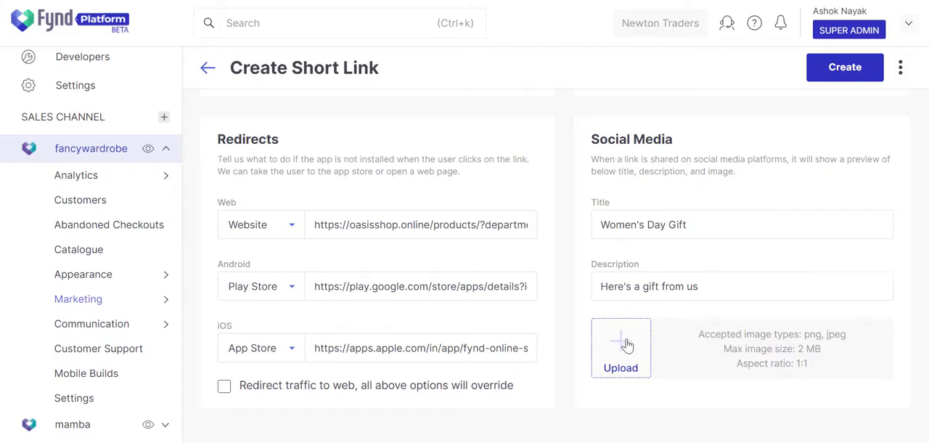
pyautogui.click(328, 190)
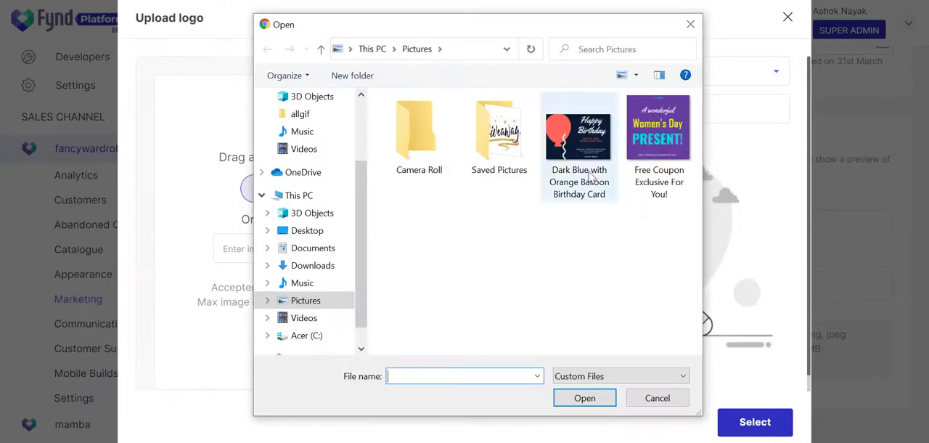
pyautogui.click(665, 186)
pyautogui.click(602, 399)
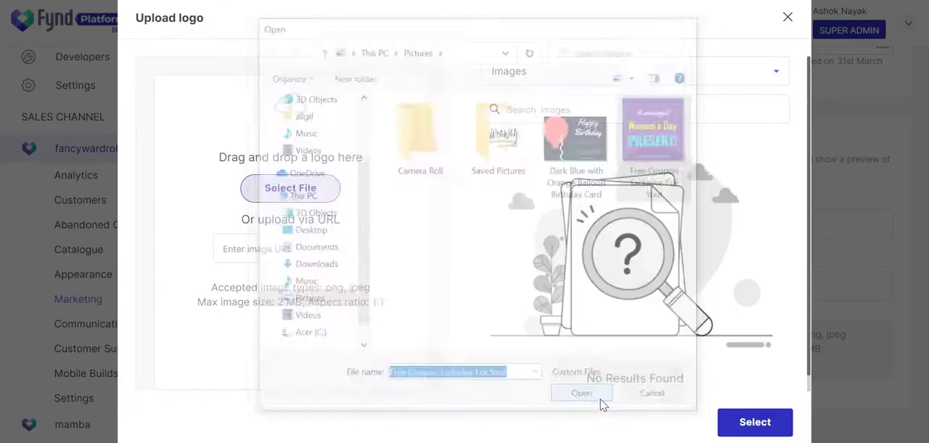
# Crop the preview image to about 884 × 884 so the logo and coupon text are included, upload it and select it
pyautogui.click(431, 415)
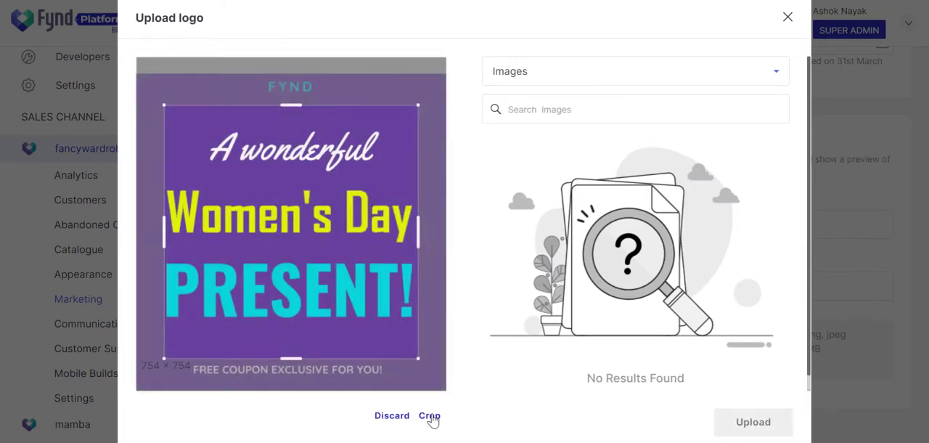
pyautogui.moveTo(291, 102); pyautogui.dragTo(291, 81)
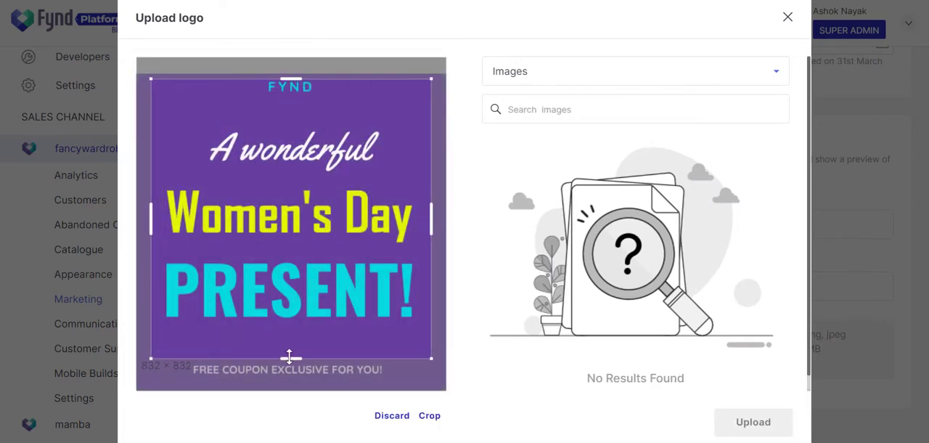
pyautogui.moveTo(291, 359); pyautogui.dragTo(291, 375)
pyautogui.click(429, 417)
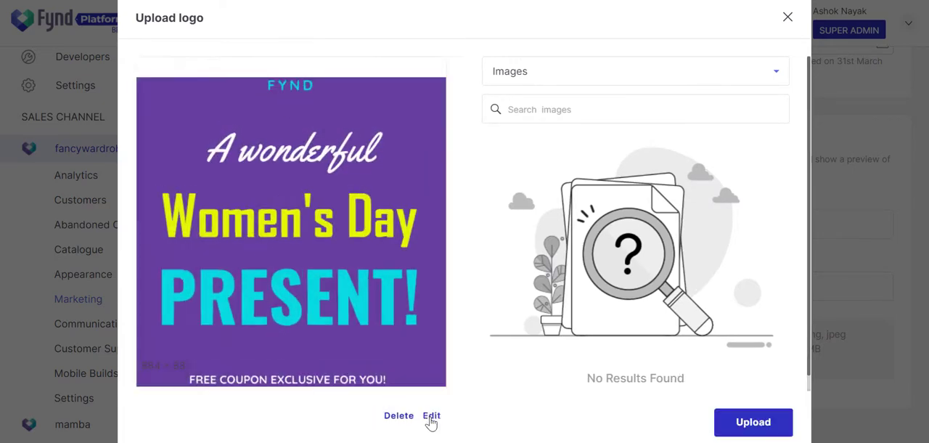
pyautogui.click(754, 424)
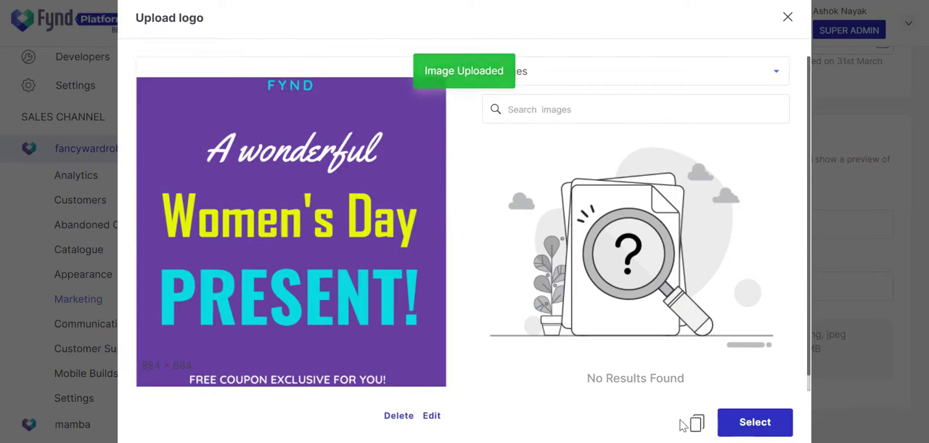
pyautogui.click(753, 424)
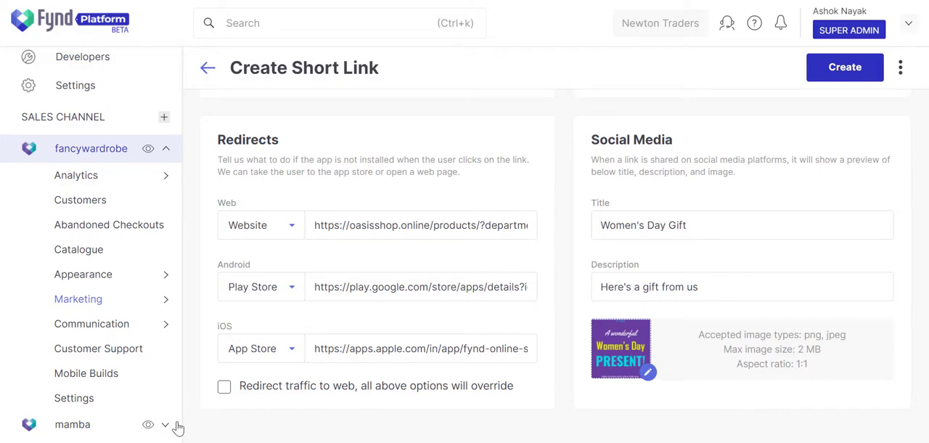
# Create the short link, copy its generated URL and close the confirmation
pyautogui.scroll(3, 177, 428)
pyautogui.scroll(5, 211, 416)
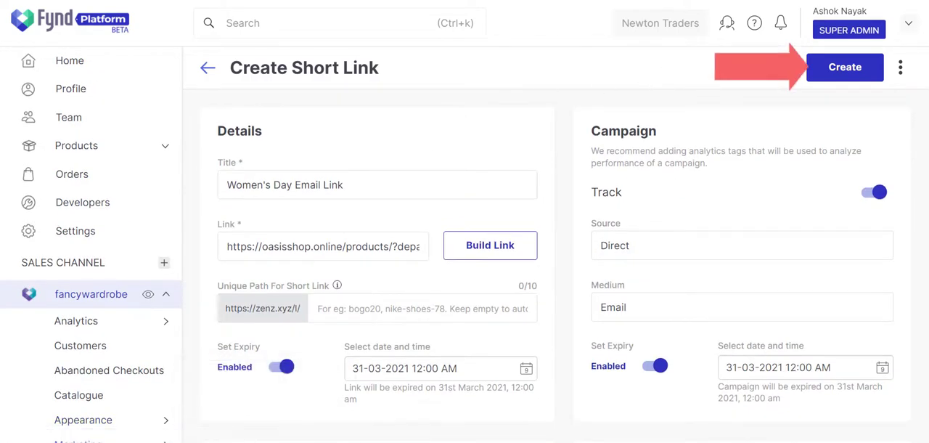
pyautogui.click(842, 69)
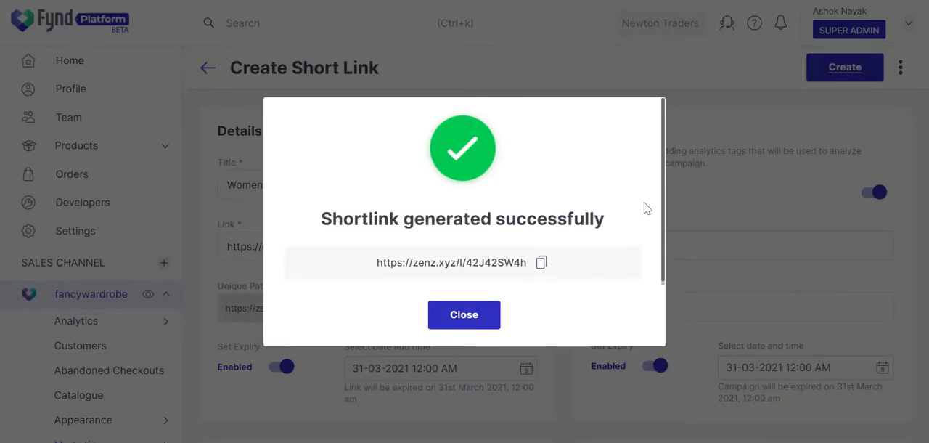
pyautogui.click(542, 264)
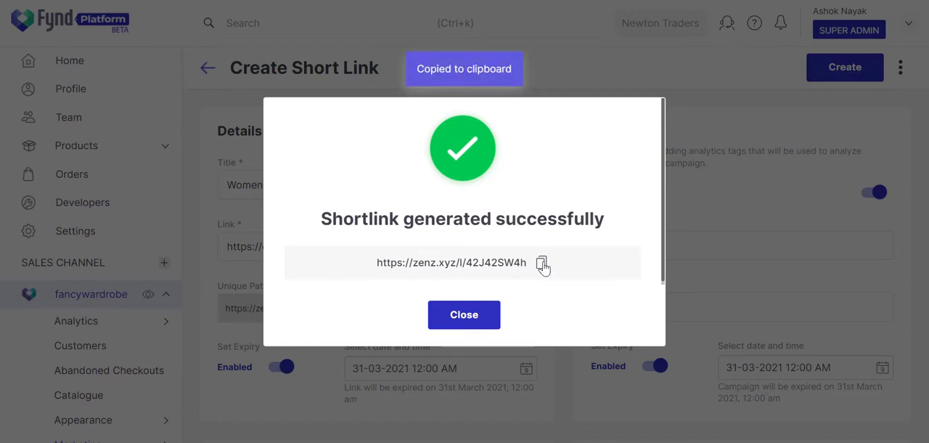
pyautogui.click(465, 315)
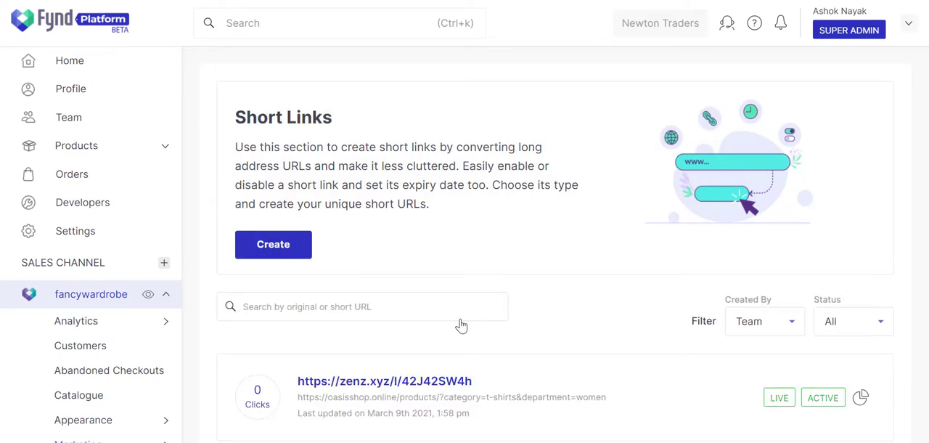
# Open the fancywardrobe channel's Women's Day Email template for editing and go to its Editor section
pyautogui.scroll(-3, 145, 327)
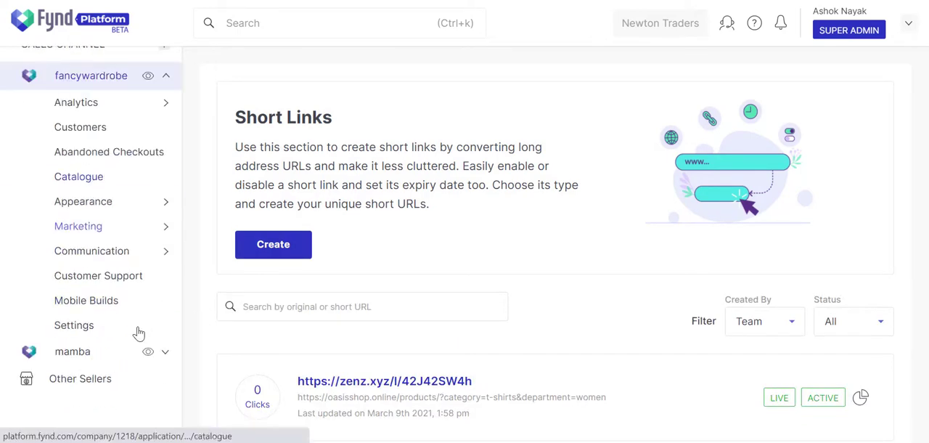
pyautogui.moveTo(166, 259)
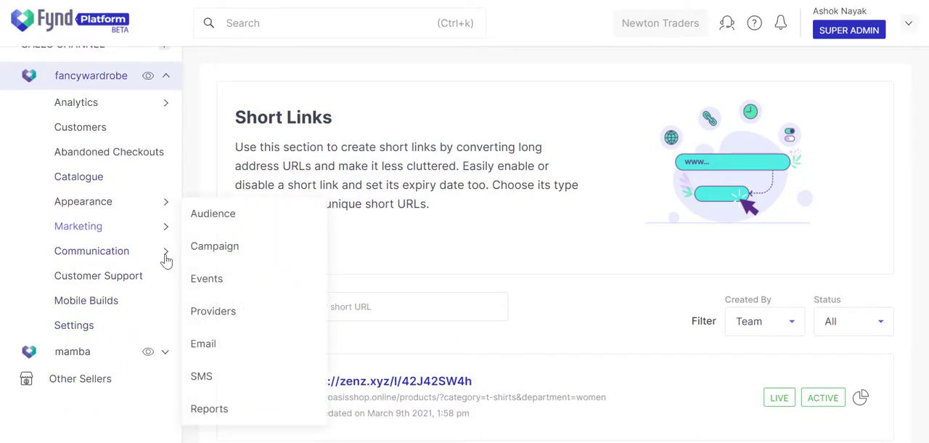
pyautogui.click(203, 344)
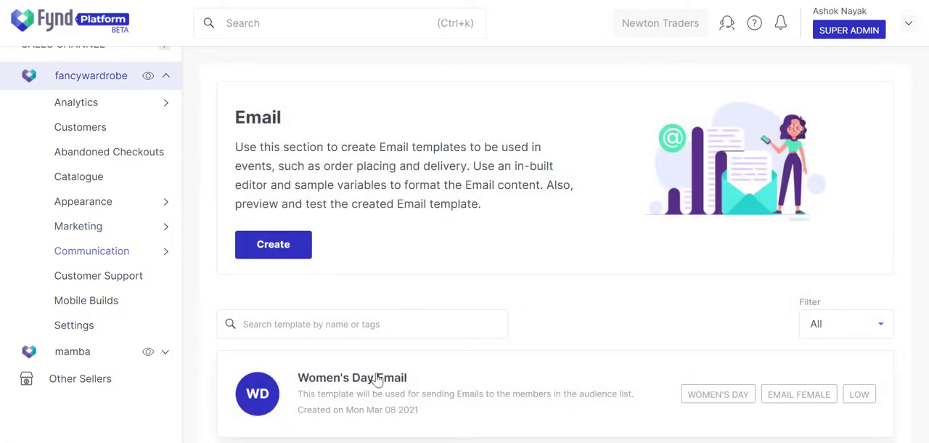
pyautogui.click(378, 379)
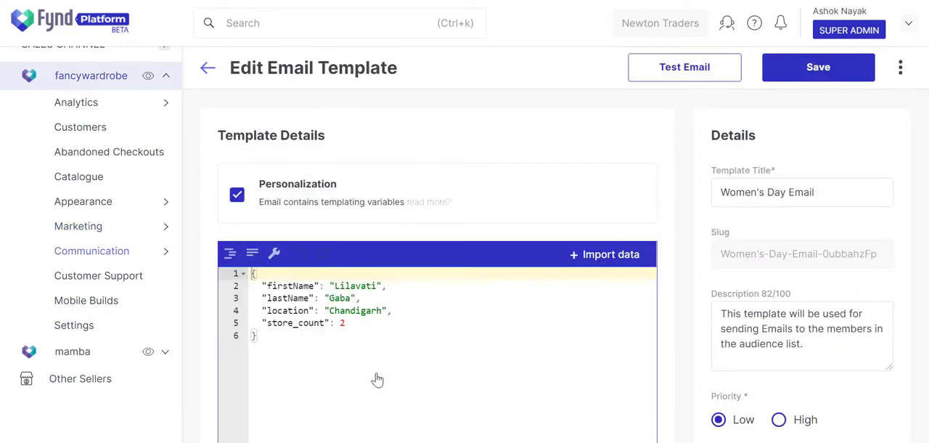
pyautogui.scroll(-4, 378, 373)
pyautogui.scroll(-3, 377, 373)
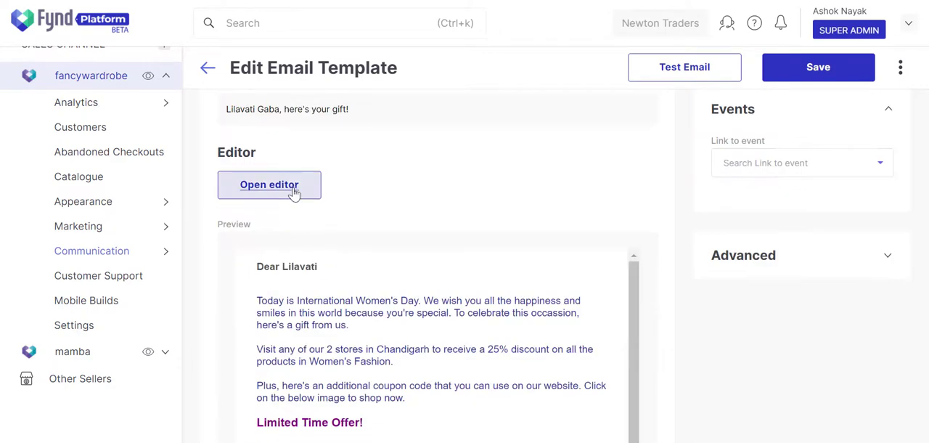
pyautogui.click(294, 193)
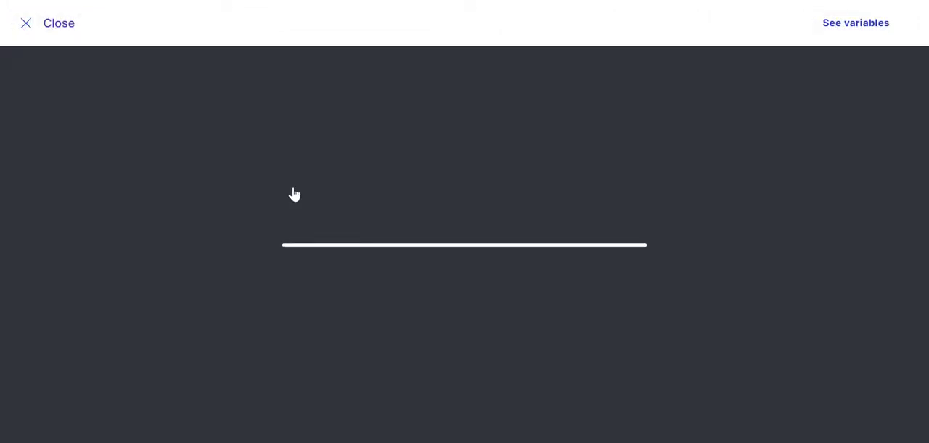
pyautogui.scroll(-2, 294, 191)
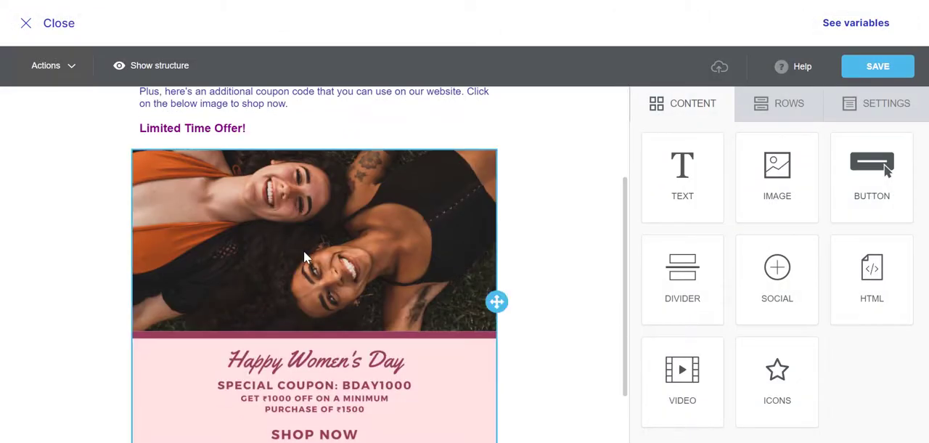
pyautogui.scroll(-1, 312, 249)
pyautogui.click(325, 249)
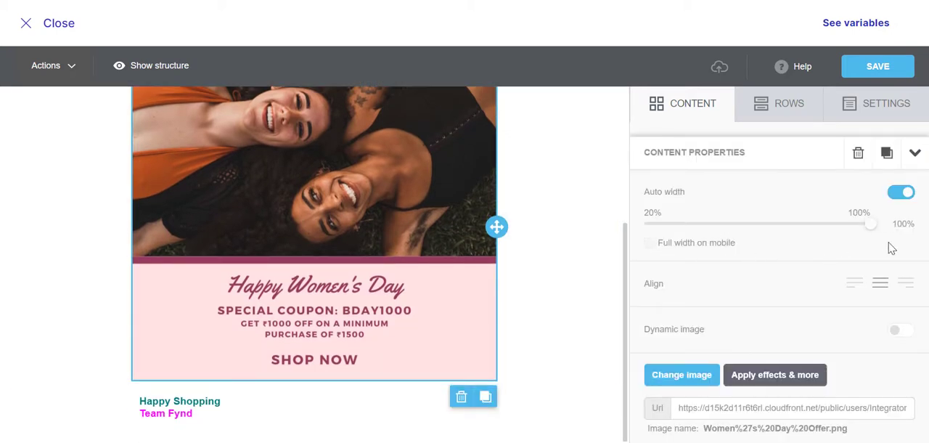
pyautogui.moveTo(924, 247); pyautogui.dragTo(928, 344)
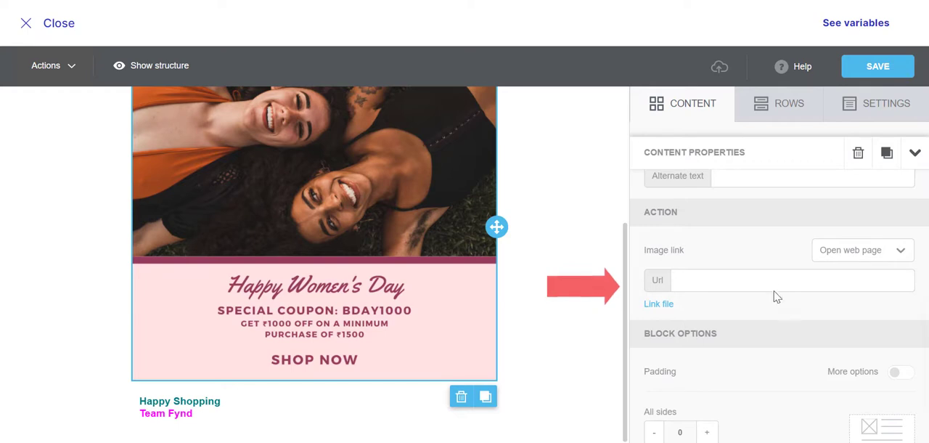
pyautogui.click(762, 282)
pyautogui.hotkey('ctrl', 'v')
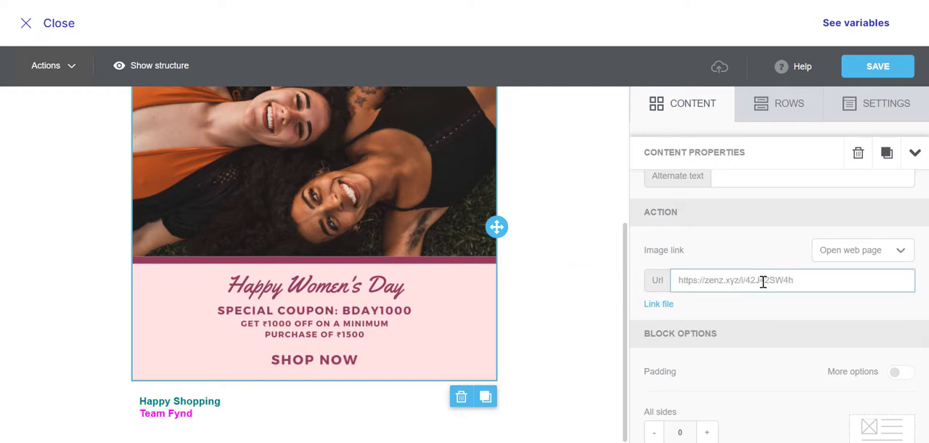
pyautogui.click(760, 312)
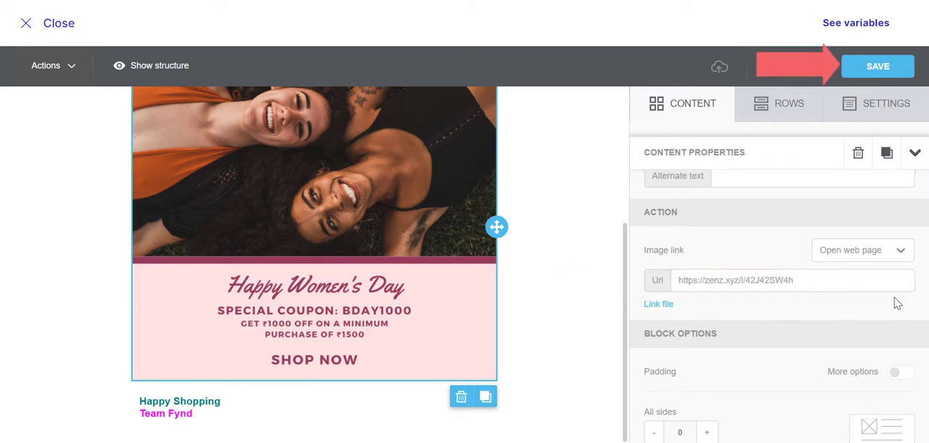
pyautogui.click(874, 77)
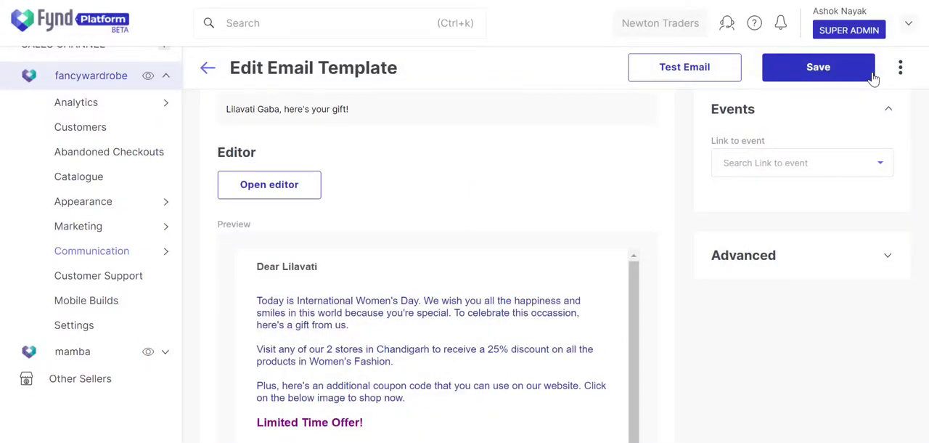
pyautogui.click(850, 75)
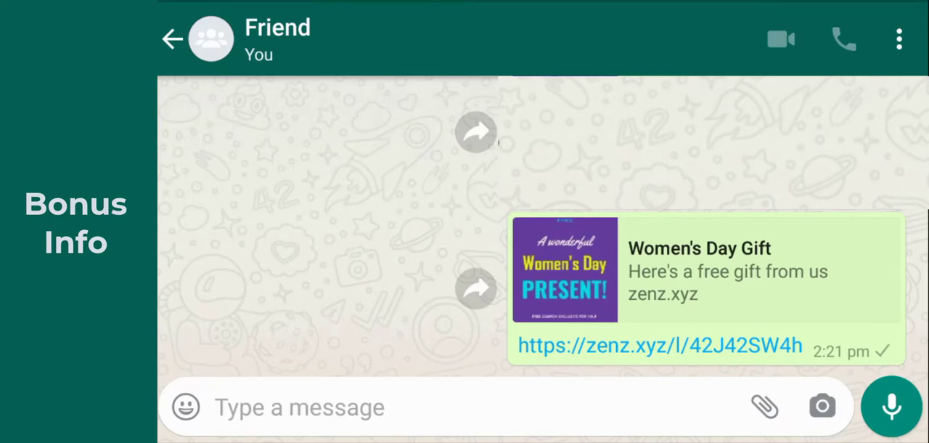
# Switch to the WhatsApp chat on the phone and open the shared Women's Day Gift short link
pyautogui.click(660, 345)
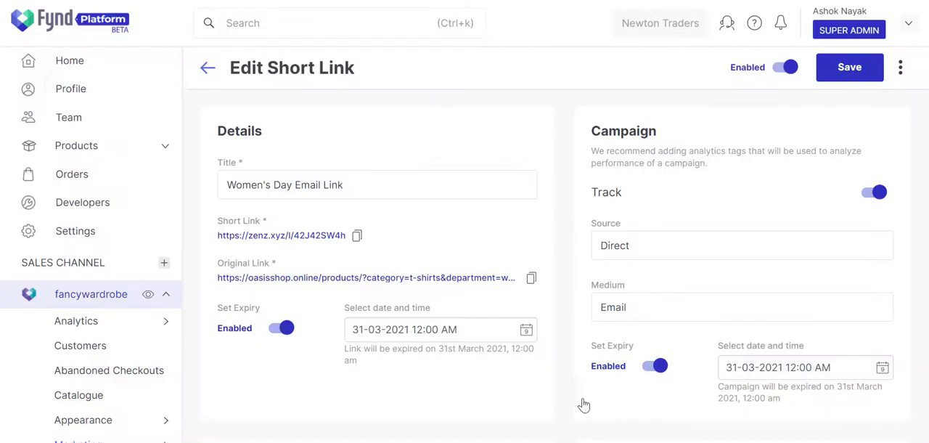
# Set the Women's Day short link to redirect traffic to web, overriding the other redirect options, and save it
pyautogui.scroll(-5, 583, 404)
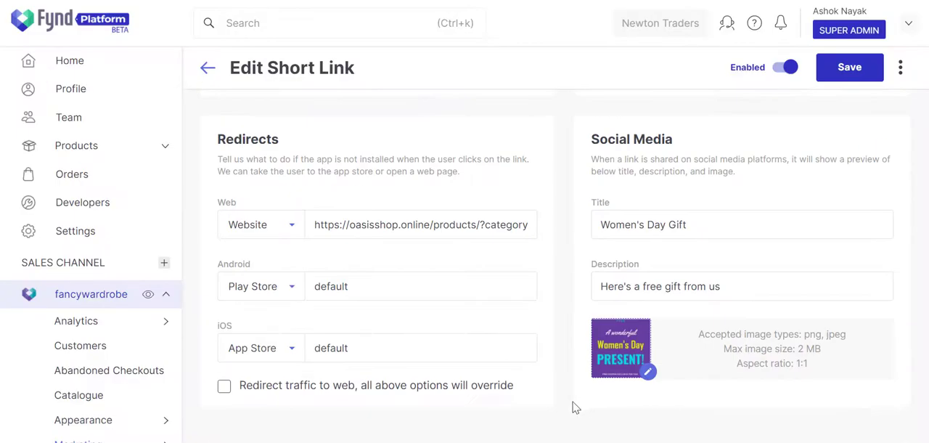
pyautogui.click(225, 388)
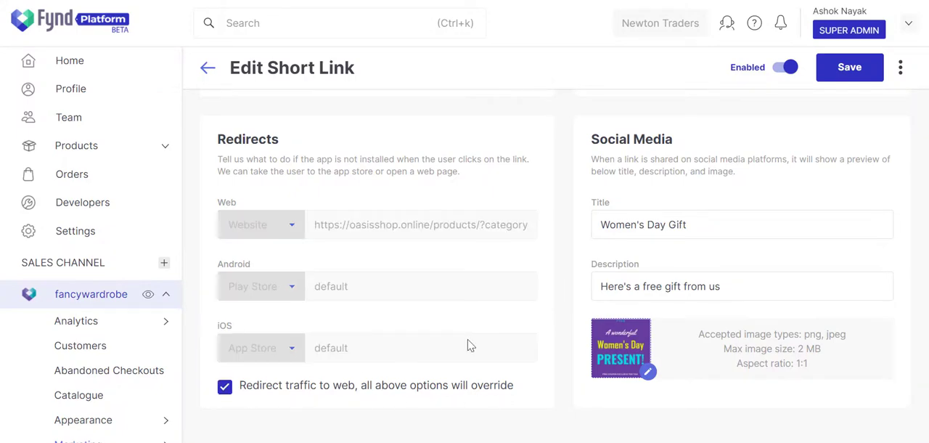
pyautogui.click(834, 73)
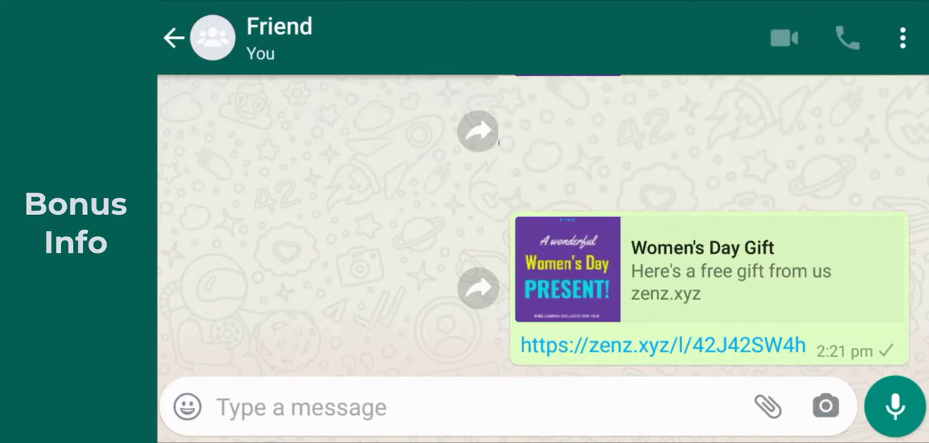
# Reopen the Women's Day Gift short link from the WhatsApp chat and browse the page it leads to
pyautogui.click(757, 341)
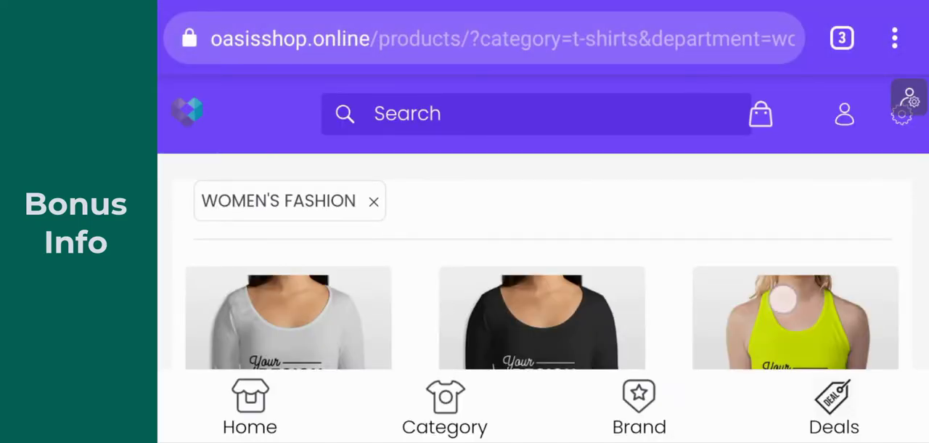
pyautogui.scroll(-5, 782, 298)
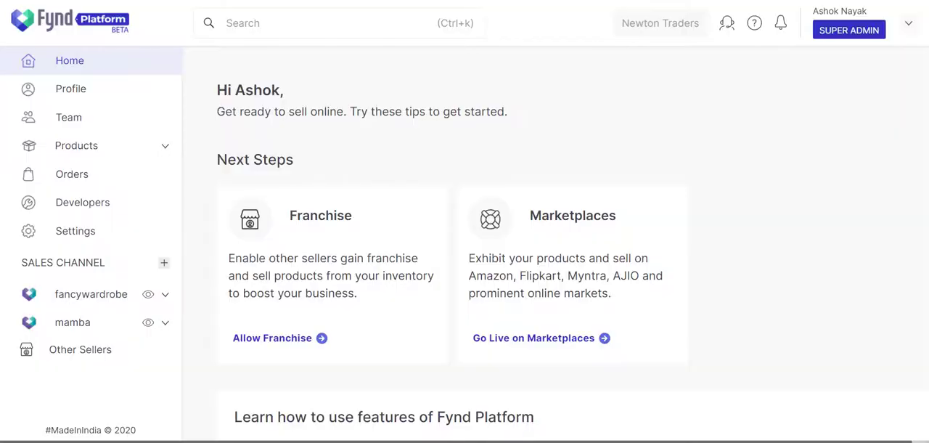
# Start a new Email-type campaign in the Communication section of the fancywardrobe sales channel
pyautogui.click(167, 296)
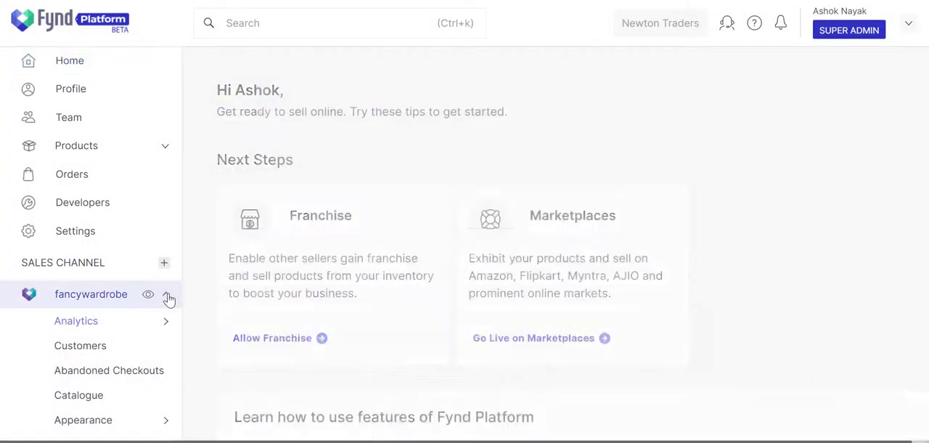
pyautogui.scroll(-3, 169, 298)
pyautogui.click(164, 204)
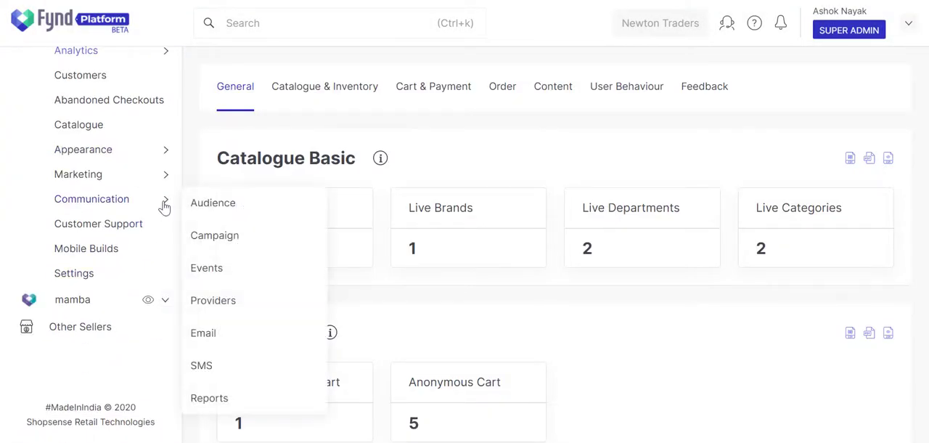
pyautogui.click(220, 238)
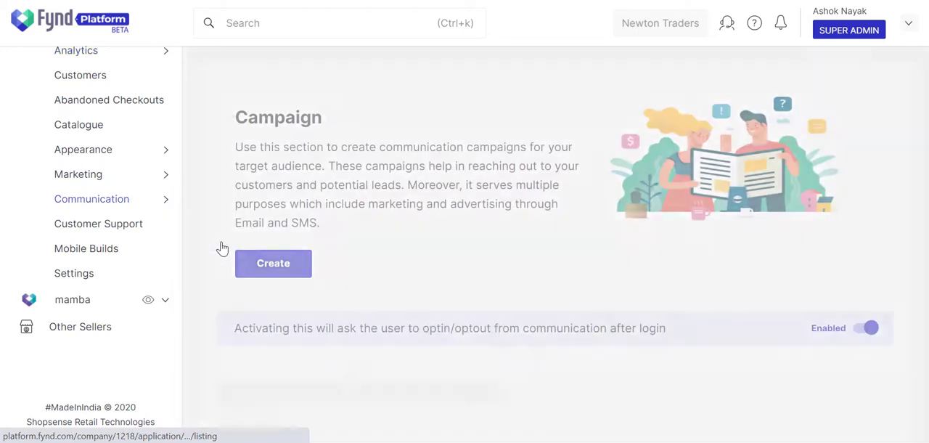
pyautogui.click(270, 269)
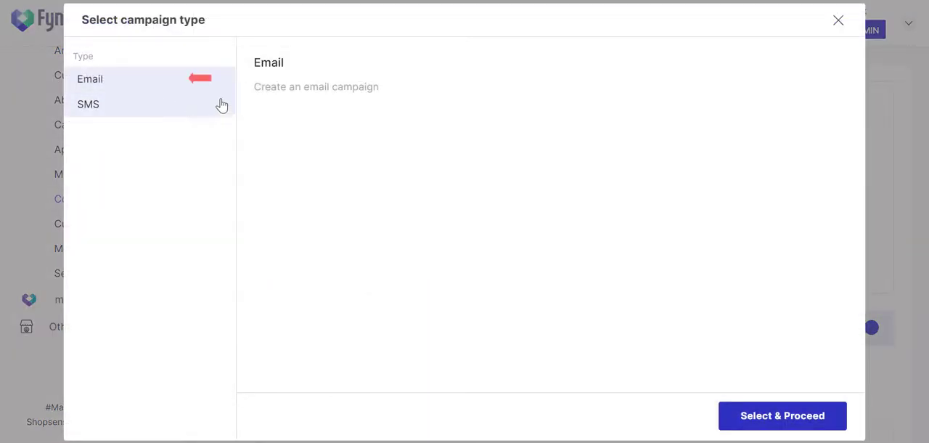
pyautogui.click(756, 415)
# Choose Women Audience for the campaign with email as the email header column, and preview the audience records
pyautogui.click(420, 198)
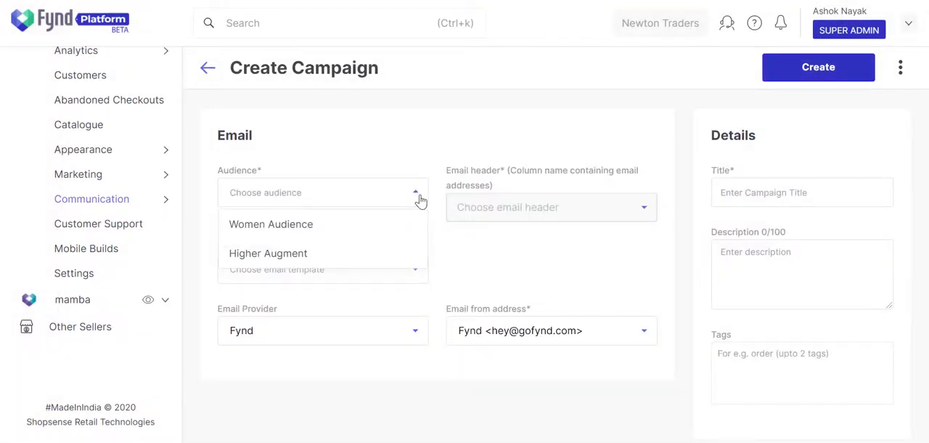
pyautogui.click(326, 227)
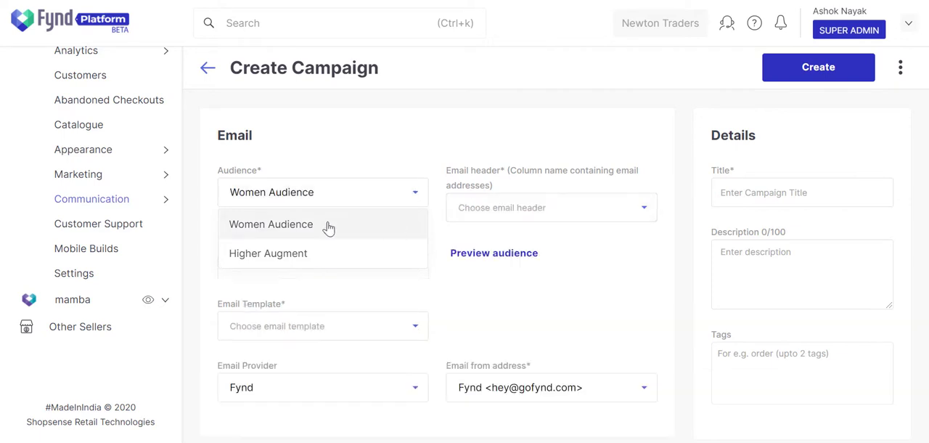
pyautogui.click(584, 211)
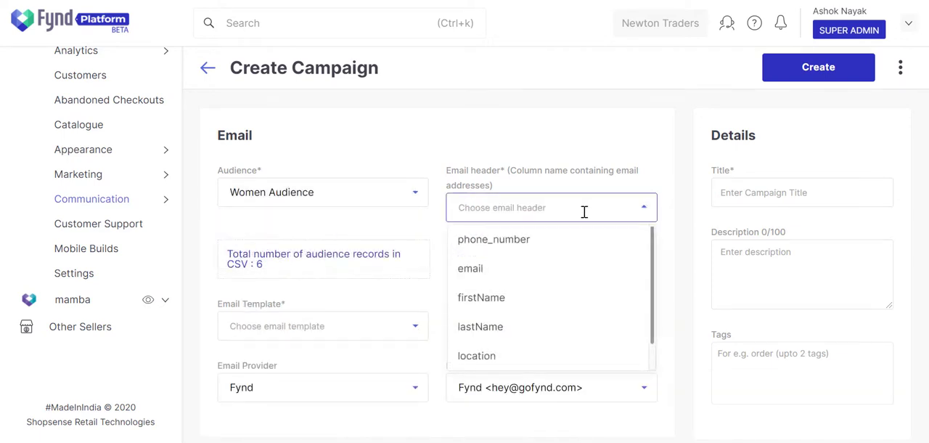
pyautogui.click(582, 269)
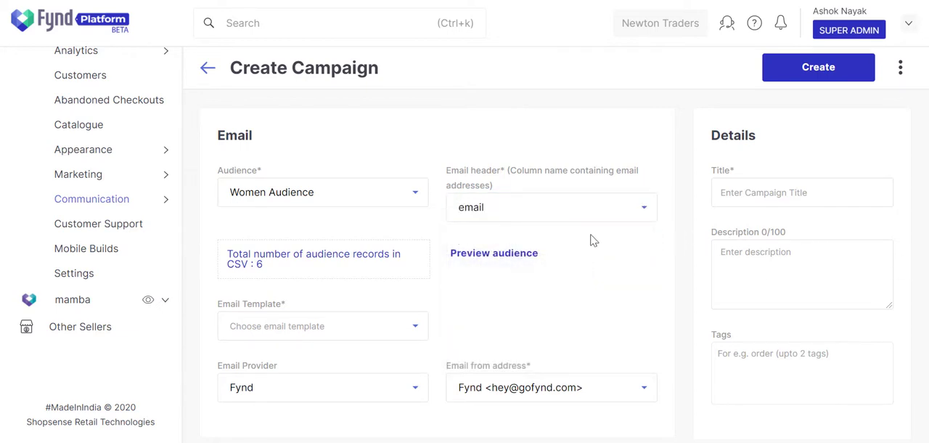
pyautogui.click(505, 254)
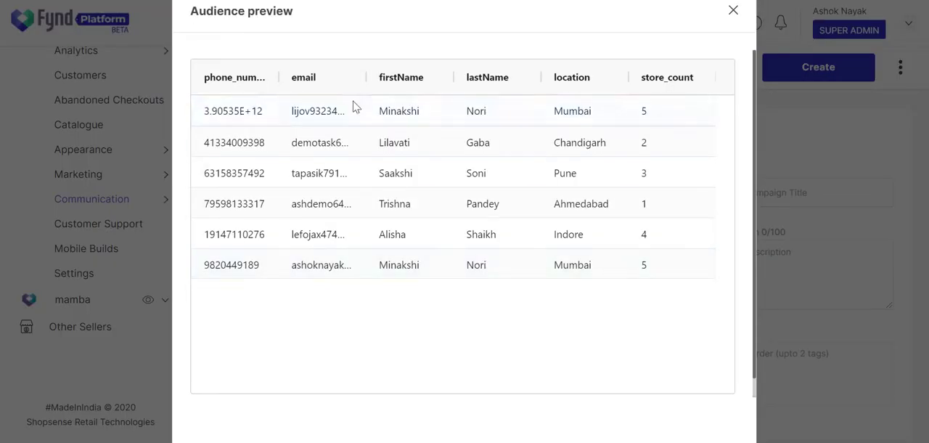
pyautogui.click(733, 11)
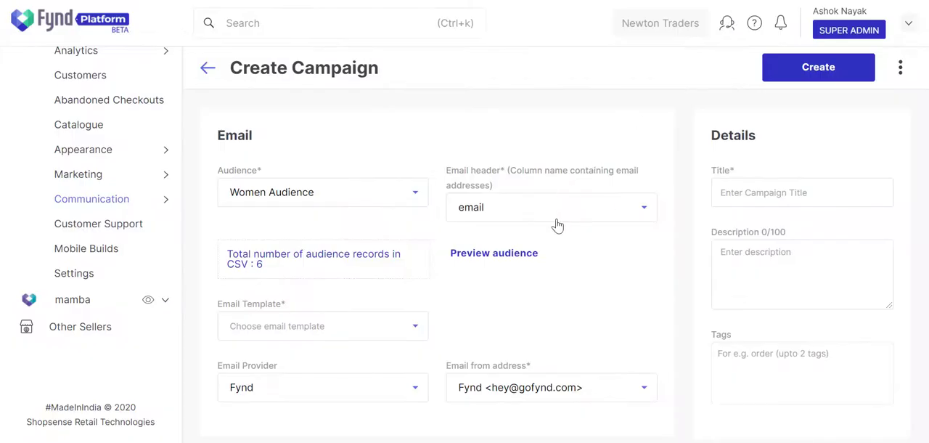
# Select the Women's Day Email template and check the available email provider and sender address options
pyautogui.scroll(-1, 556, 225)
pyautogui.click(398, 249)
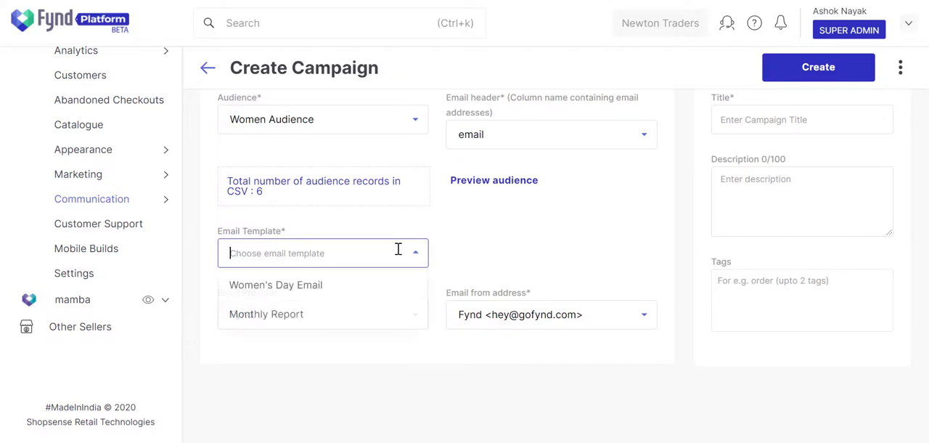
pyautogui.click(391, 285)
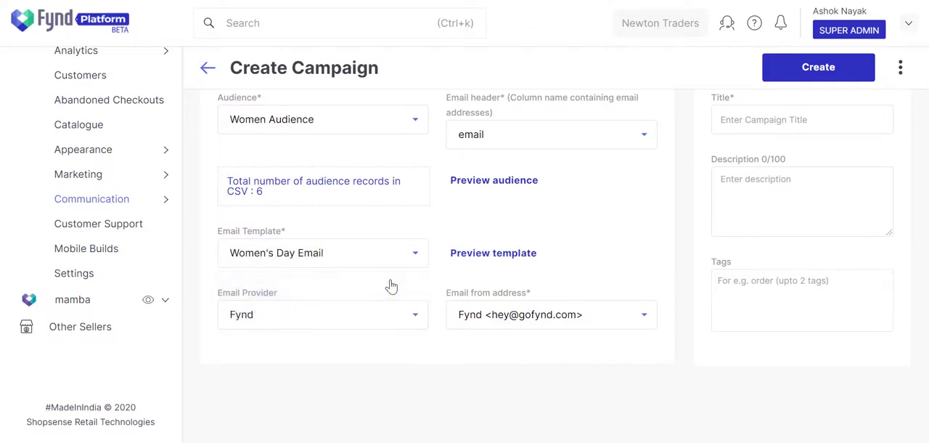
pyautogui.click(382, 313)
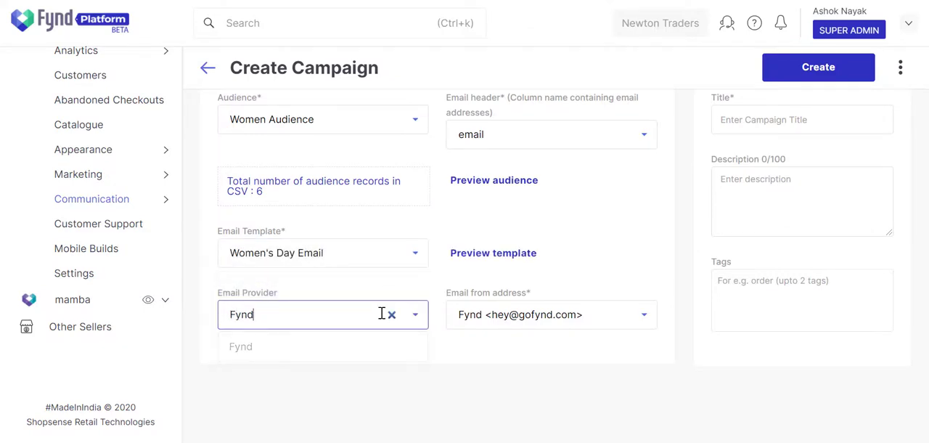
pyautogui.click(642, 318)
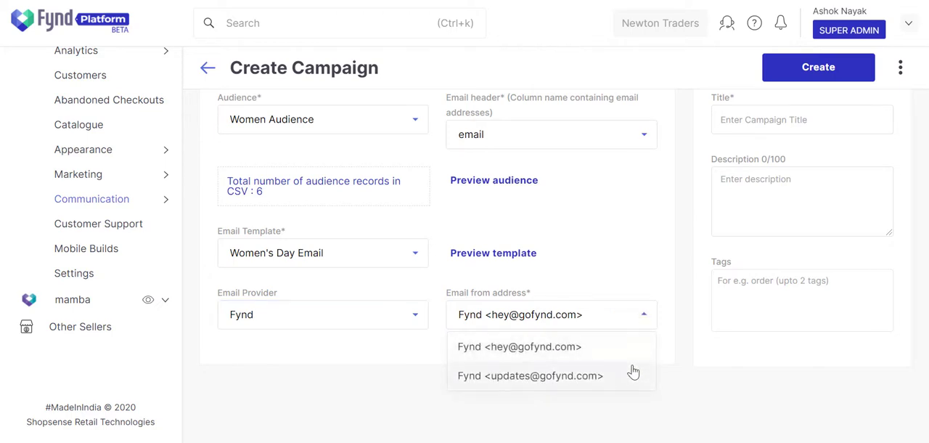
pyautogui.click(640, 276)
pyautogui.moveTo(165, 200)
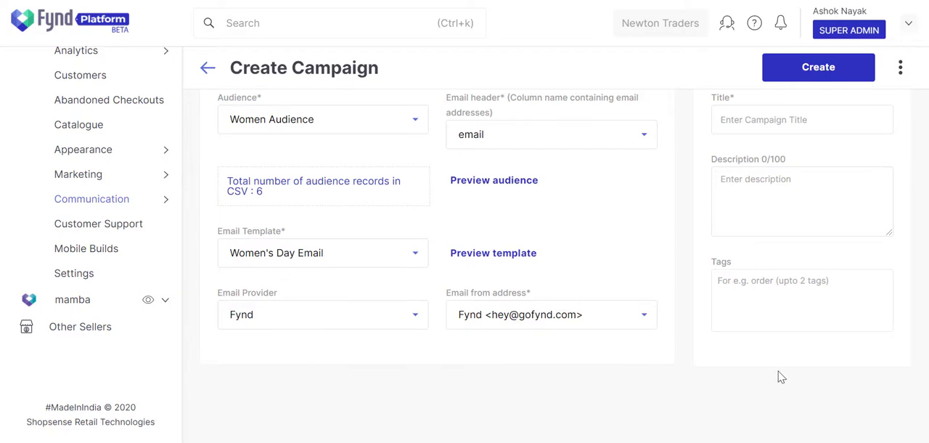
# Title the campaign "Women's Day Email Campaign" and describe it as "This campaign is for sending an email to all female customers."
pyautogui.scroll(1, 764, 273)
pyautogui.click(765, 206)
pyautogui.write("Women's Day Email Campaign")
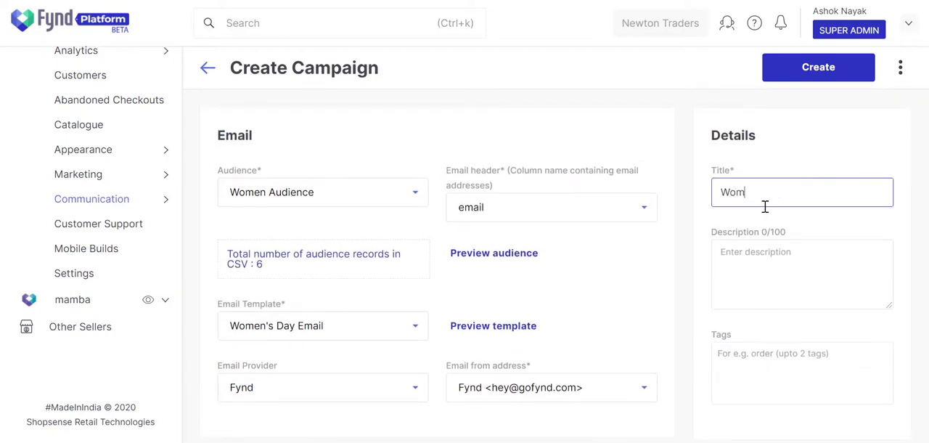
pyautogui.press('Tab')
pyautogui.write('This campaign is for sending ')
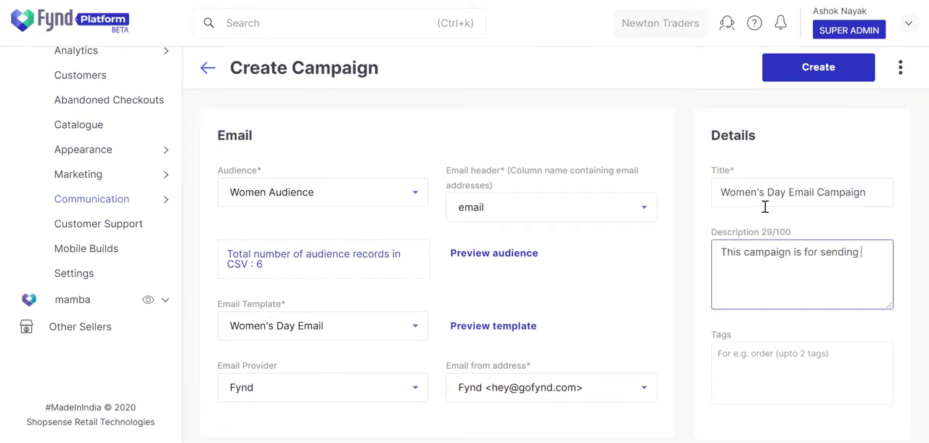
pyautogui.write('an email to all female customers. The')
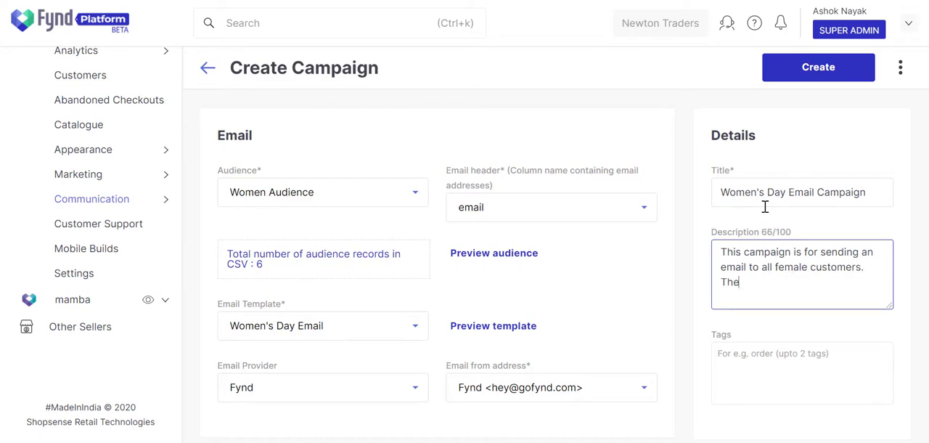
pyautogui.write('y will receive a free gift in the form of a discount and a coupon c')
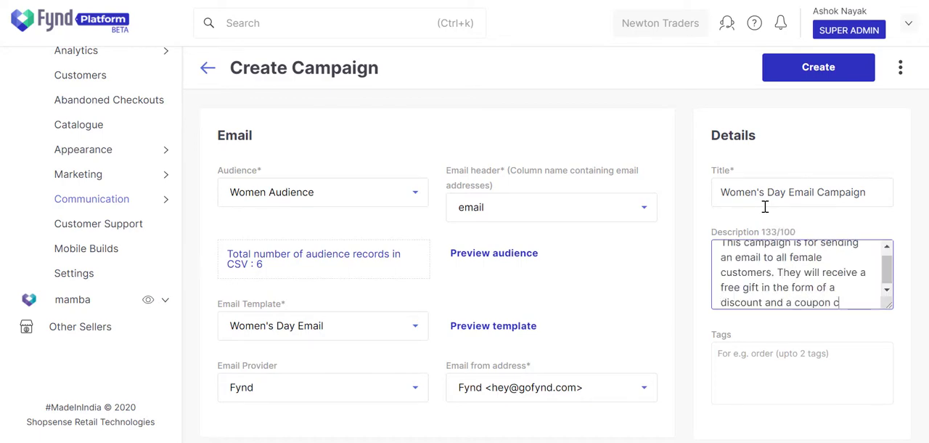
pyautogui.write('ode.')
# Append "They will receive a free gift in the form of a discount and a coupon code." to the description and add the tag "women's day"
pyautogui.click(755, 356)
pyautogui.write('women')
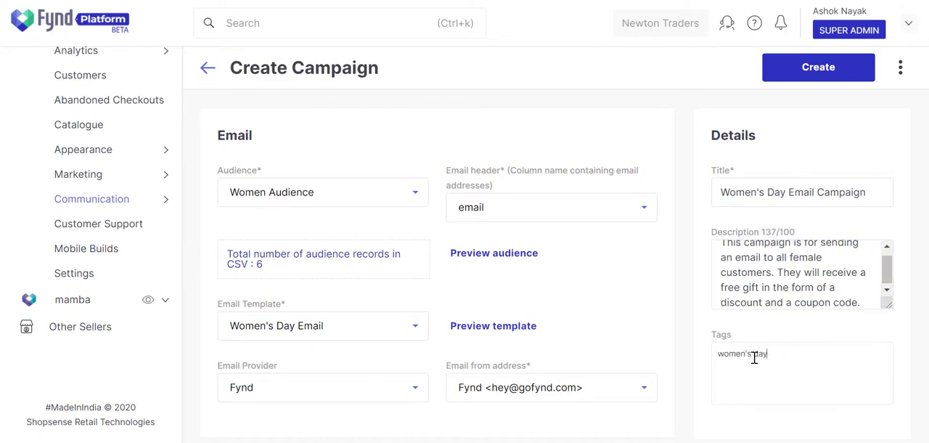
pyautogui.write("'s day")
pyautogui.press('Return')
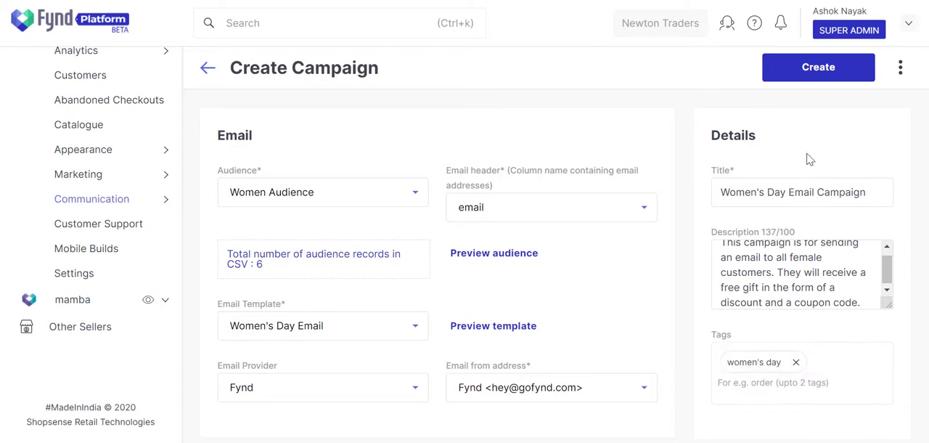
# Create the Women's Day email campaign and confirm running it immediately
pyautogui.click(799, 76)
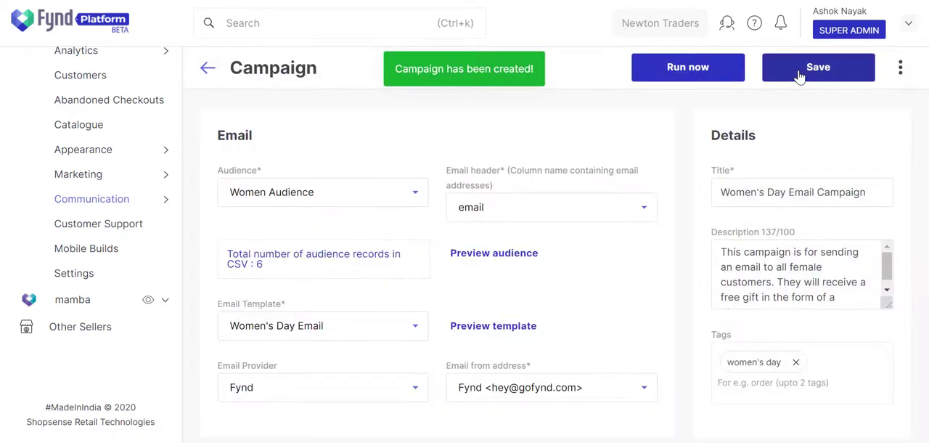
pyautogui.click(719, 79)
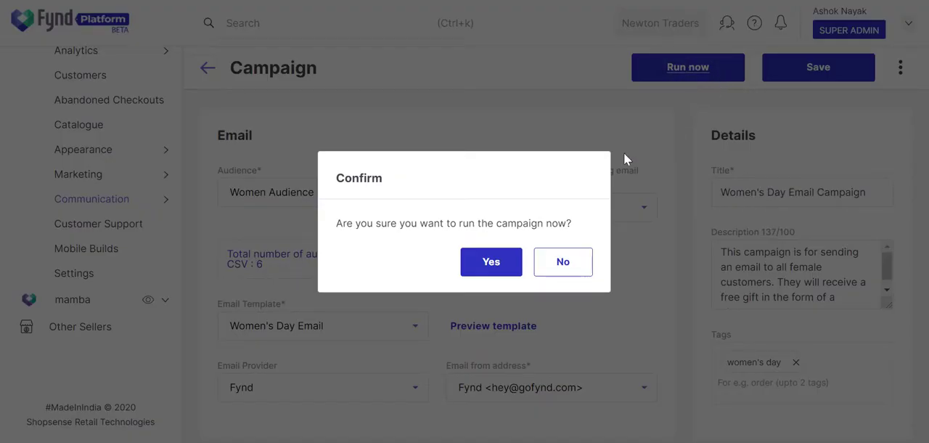
pyautogui.click(487, 263)
# Reload the campaign page and check the status of the campaign's job
pyautogui.scroll(-2, 479, 267)
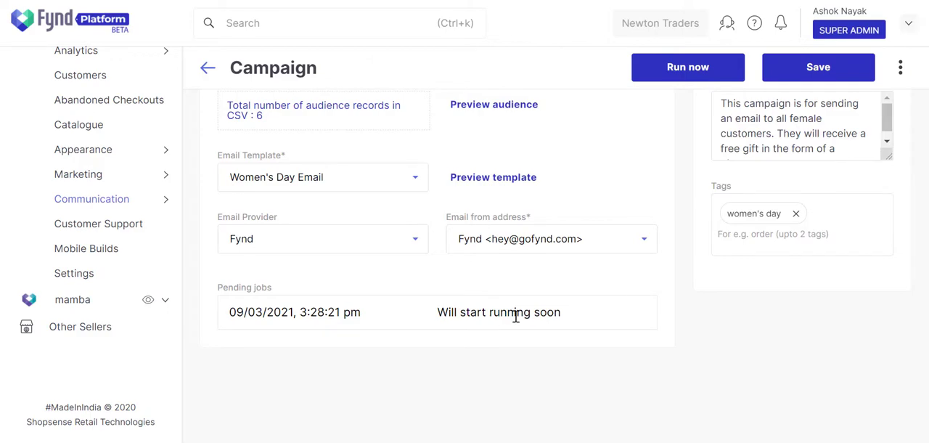
pyautogui.press('F5')
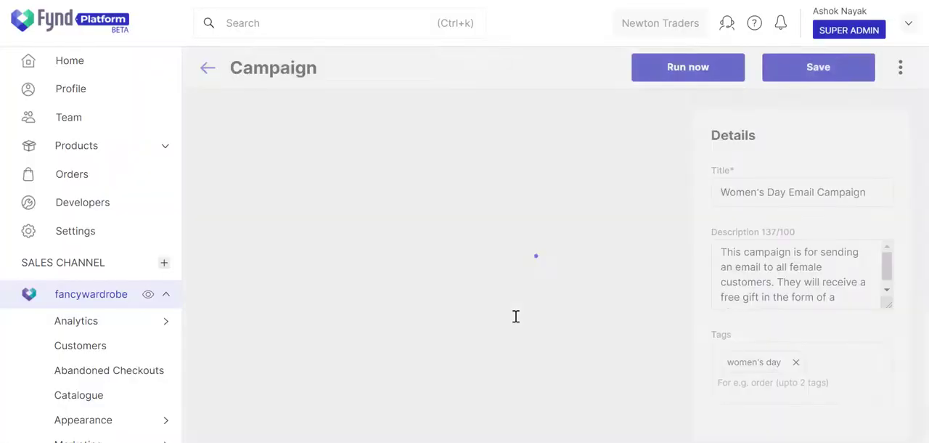
pyautogui.scroll(-5, 515, 315)
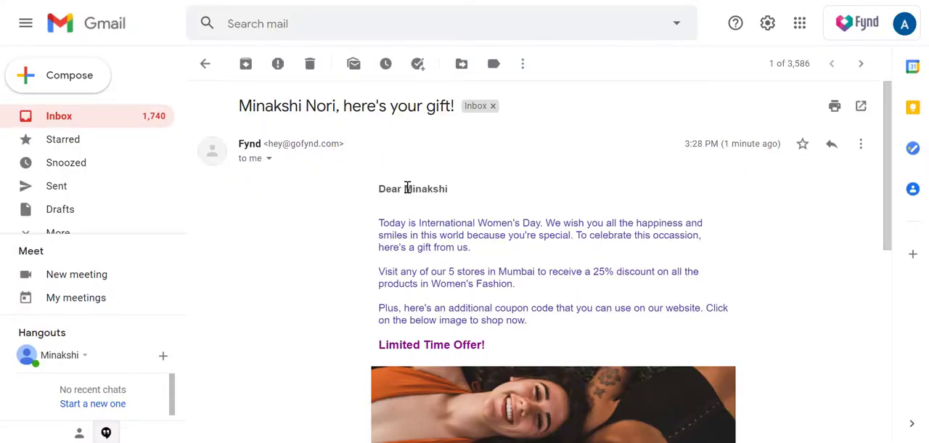
# Switch to Gmail and check the personalised greeting, subject line and city in the received Women's Day email
pyautogui.doubleClick(446, 190)
pyautogui.click(430, 209)
pyautogui.moveTo(236, 108); pyautogui.dragTo(356, 130)
pyautogui.click(439, 178)
pyautogui.moveTo(497, 272); pyautogui.dragTo(535, 272)
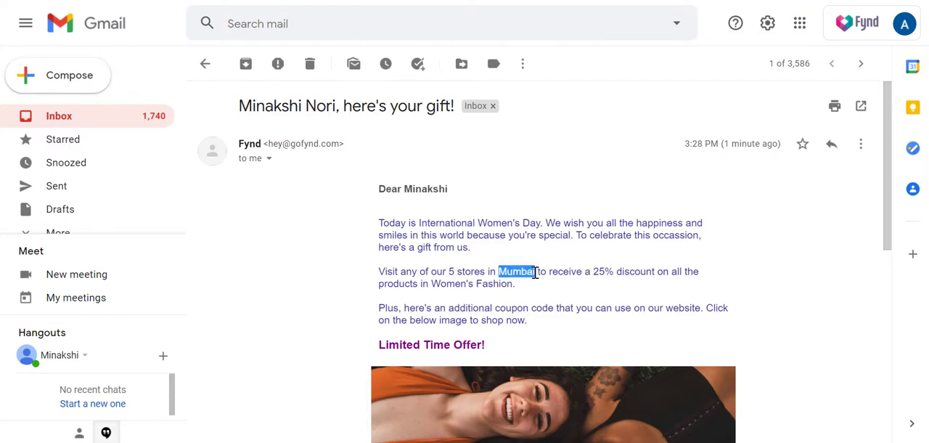
pyautogui.click(659, 268)
# Follow the coupon banner's link in the email and check the short link's clicks in Fynd Platform's Short Links section
pyautogui.scroll(-3, 694, 229)
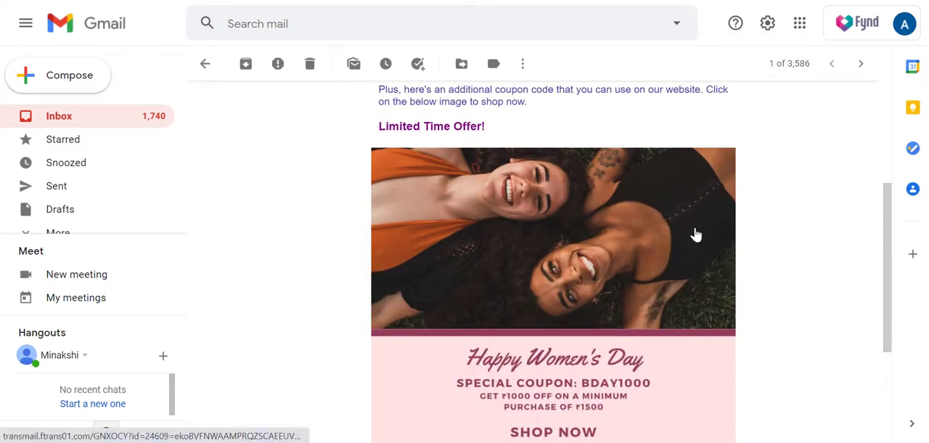
pyautogui.scroll(-2, 695, 234)
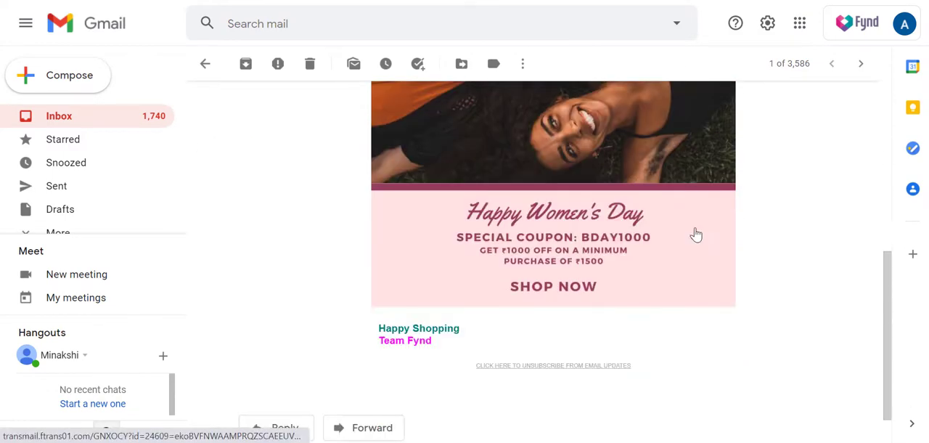
pyautogui.click(580, 239)
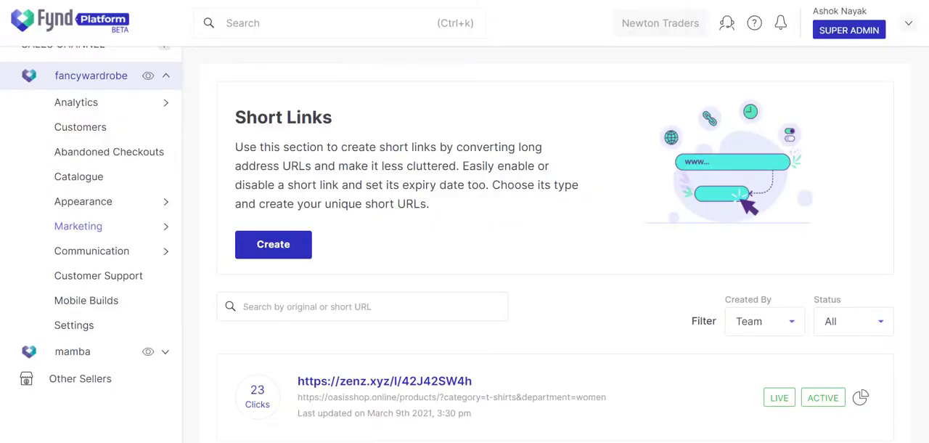
pyautogui.scroll(-3, 585, 311)
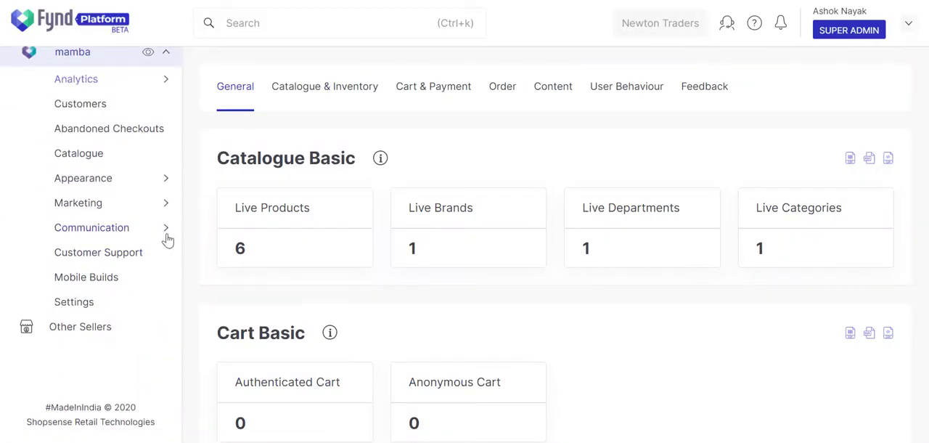
# Open the Bday SMS Template in the mamba sales channel and review its variables, message text and preview
pyautogui.moveTo(167, 238)
pyautogui.click(201, 379)
pyautogui.scroll(-2, 209, 366)
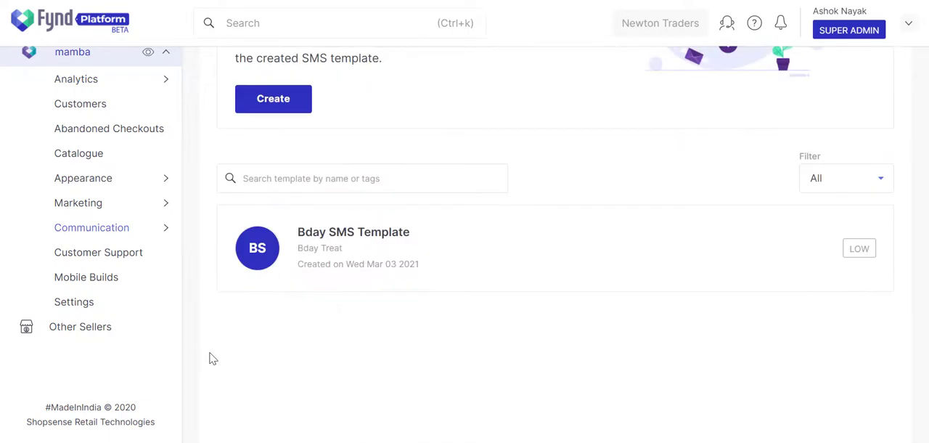
pyautogui.click(413, 272)
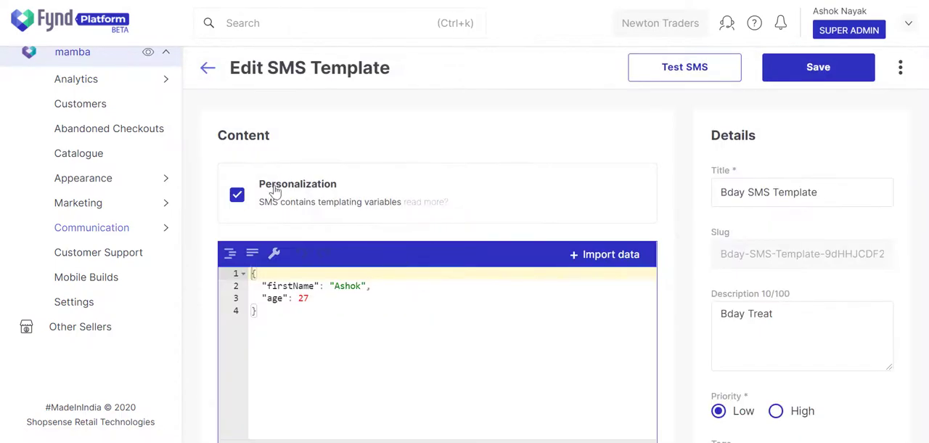
pyautogui.scroll(-3, 514, 269)
pyautogui.moveTo(232, 285); pyautogui.dragTo(398, 322)
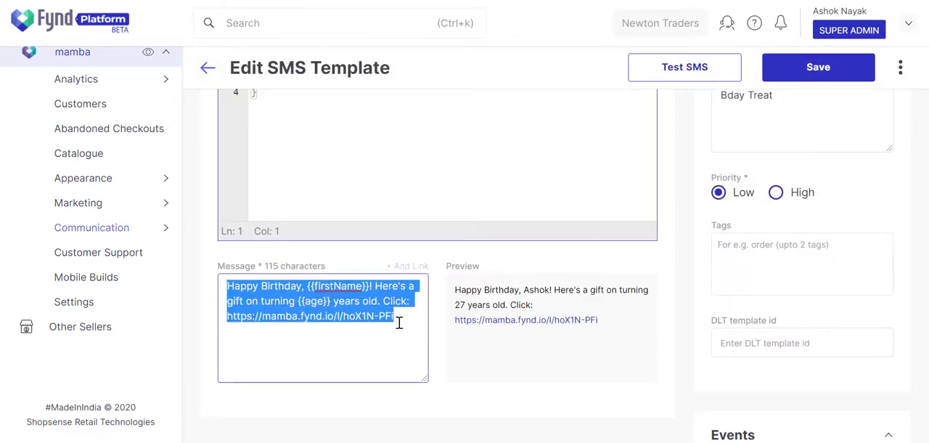
pyautogui.moveTo(455, 290); pyautogui.dragTo(617, 310)
pyautogui.click(616, 318)
pyautogui.scroll(1, 537, 364)
pyautogui.scroll(1, 537, 364)
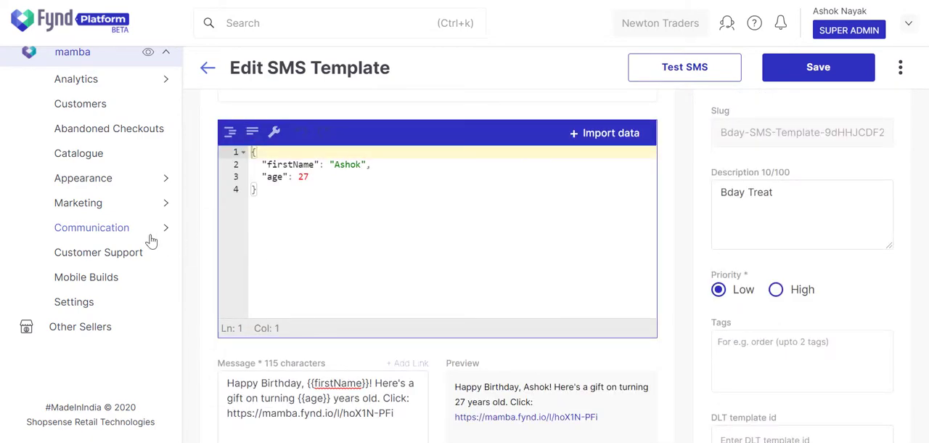
# Start a new campaign of type SMS for the mamba sales channel
pyautogui.moveTo(162, 234)
pyautogui.scroll(3, 227, 253)
pyautogui.click(227, 253)
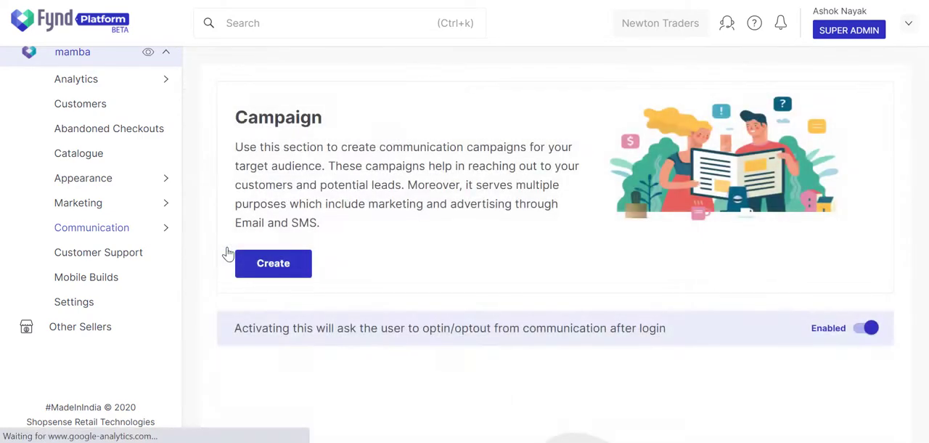
pyautogui.click(259, 272)
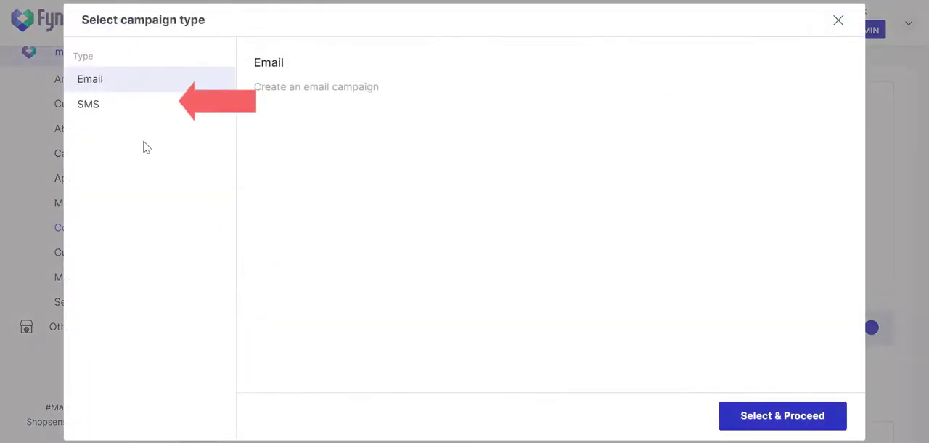
pyautogui.click(110, 107)
pyautogui.click(744, 418)
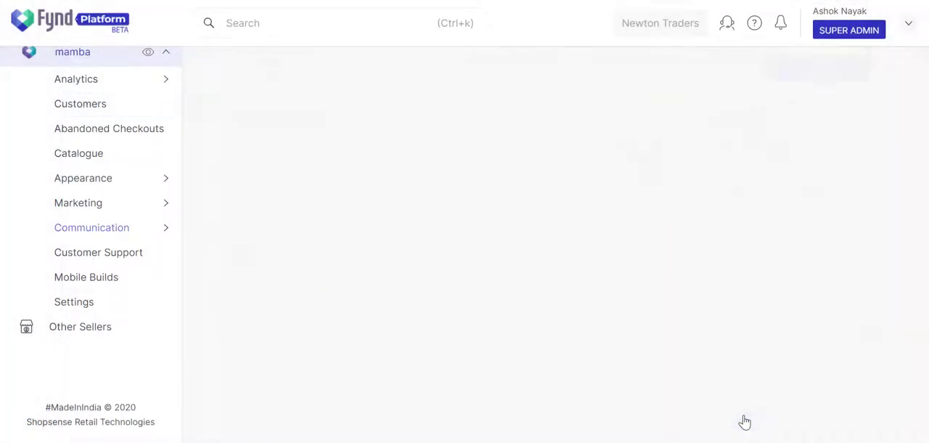
# Choose the Birth Day List for March 3 audience, phone_number as the SMS header and Bday SMS Template for the campaign
pyautogui.click(361, 191)
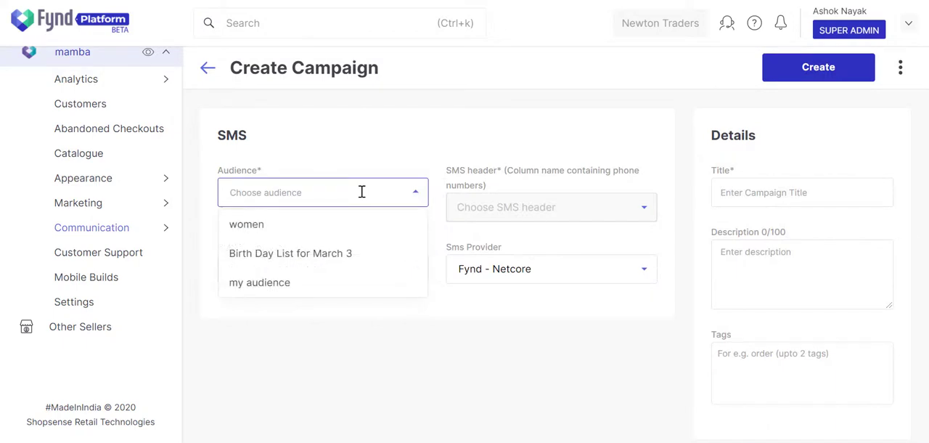
pyautogui.click(360, 251)
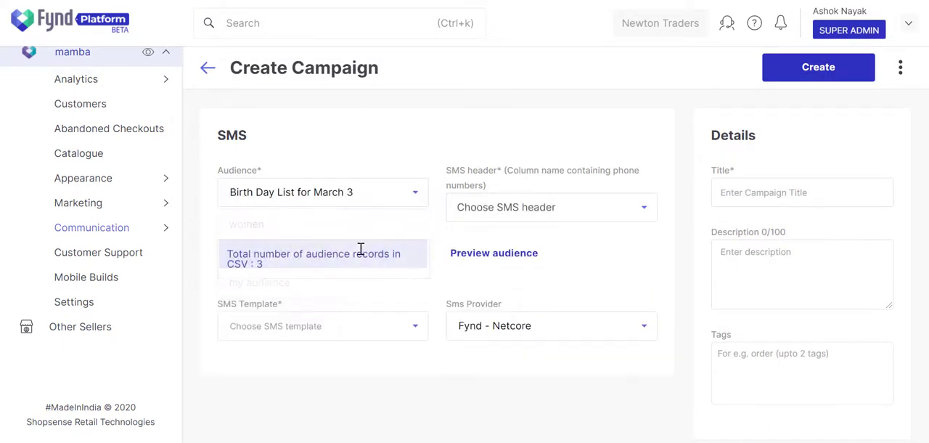
pyautogui.click(571, 218)
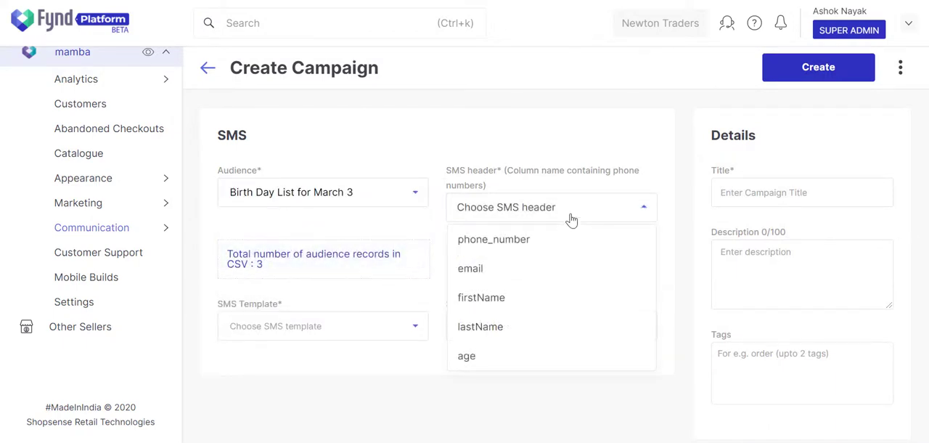
pyautogui.click(554, 239)
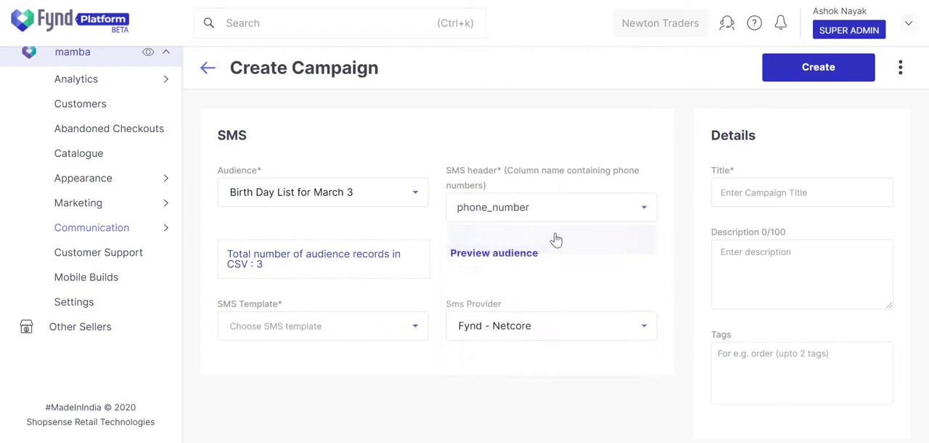
pyautogui.click(413, 336)
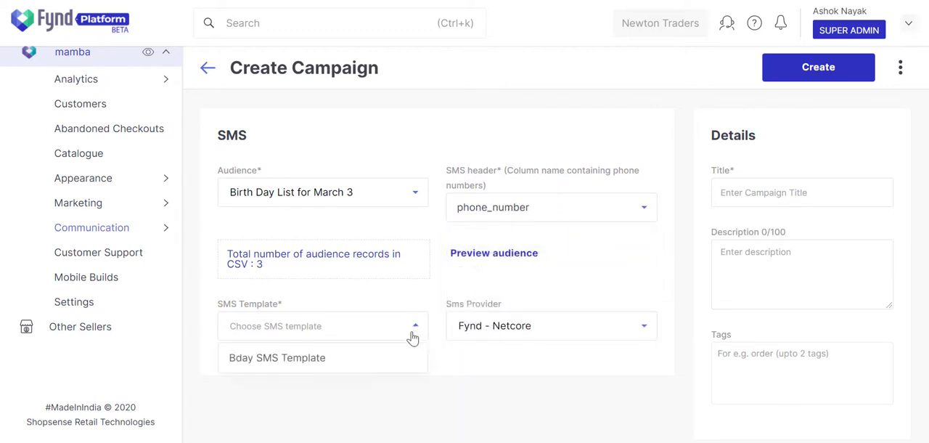
pyautogui.click(394, 358)
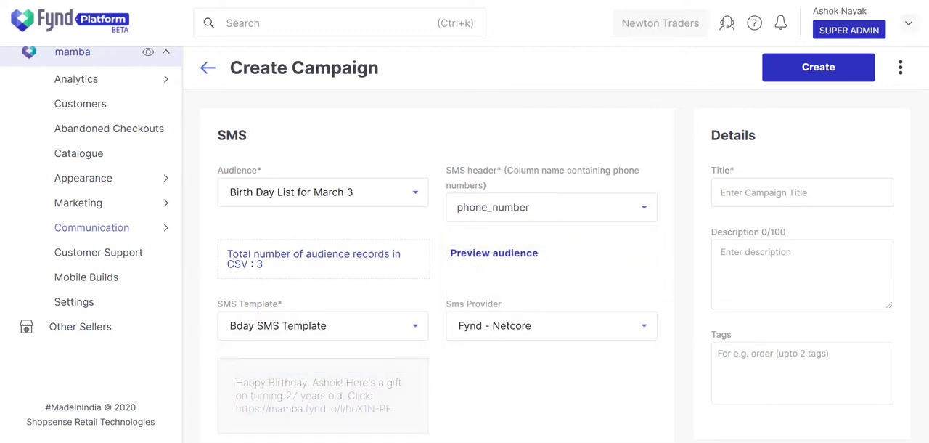